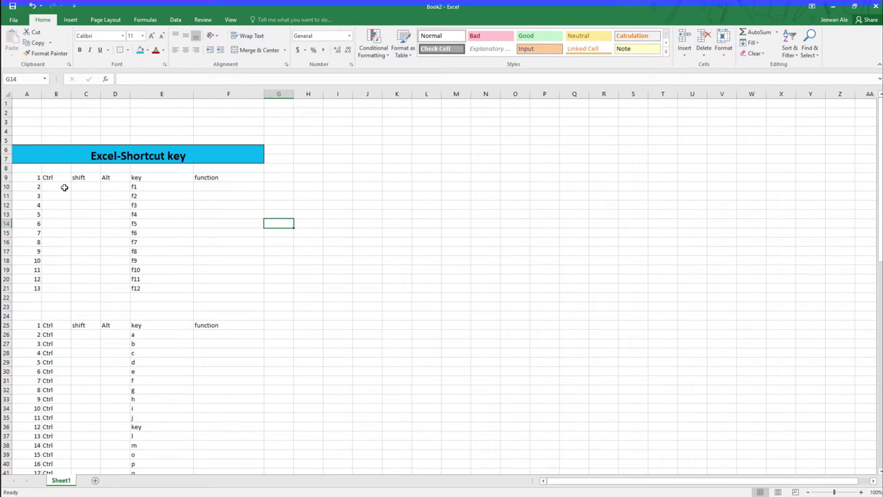
Step: Try F1 to bring up Excel Help, then enter 'help' as the f1 function
click(134, 187)
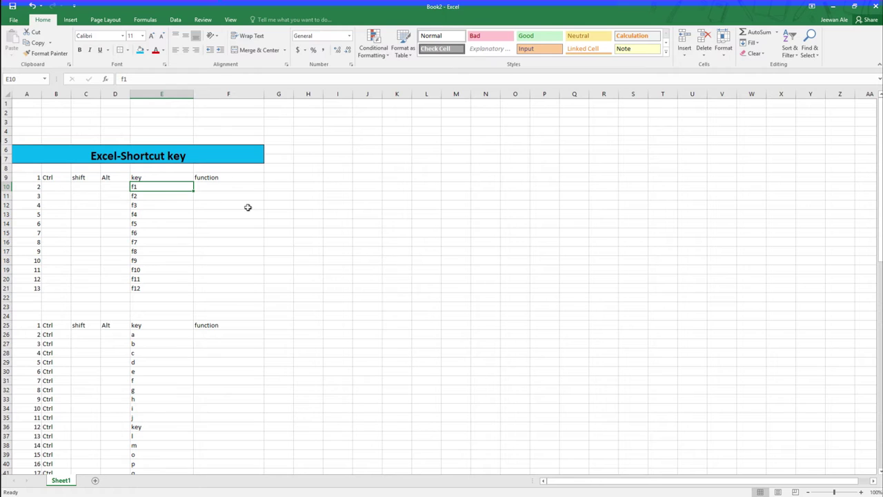
click(235, 188)
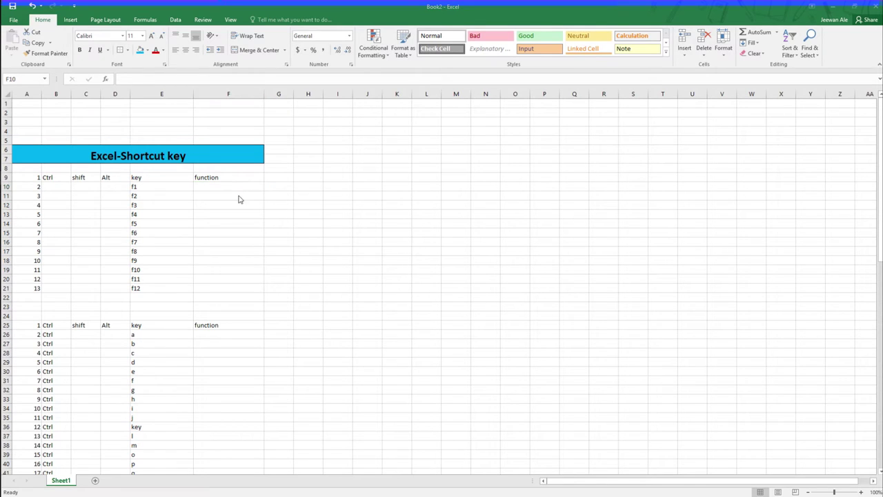
key(F1)
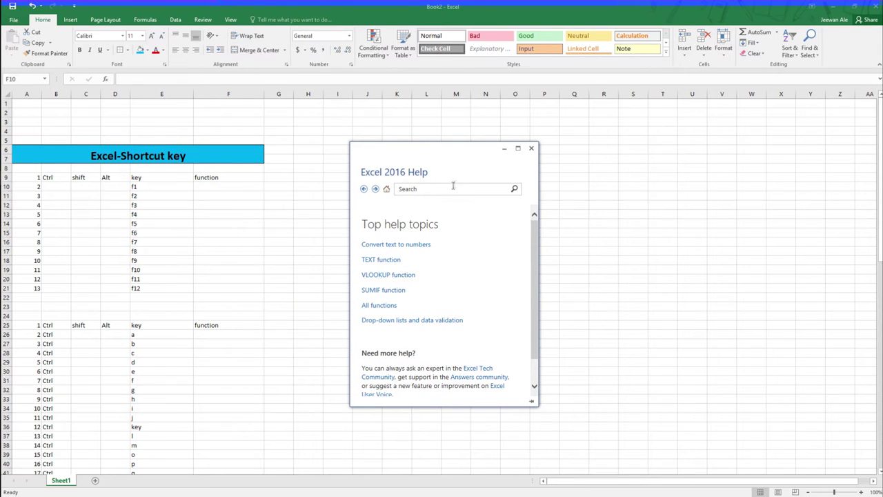
click(530, 151)
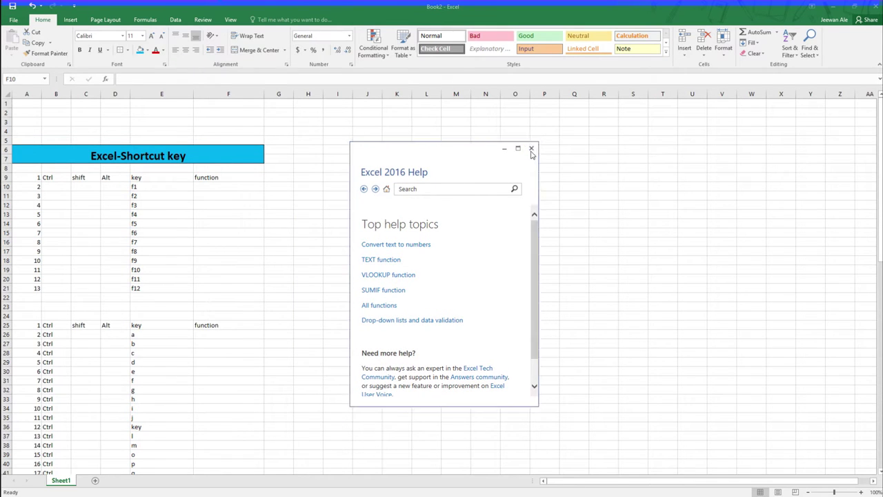
key(F1)
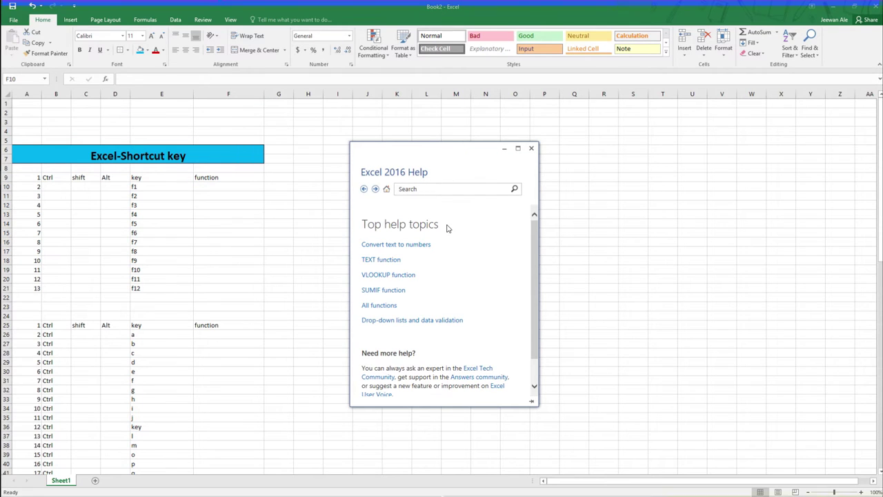
click(530, 150)
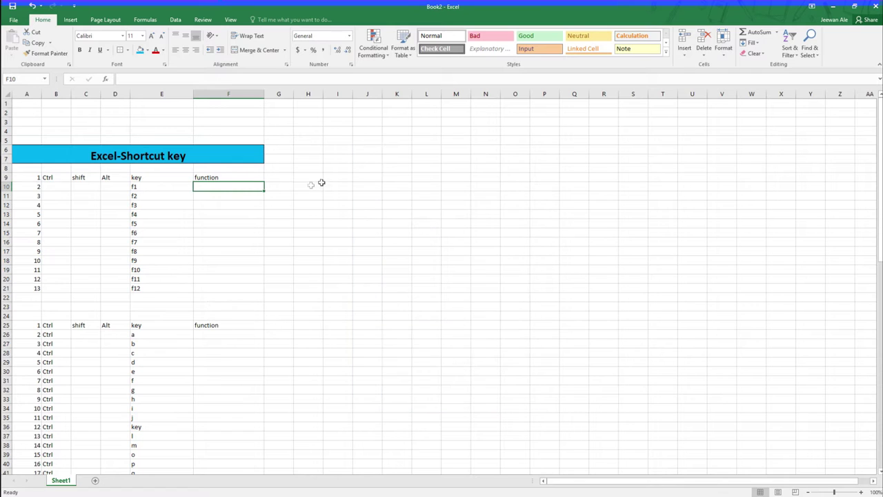
text(help)
key(Return)
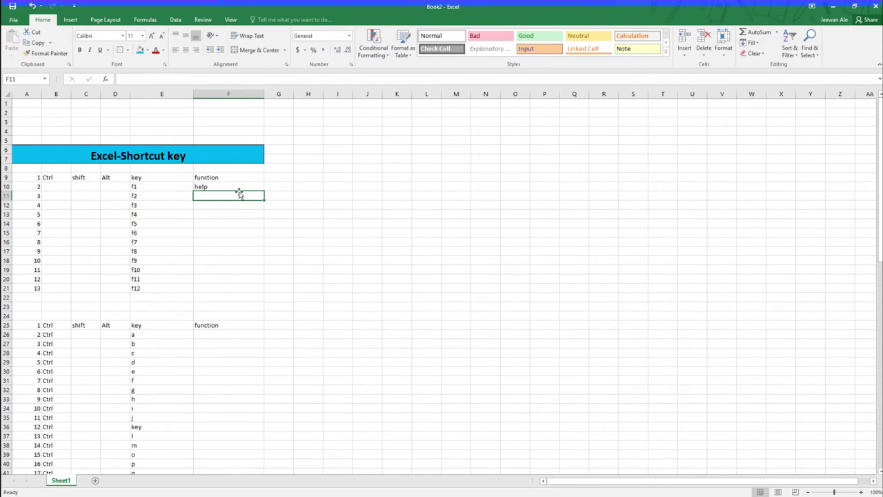
Step: Enter 'edit' as the f2 function in F11 using F2 edit mode
key(F2)
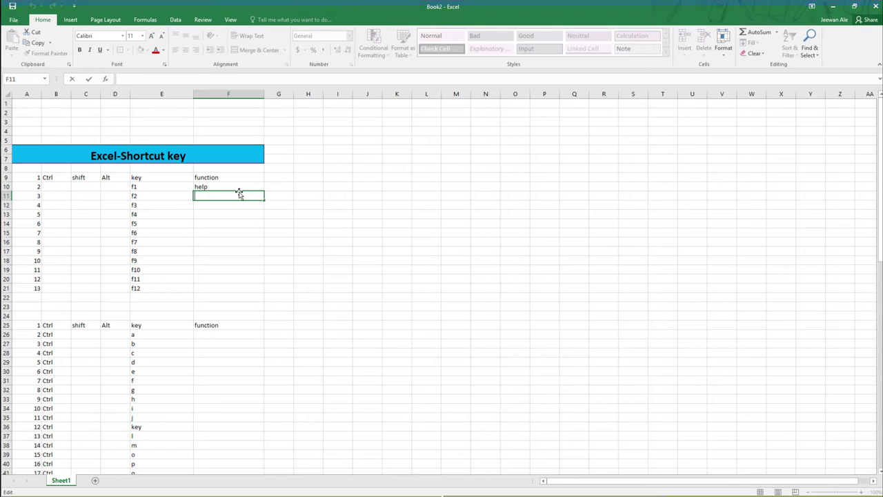
click(242, 221)
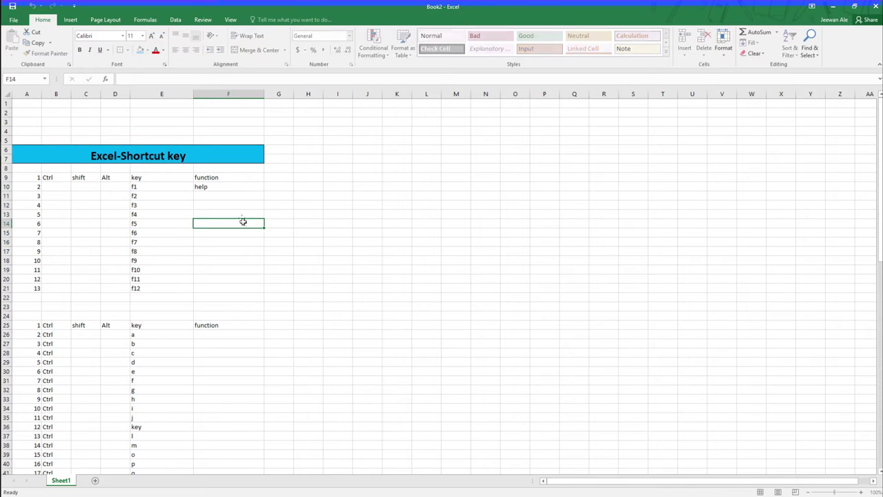
click(235, 198)
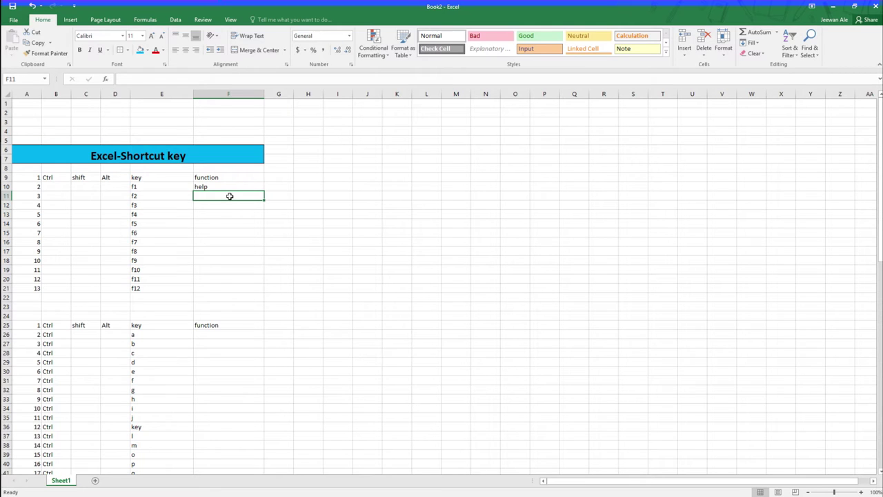
key(F2)
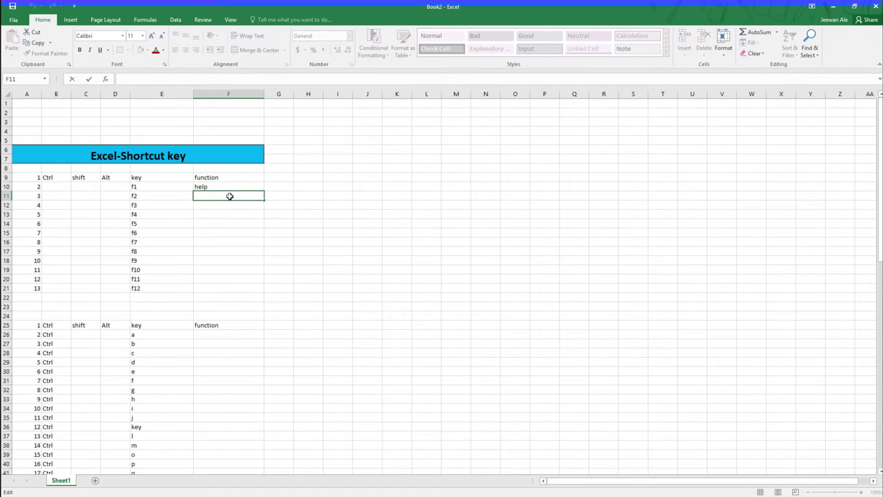
text(edit)
key(Return)
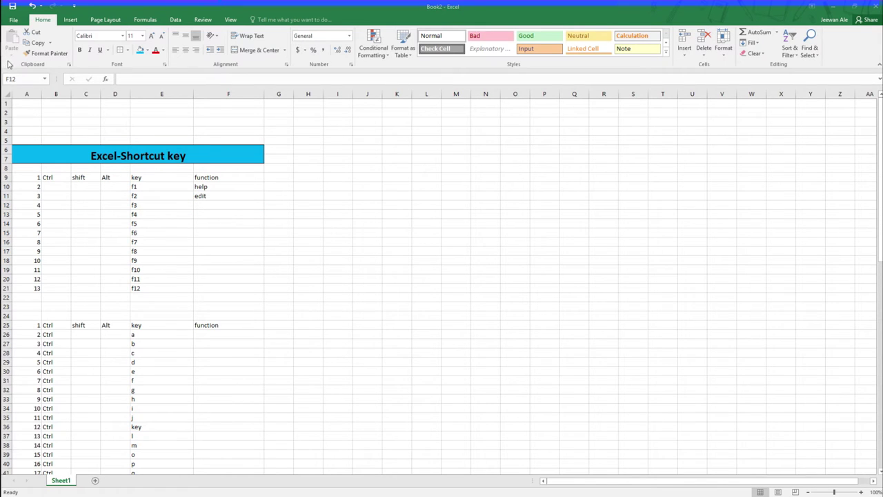
click(200, 204)
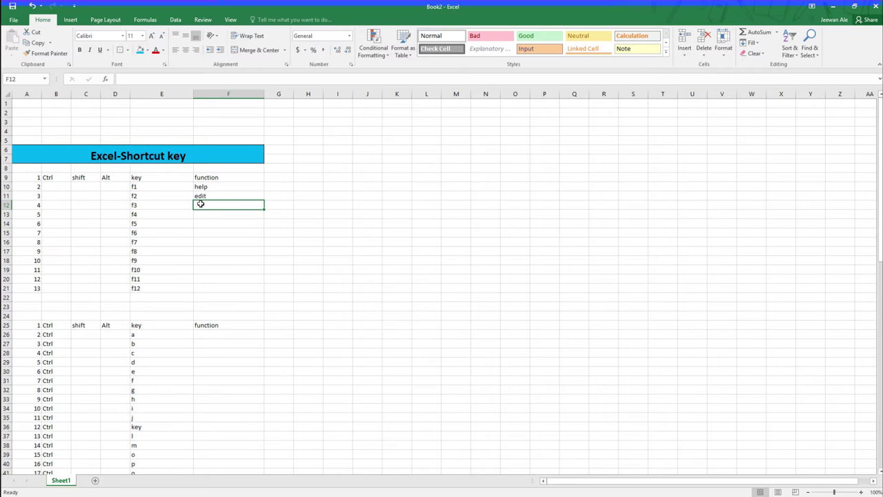
click(207, 215)
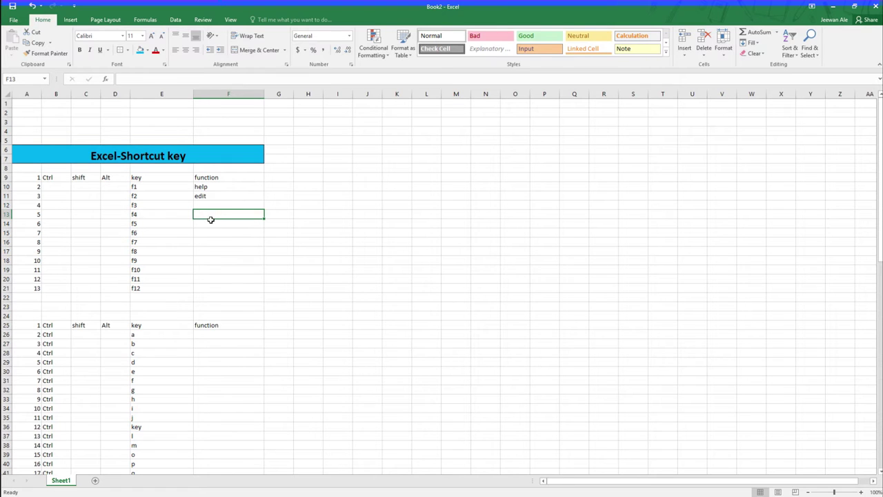
click(209, 235)
click(215, 217)
drag(311, 216, 229, 217)
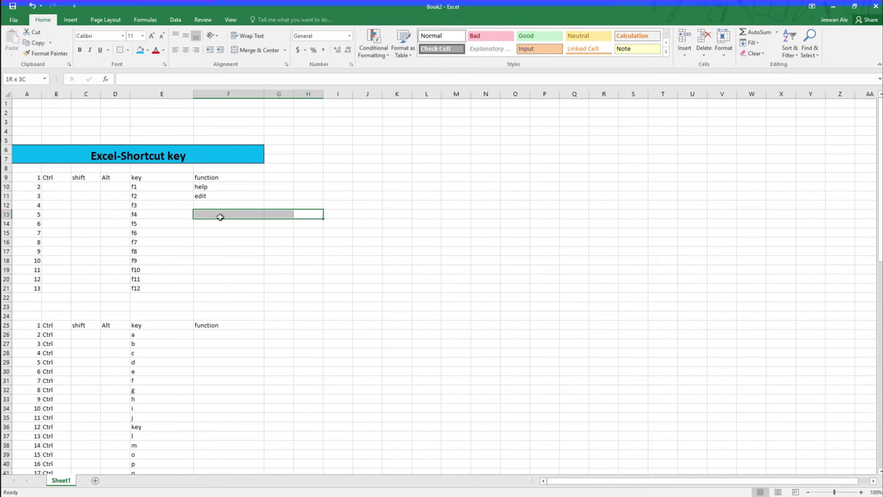
click(231, 215)
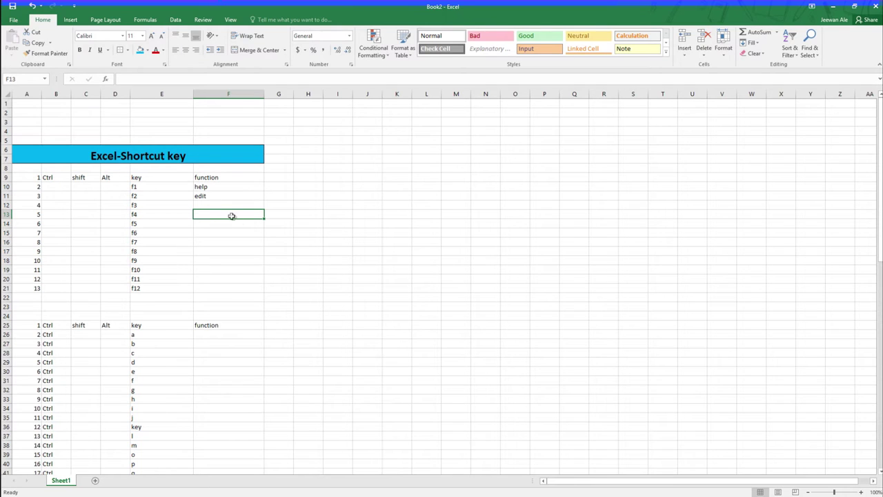
drag(243, 205, 239, 209)
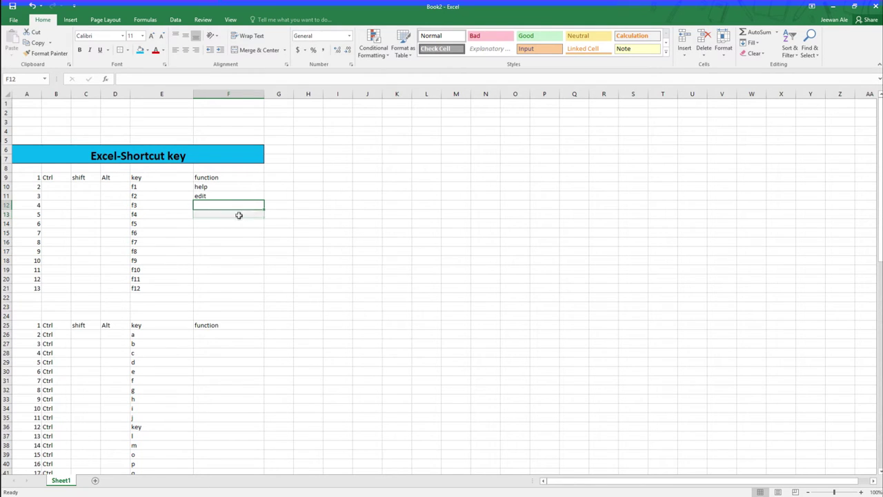
click(244, 215)
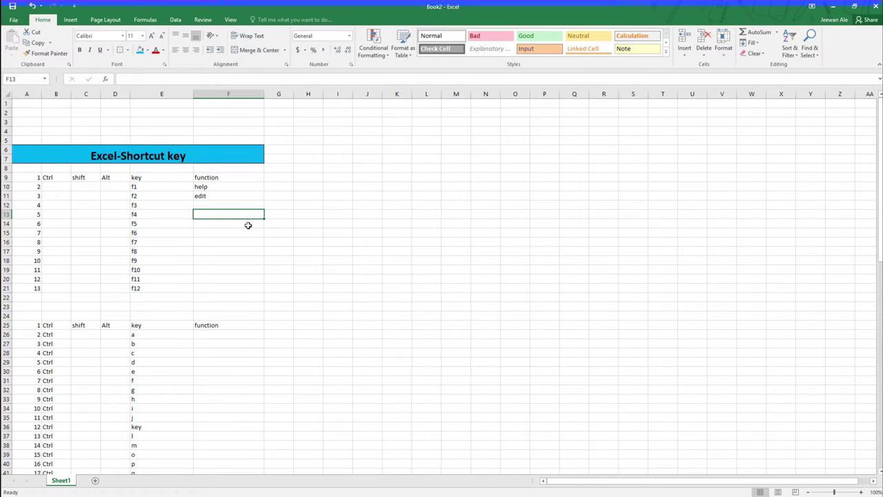
Step: Drag row 13's border down to make the f4 row much taller
click(12, 217)
click(12, 222)
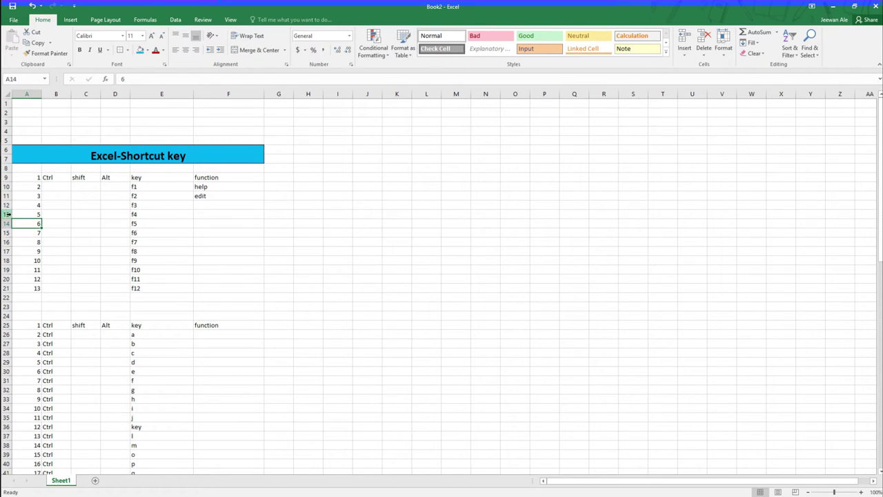
click(15, 233)
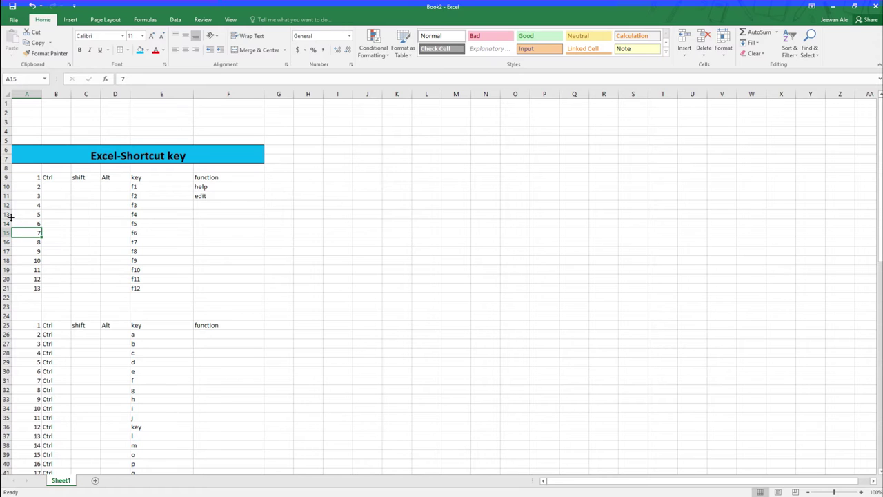
drag(11, 219, 11, 239)
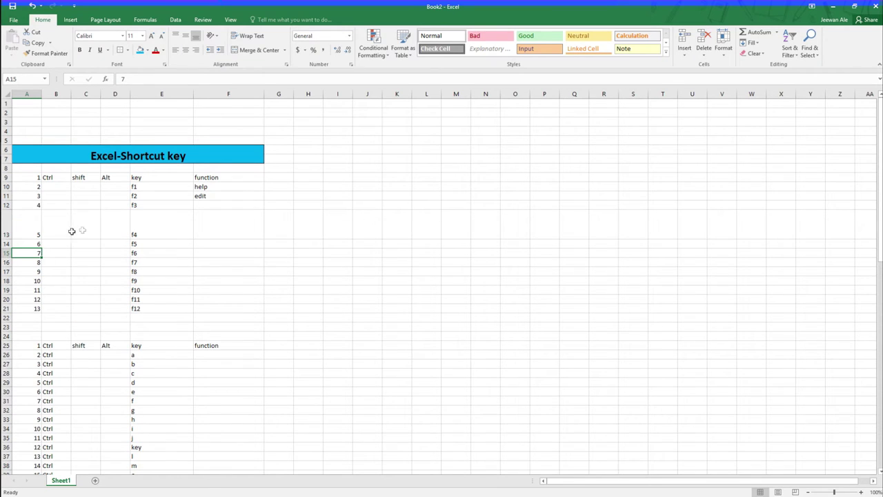
Step: From the tall f4 function cell, bring up the Go To box with F5
click(216, 216)
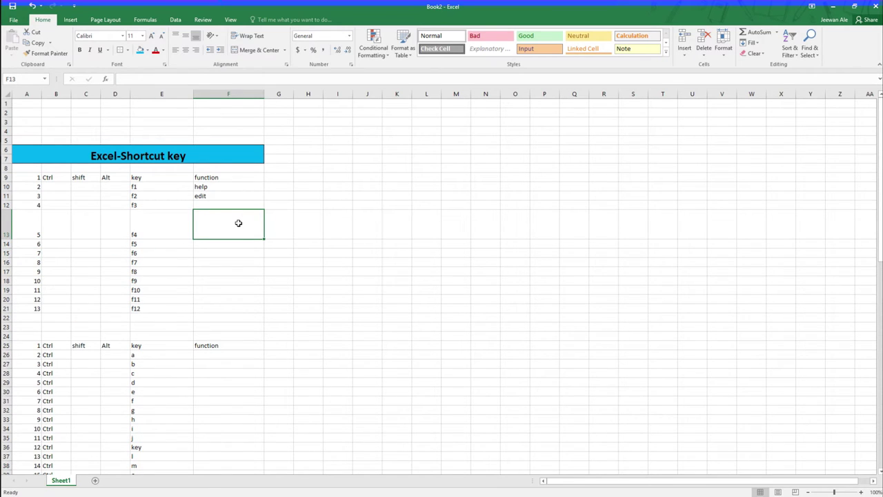
key(Down)
key(Up)
click(235, 250)
click(230, 220)
click(240, 204)
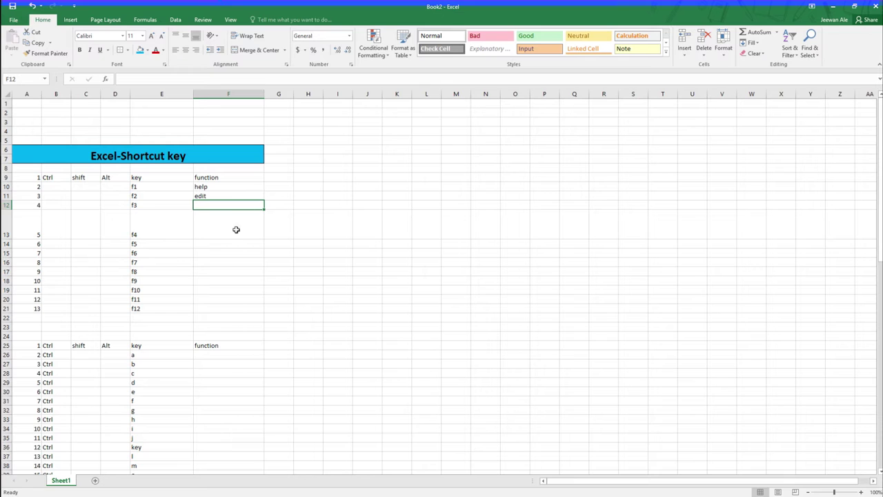
click(235, 230)
key(F5)
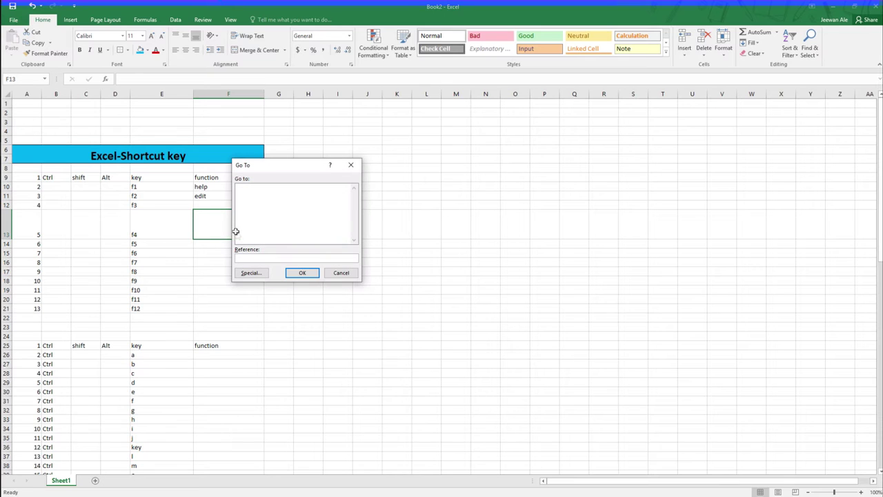
Step: Cancel Go To, retry F5 from the f5 function cell, and dismiss it again
click(340, 273)
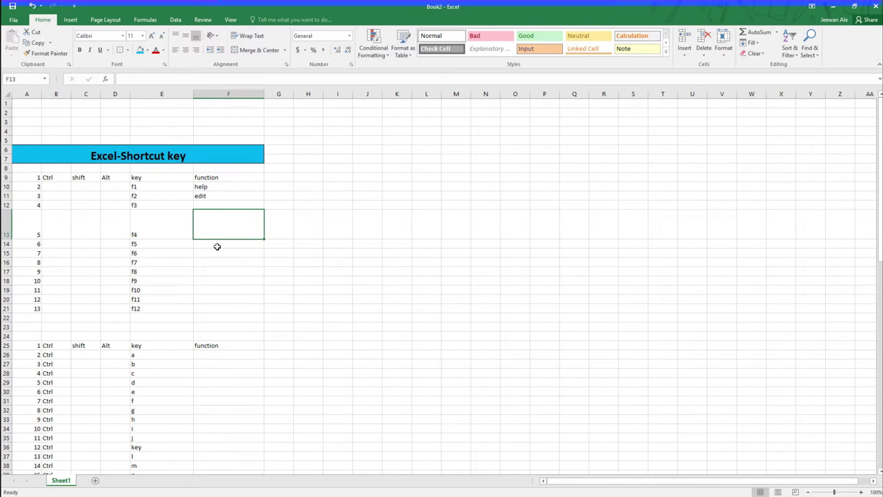
click(216, 245)
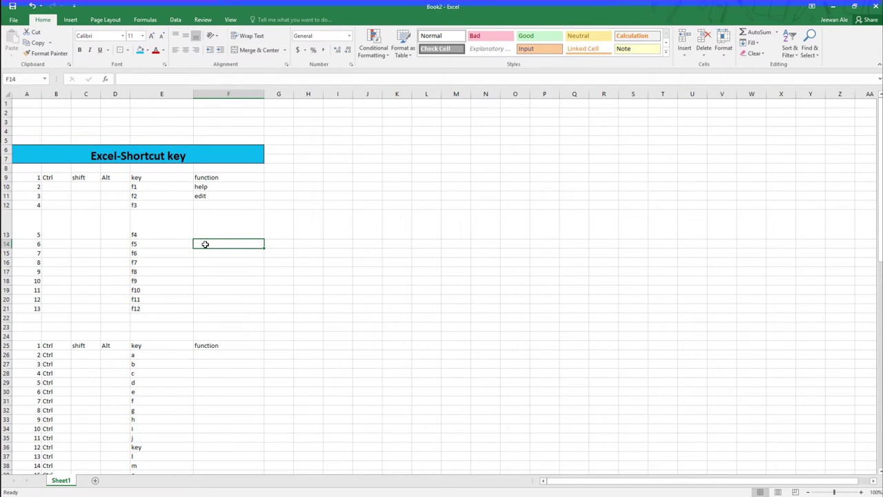
key(F5)
click(333, 271)
scroll(304, 276, down, 4)
scroll(305, 292, down, 5)
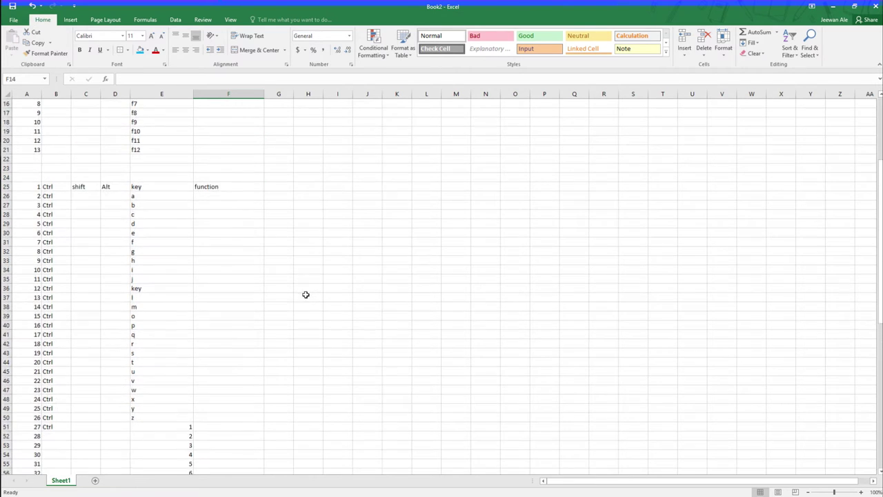
scroll(296, 297, down, 1)
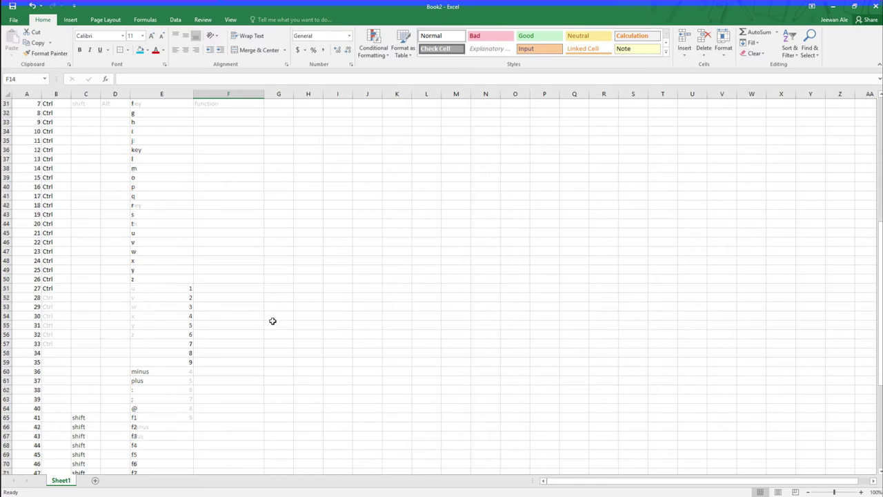
scroll(237, 326, up, 6)
scroll(237, 326, up, 4)
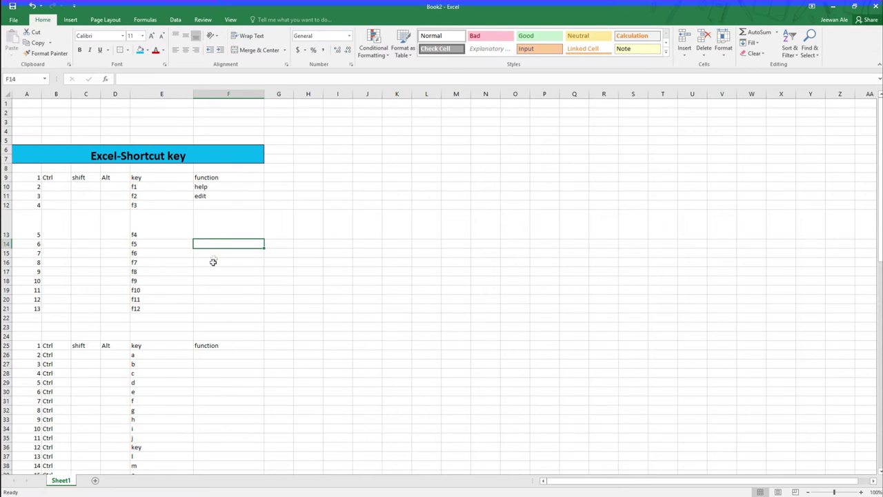
Step: Try jumping to reference 2 in Go To, dismiss the invalid-reference error, and close Go To
key(F5)
text(2)
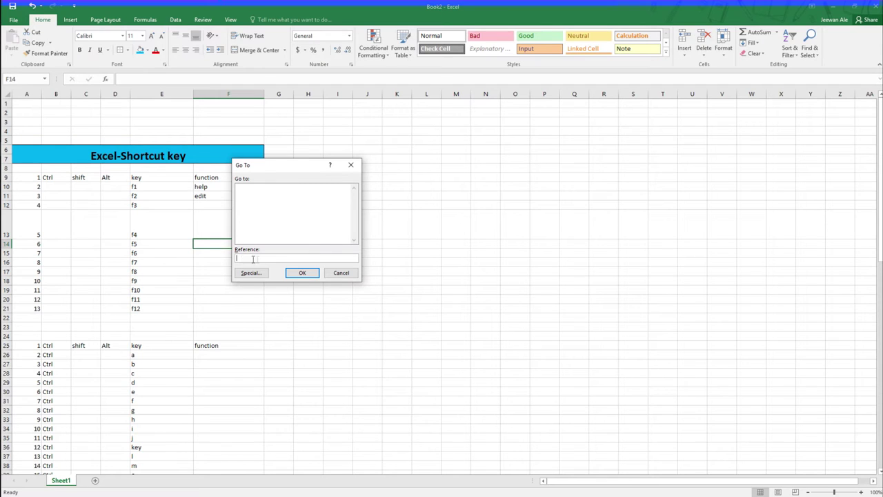
click(293, 275)
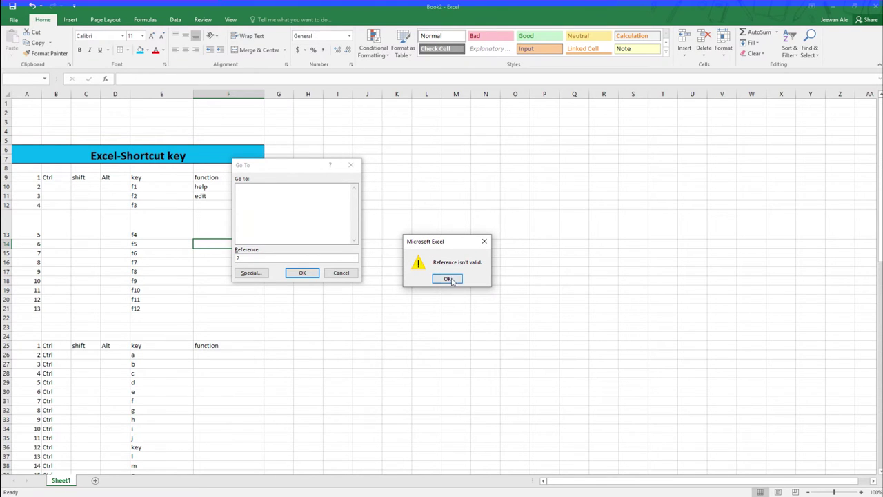
click(448, 279)
click(345, 273)
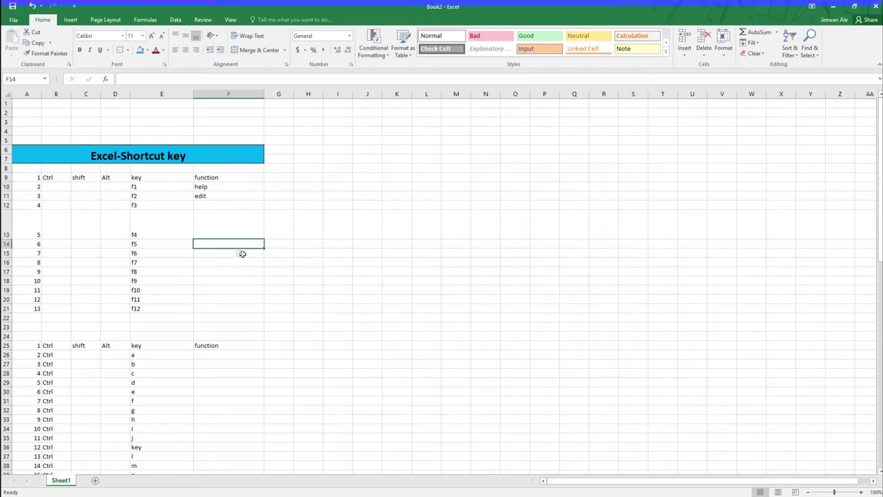
scroll(65, 250, down, 2)
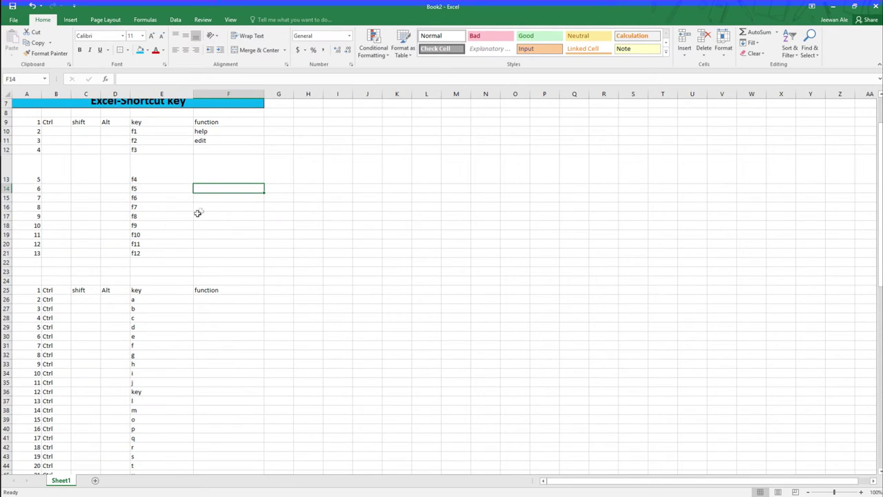
click(210, 199)
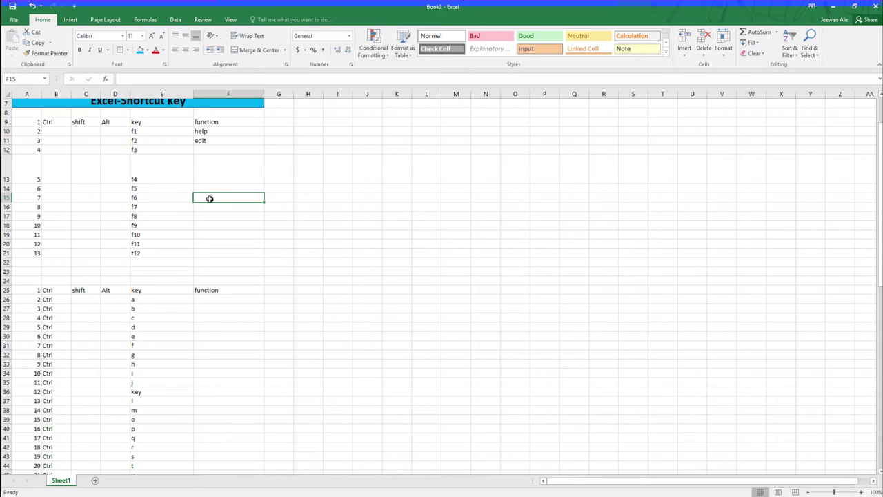
key(Return)
click(208, 198)
key(alt)
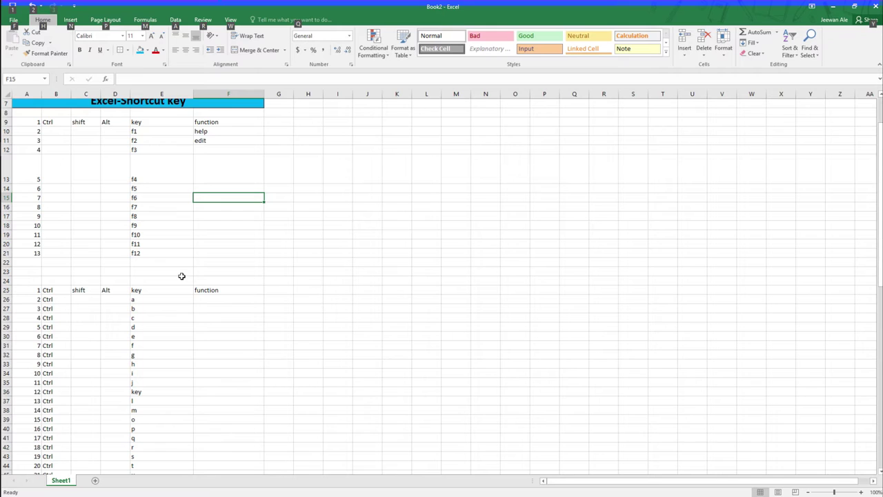
key(Escape)
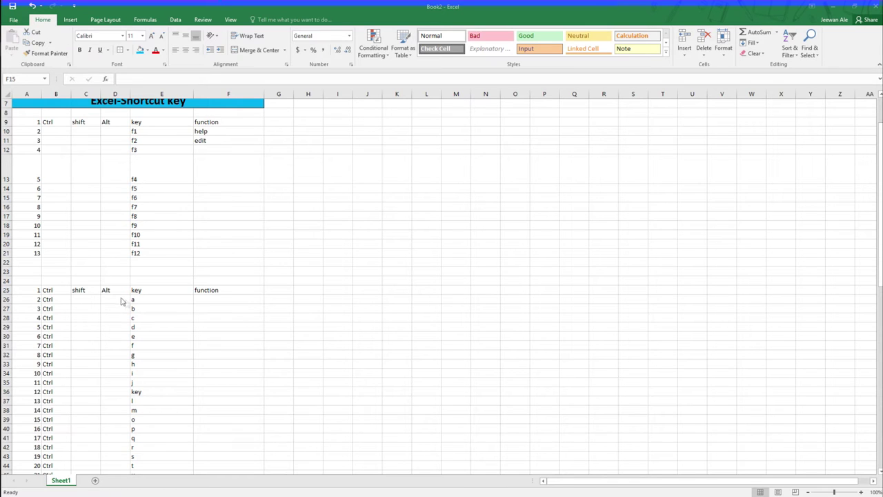
click(202, 299)
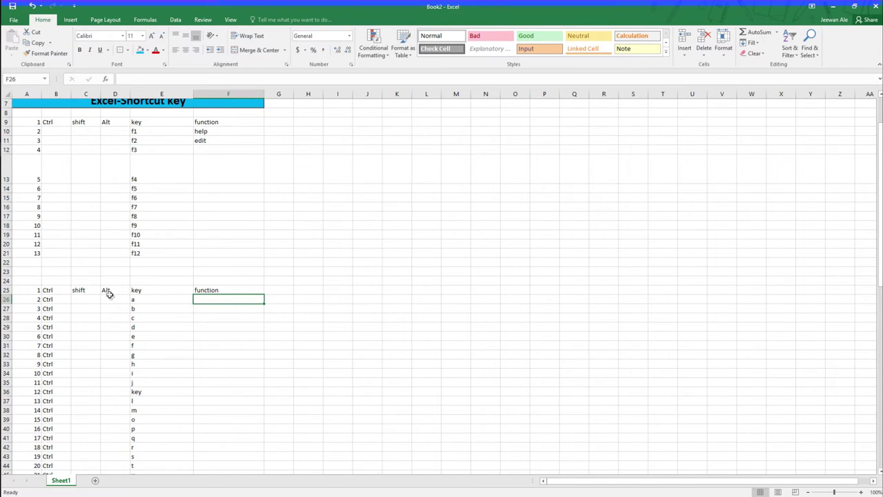
key(ctrl+a)
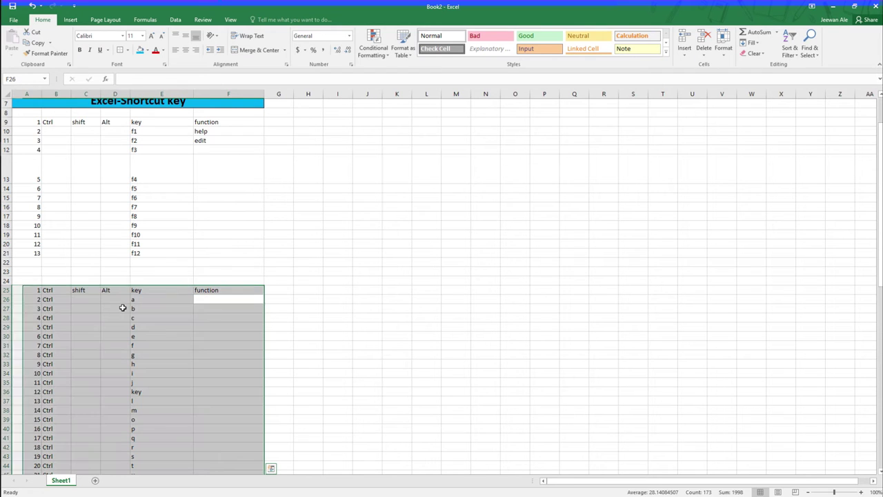
scroll(159, 333, down, 2)
scroll(159, 332, down, 2)
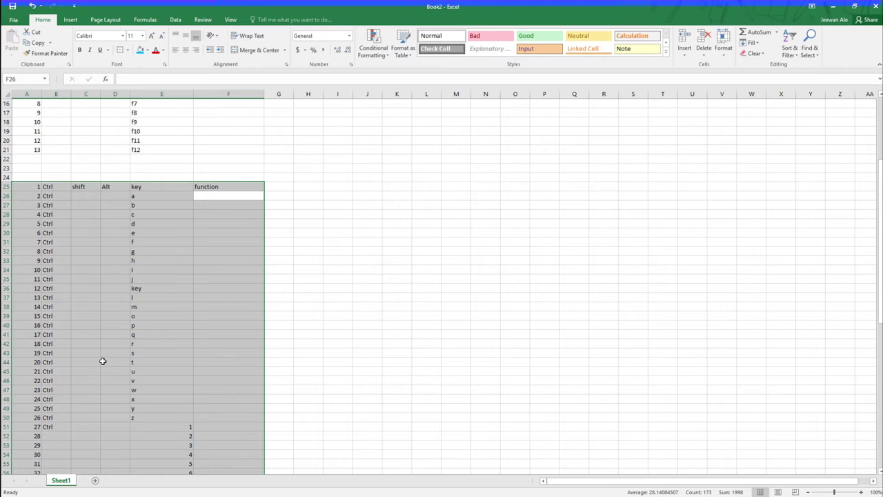
click(219, 198)
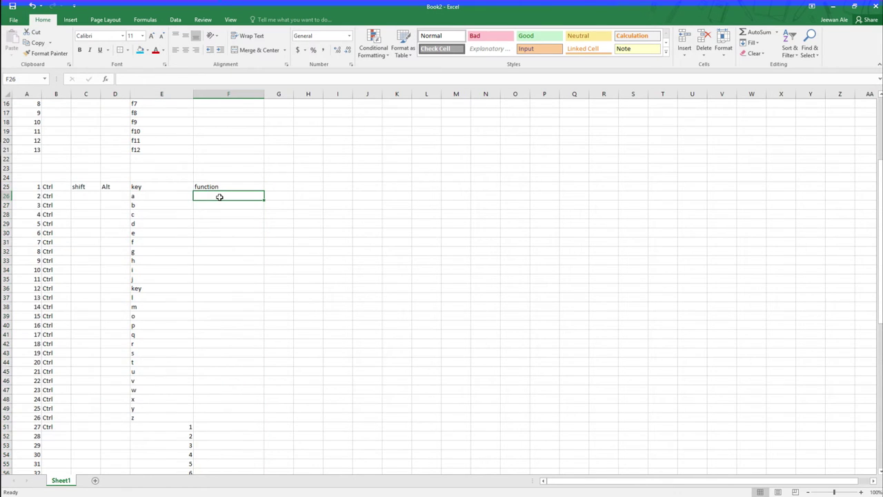
text(select all)
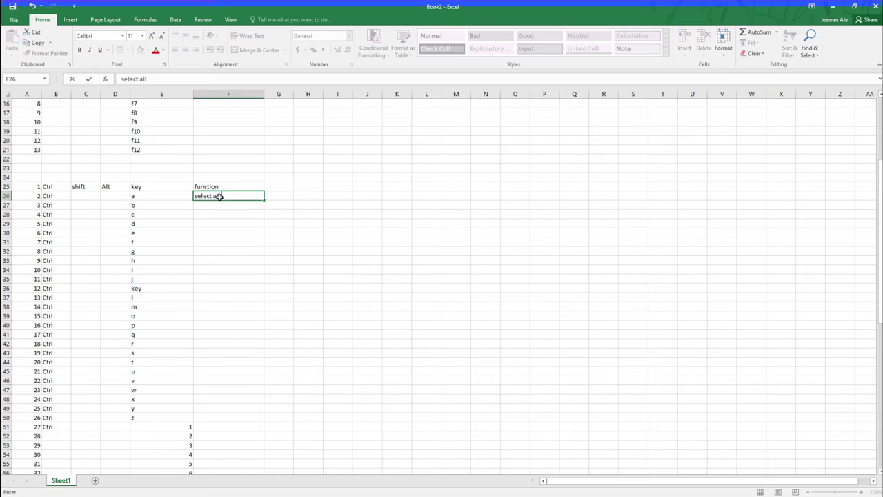
Step: Commit 'select all' for Ctrl+a, test Ctrl+A, and bold the F26 entry with Ctrl+B
key(Return)
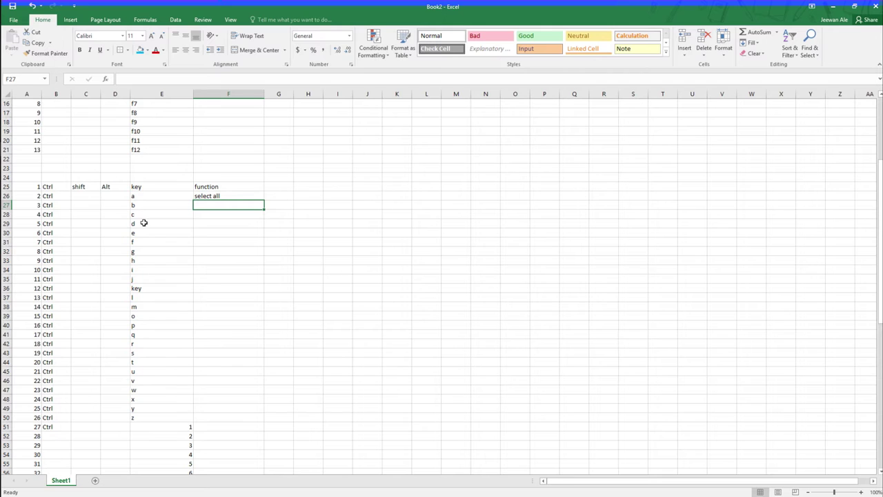
key(ctrl+a)
click(241, 218)
click(211, 204)
key(ctrl+b)
click(198, 197)
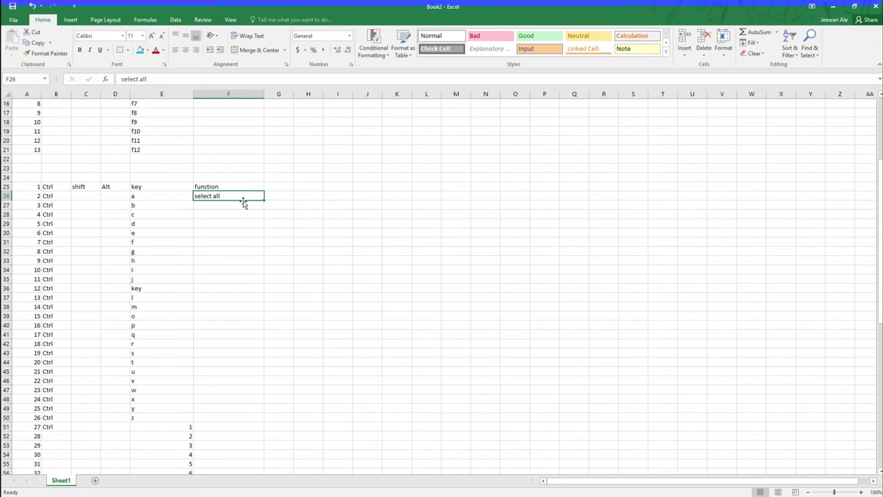
key(ctrl+b)
click(202, 205)
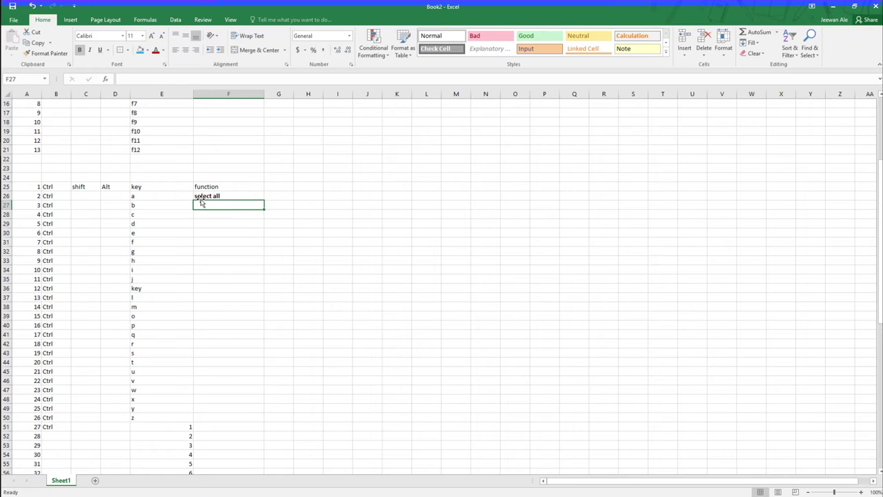
click(206, 196)
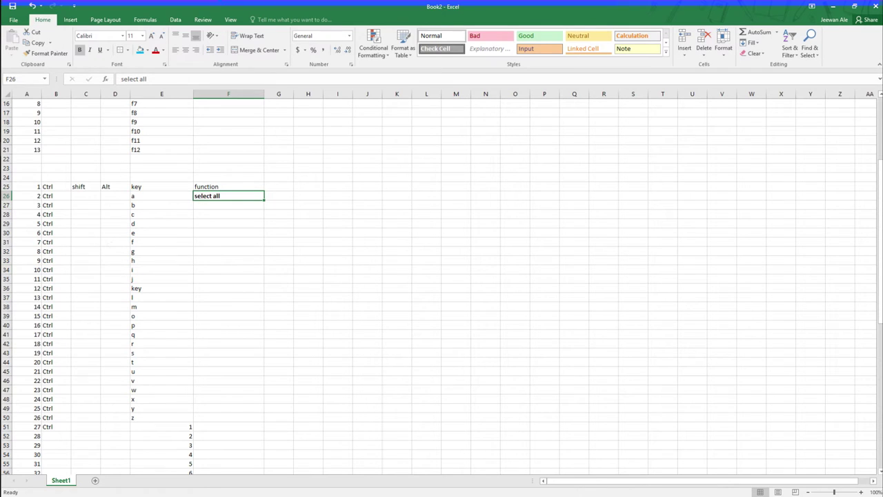
click(205, 203)
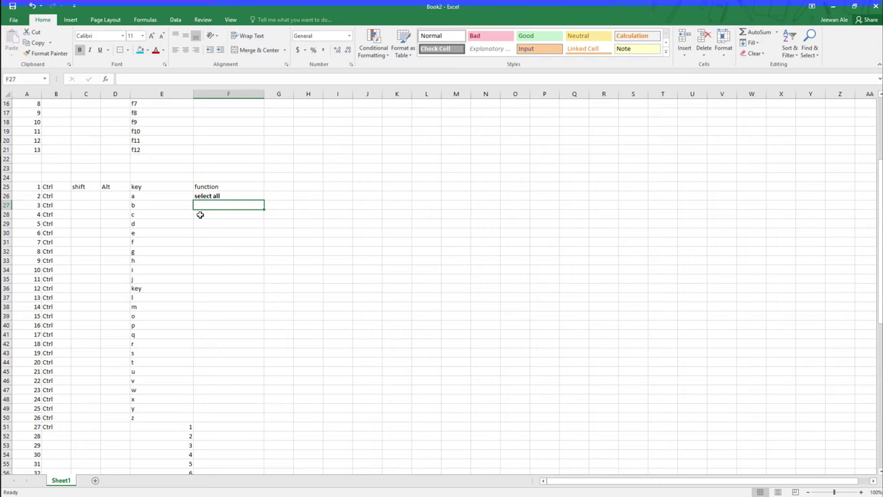
Step: Enter 'bold' in F27 for Ctrl b and 'paste' in F46 for Ctrl v
text(bold)
key(Return)
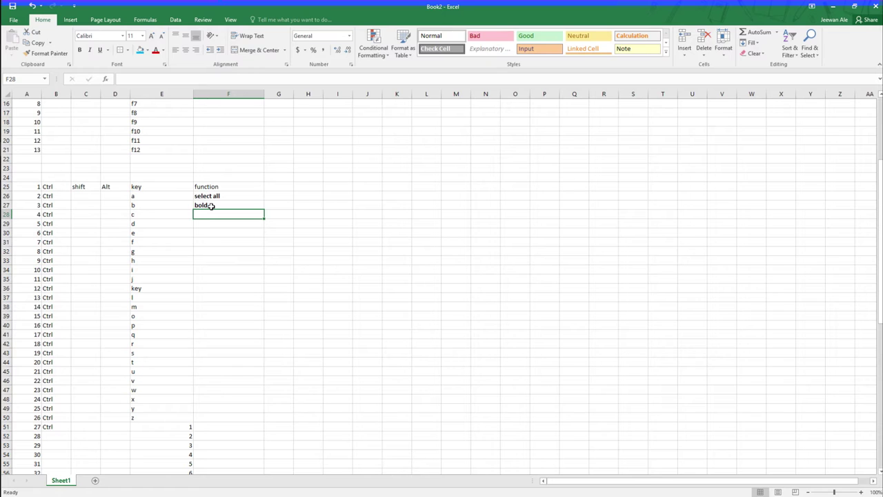
click(211, 206)
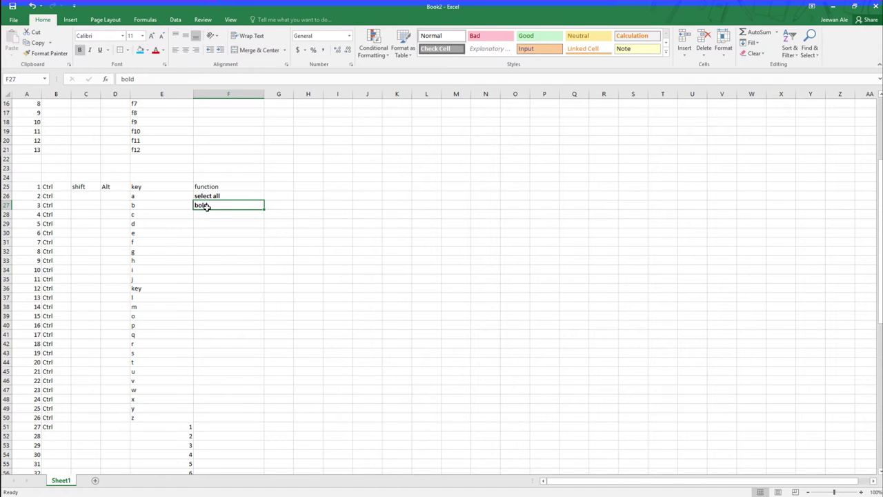
key(ctrl+c)
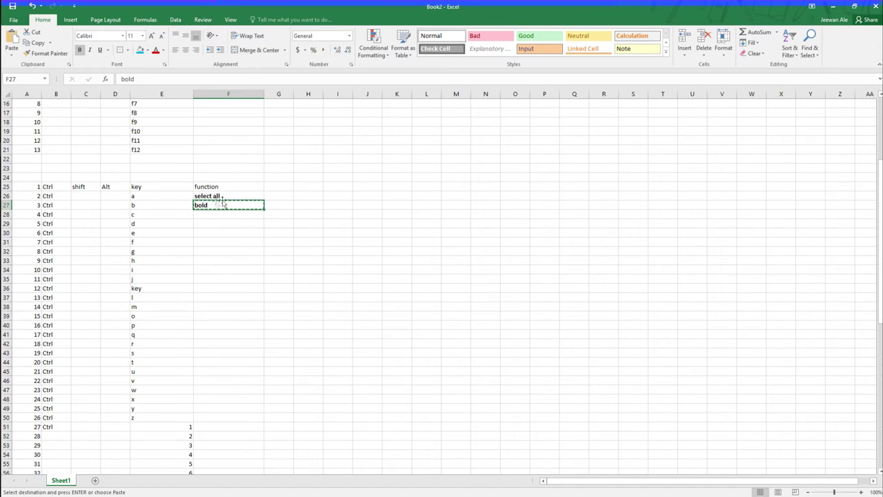
click(216, 216)
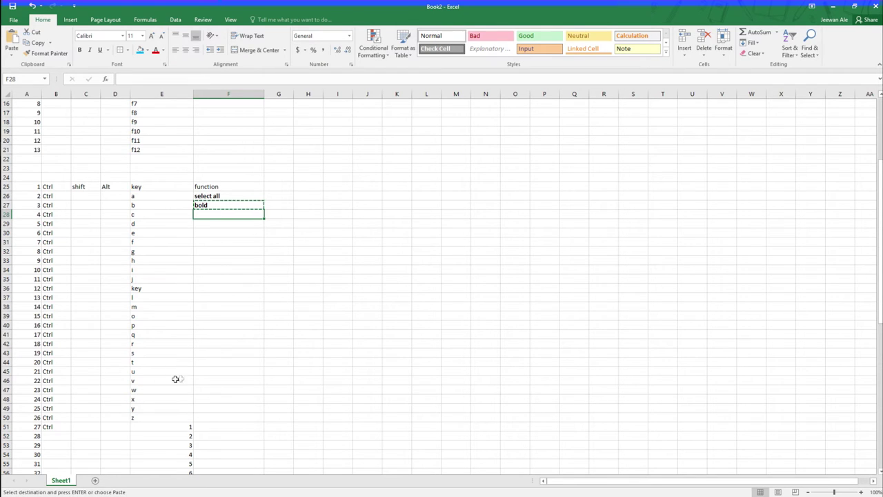
click(212, 379)
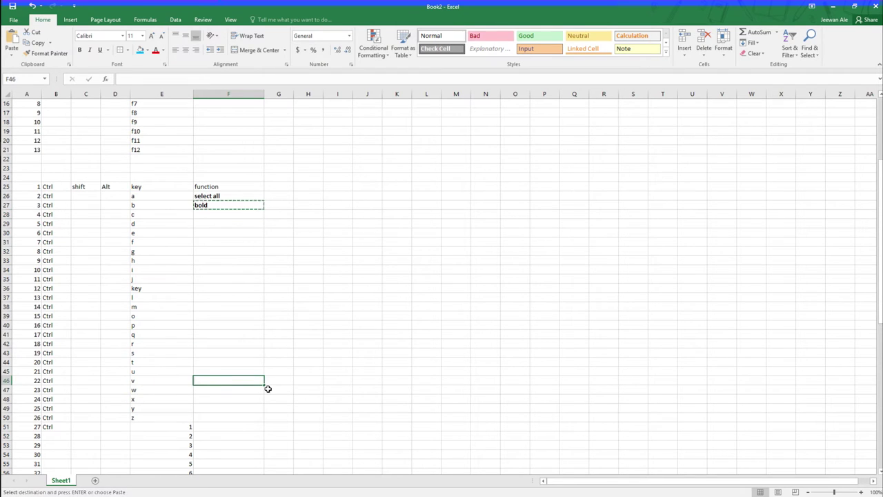
text(paste)
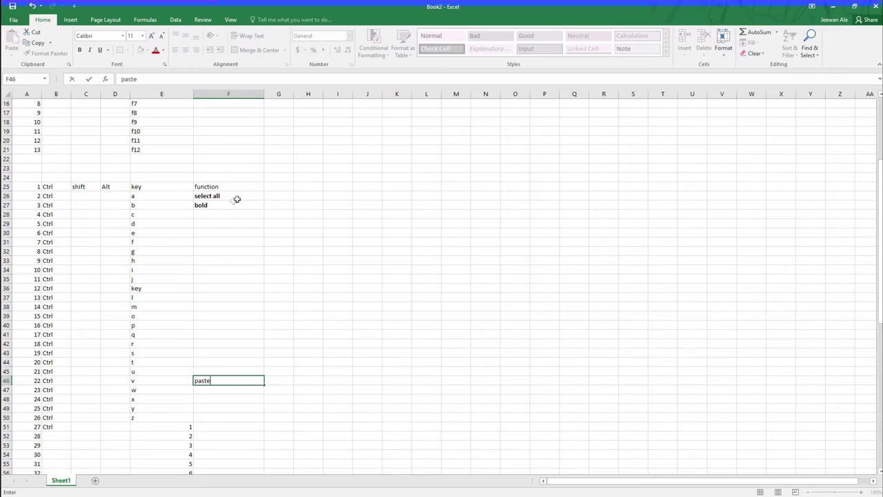
click(217, 216)
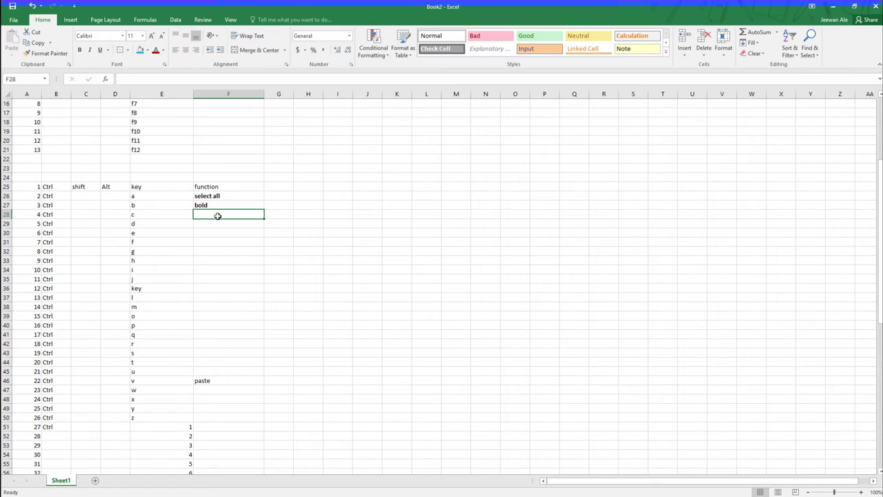
Step: Paste the bold F27 entry into F28 and change it to 'copy' for Ctrl c
click(208, 205)
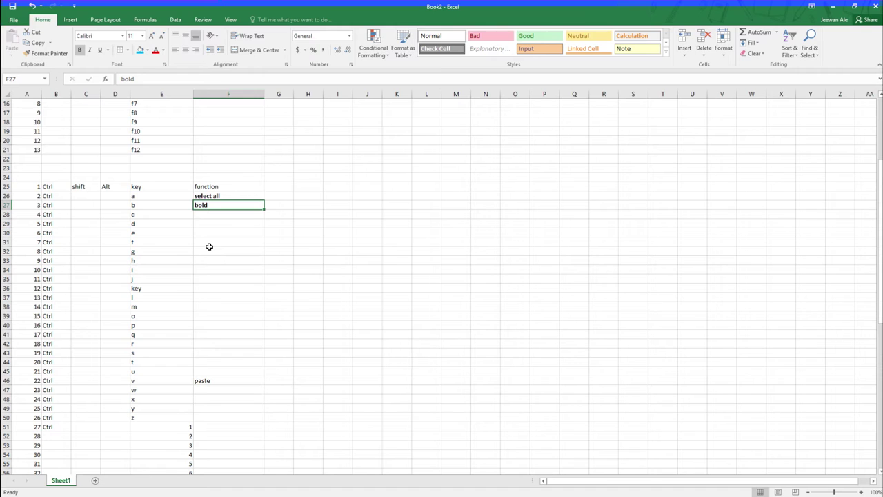
key(ctrl+c)
click(211, 216)
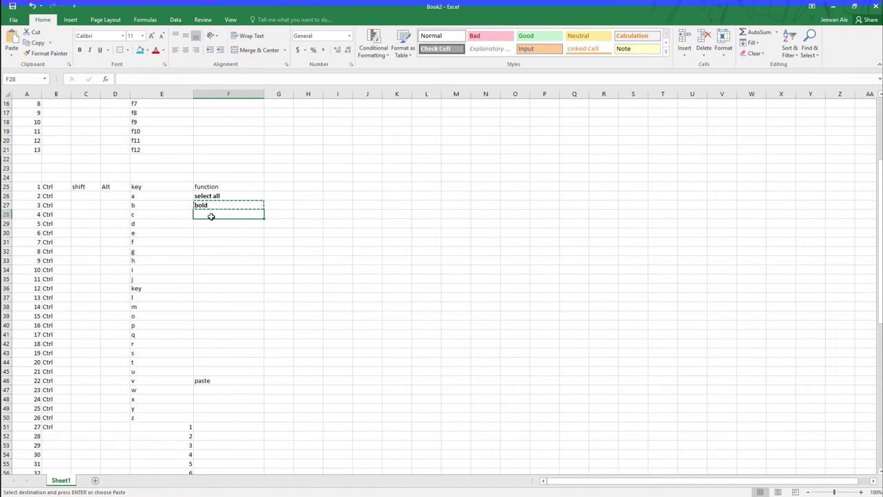
key(ctrl+v)
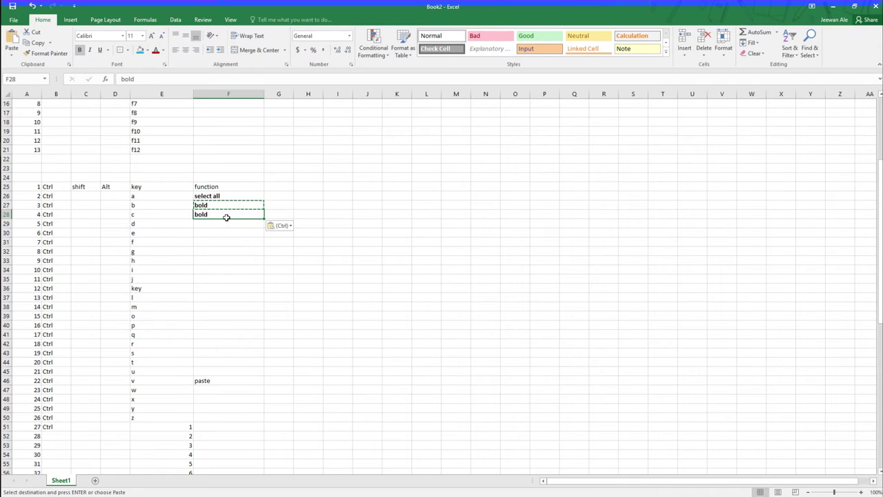
key(BackSpace)
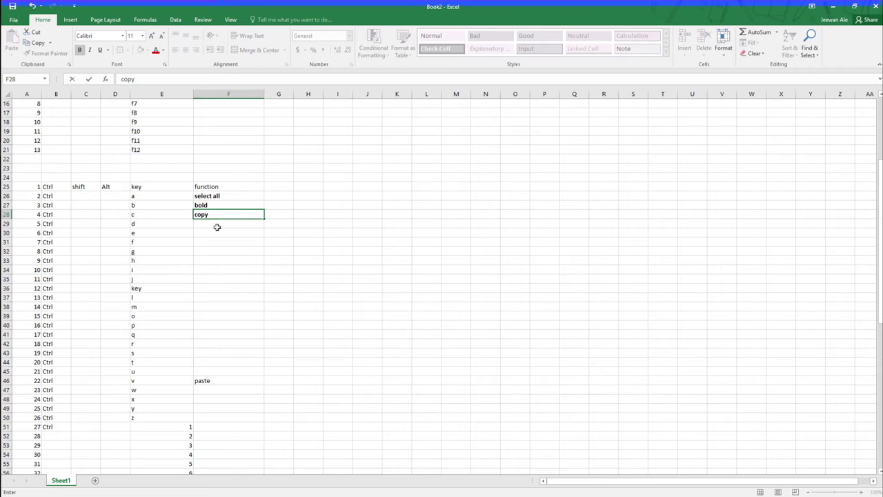
click(216, 227)
scroll(441, 276, down, 5)
scroll(441, 276, up, 3)
scroll(441, 276, up, 1)
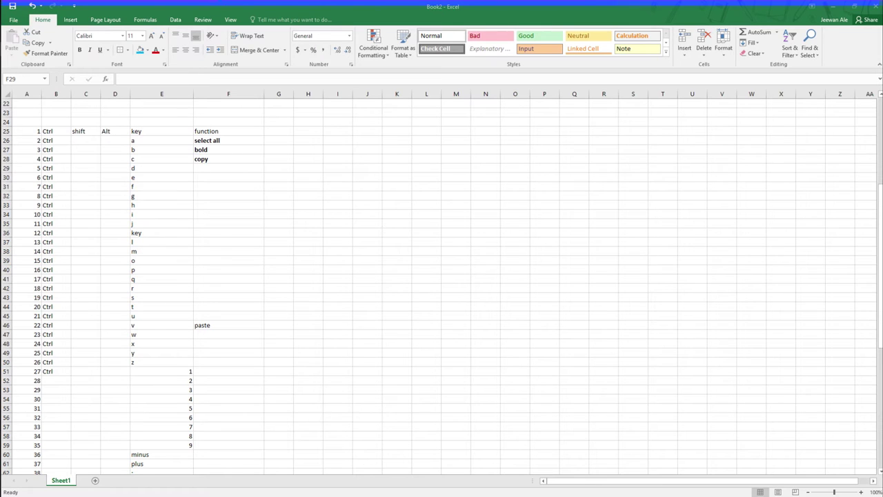
Step: Test Ctrl+D fill-down in F29 and with a 'test' entry in H27/H28, then undo it
click(201, 167)
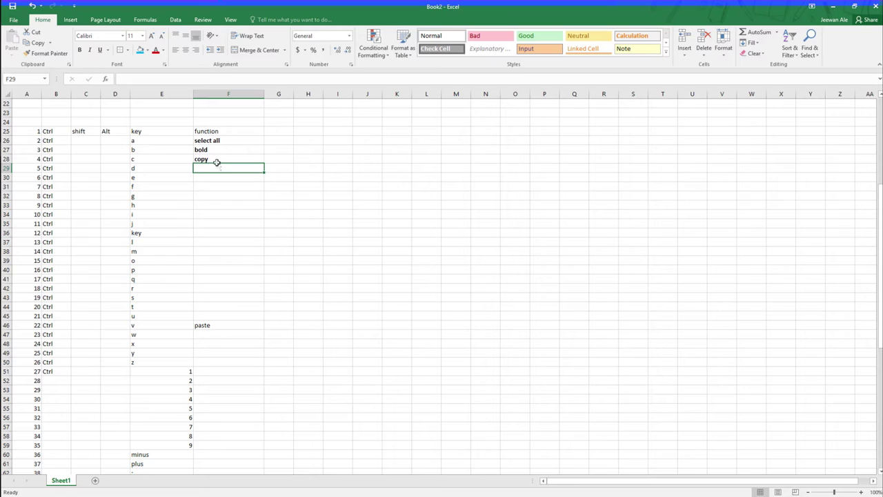
click(201, 159)
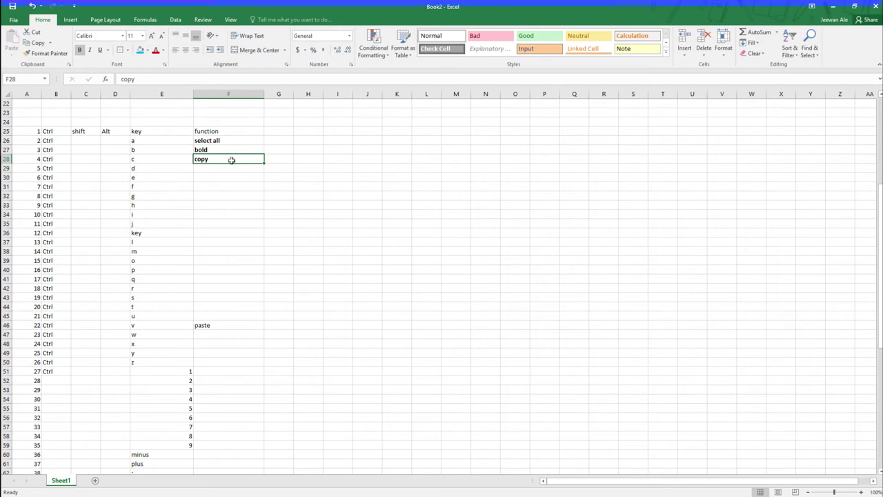
click(231, 167)
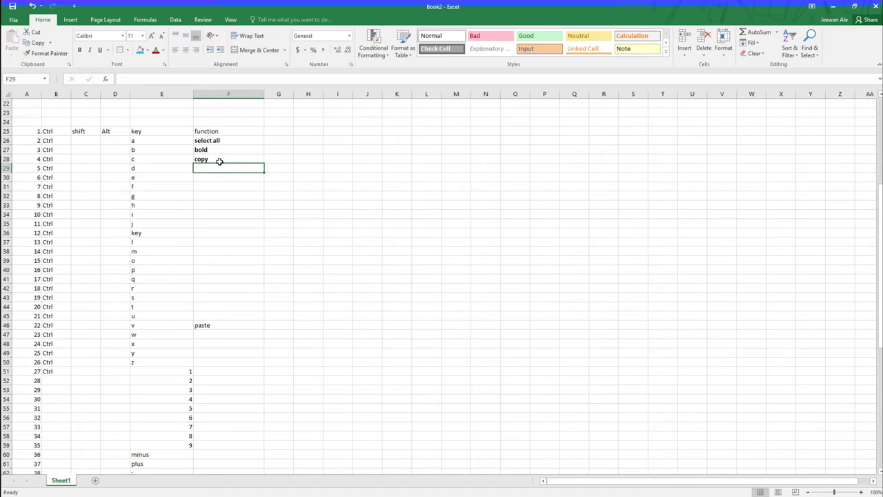
key(ctrl+d)
click(306, 159)
click(314, 149)
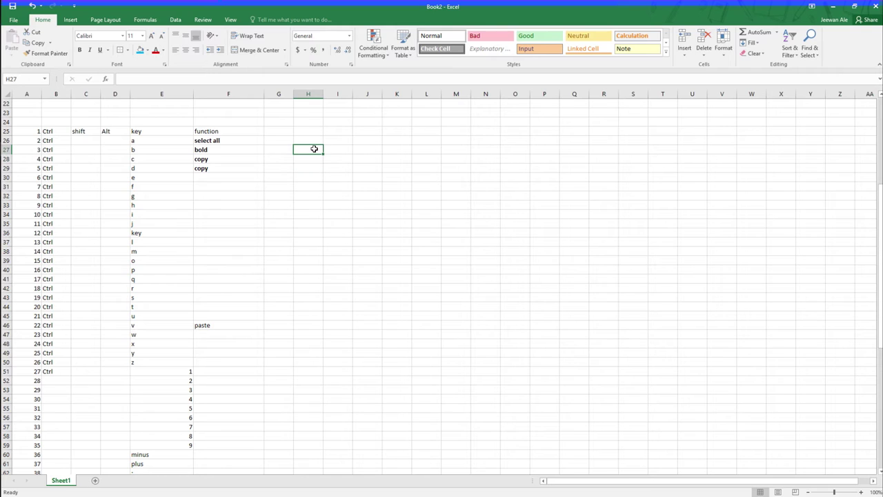
text(test)
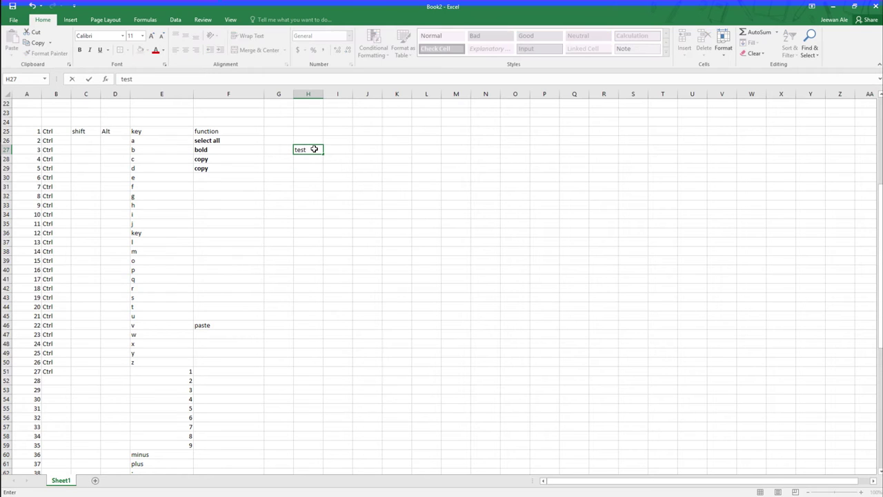
click(310, 161)
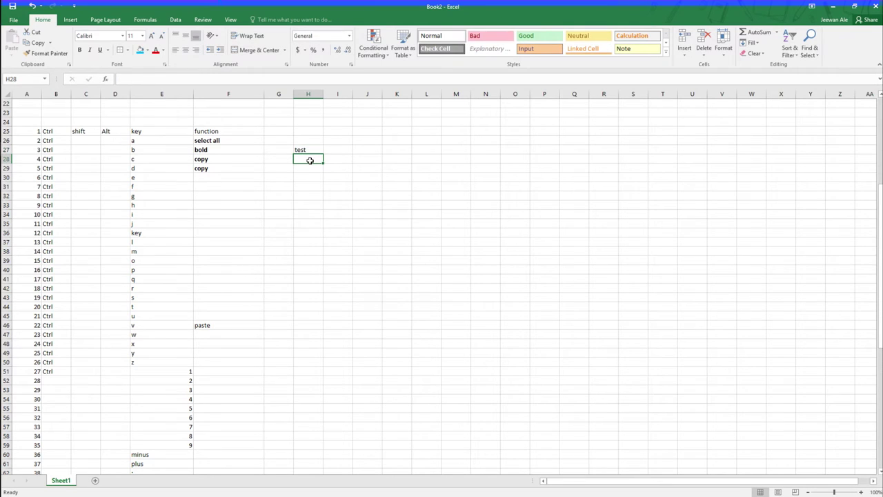
key(ctrl+d)
key(ctrl+z)
key(ctrl+z)
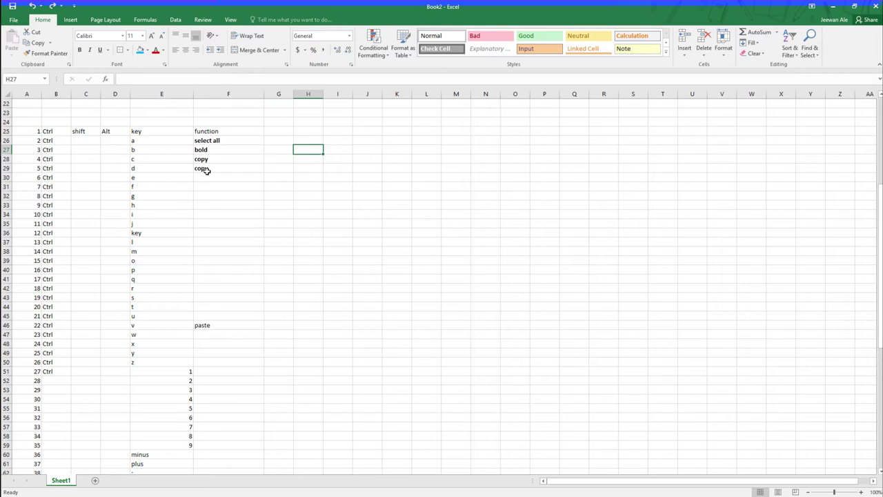
Step: Set the Ctrl d function in F29 to 'copy above cell'
click(206, 171)
text(copy)
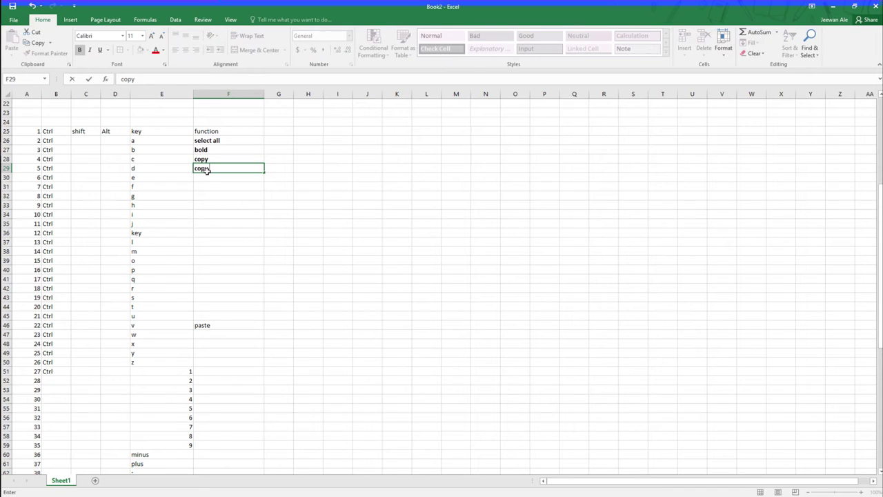
text( one s)
key(BackSpace)
key(BackSpace)
key(BackSpace)
key(BackSpace)
text(bove cell)
click(212, 178)
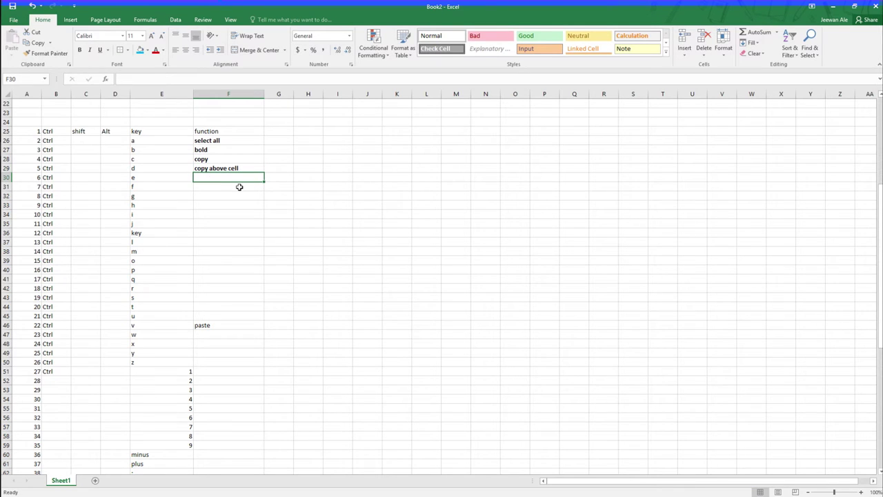
click(208, 188)
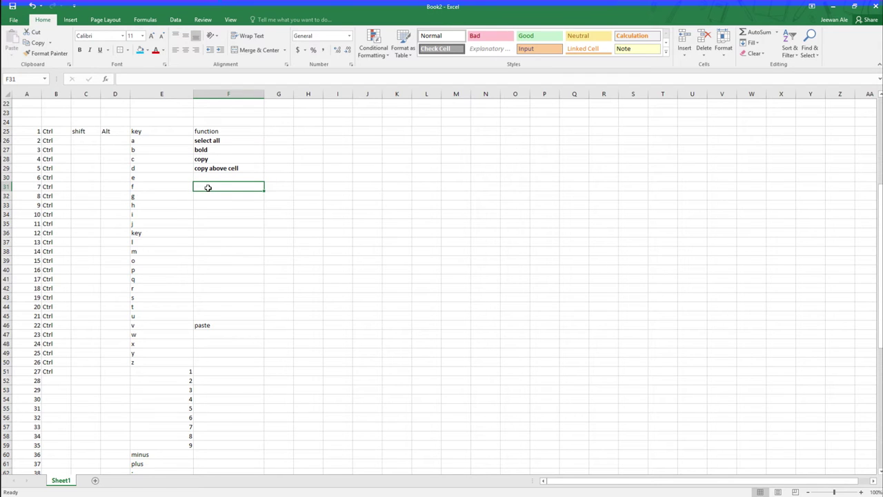
key(ctrl+f)
drag(386, 172, 424, 168)
text(copy)
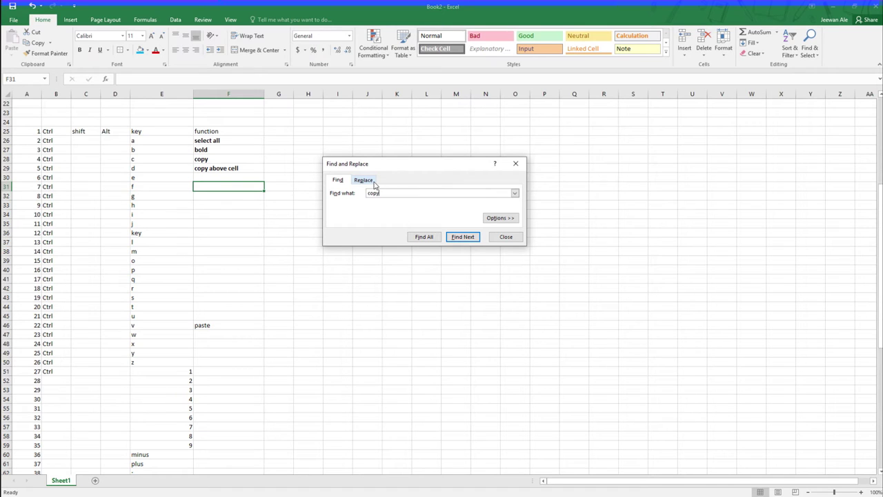
click(456, 238)
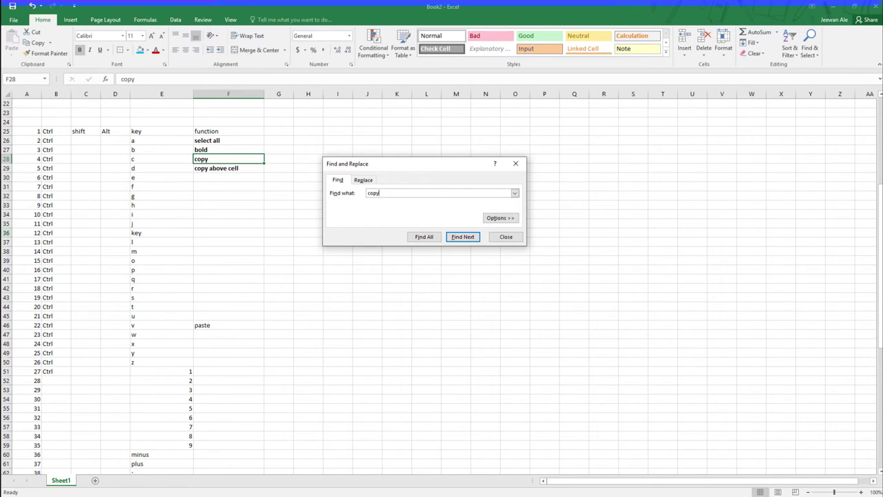
click(7, 233)
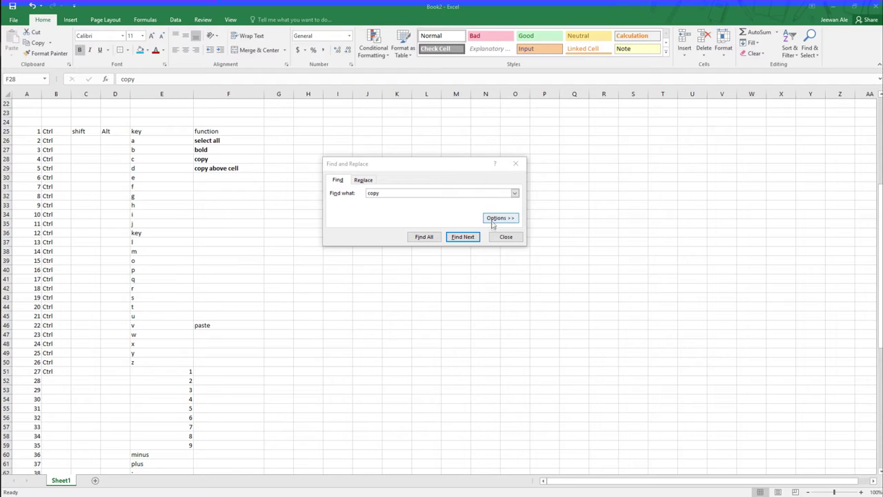
click(502, 237)
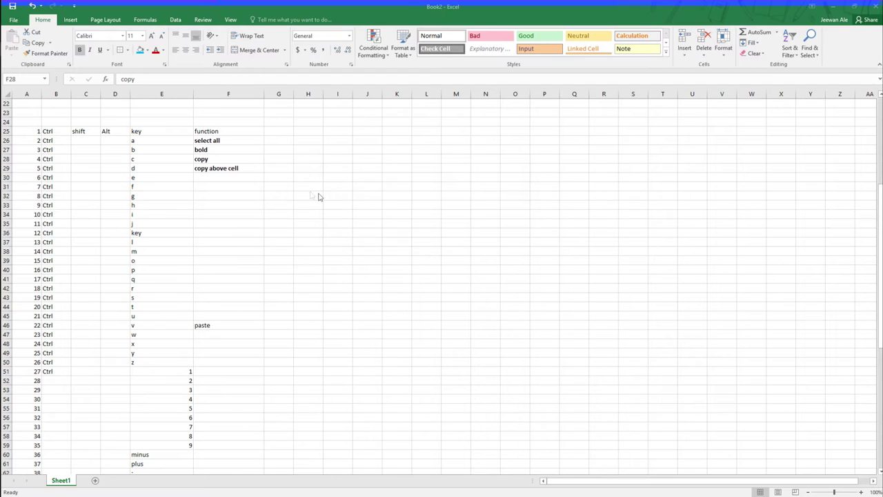
click(211, 187)
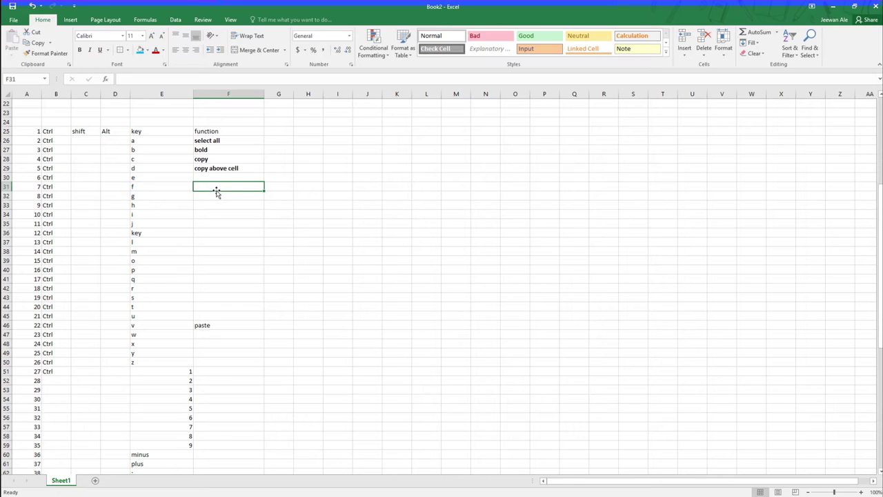
Step: Enter 'find' as the Ctrl f function, then try Ctrl+G and Ctrl+H from F32 and F33
text(find)
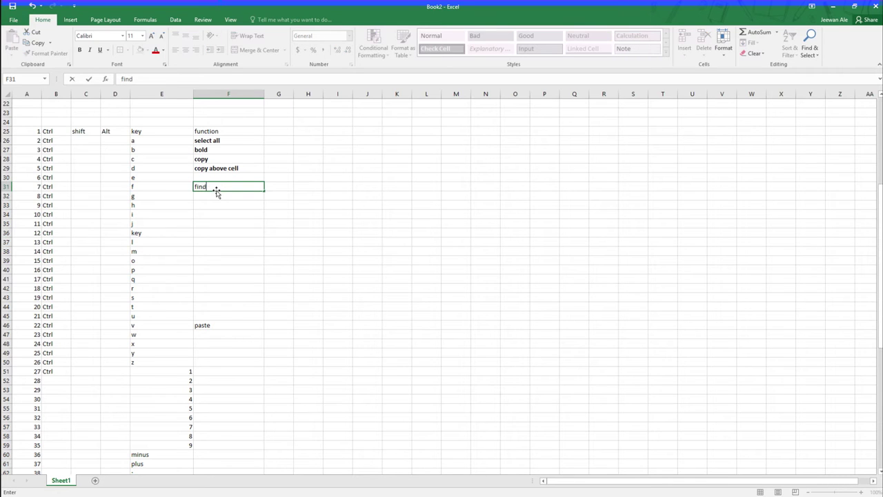
click(211, 202)
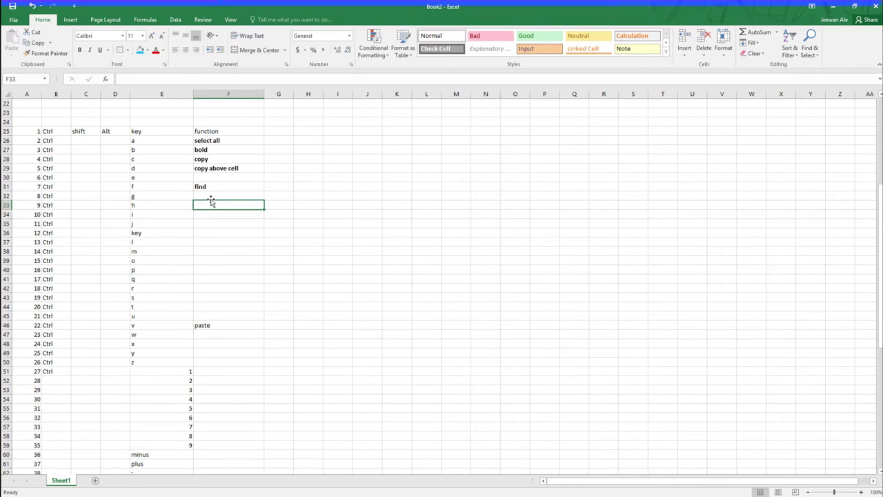
click(211, 197)
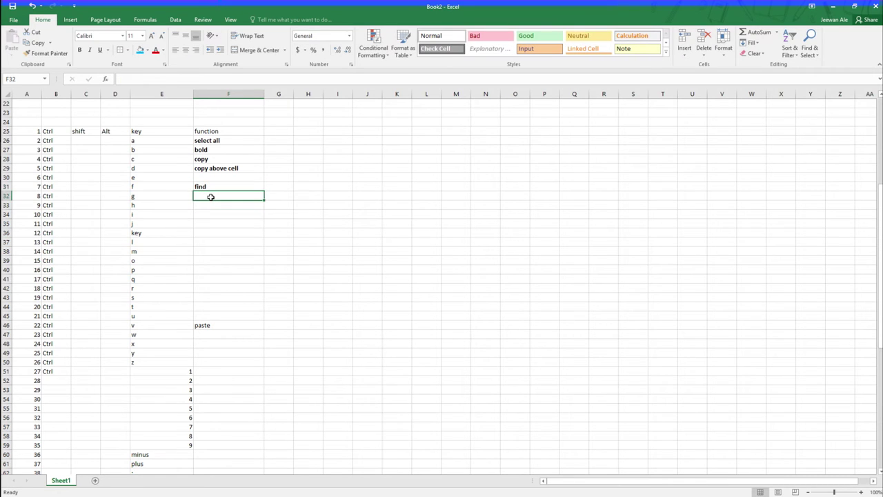
key(ctrl+g)
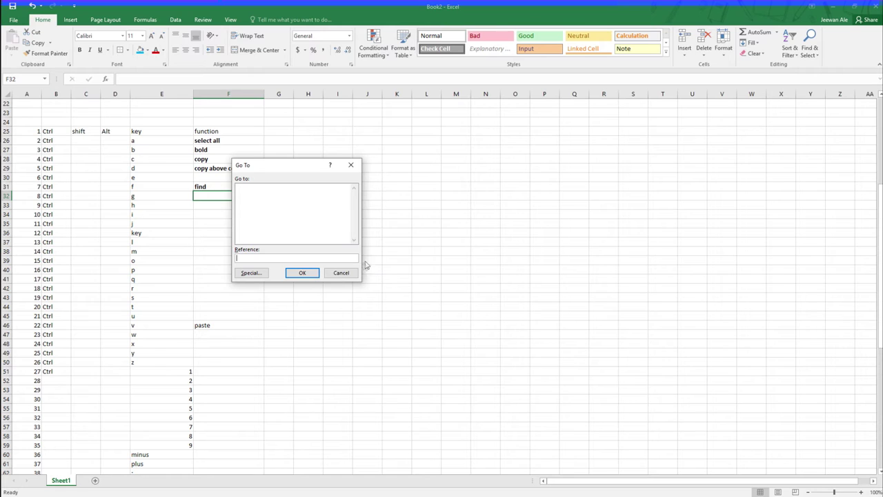
click(341, 273)
click(197, 202)
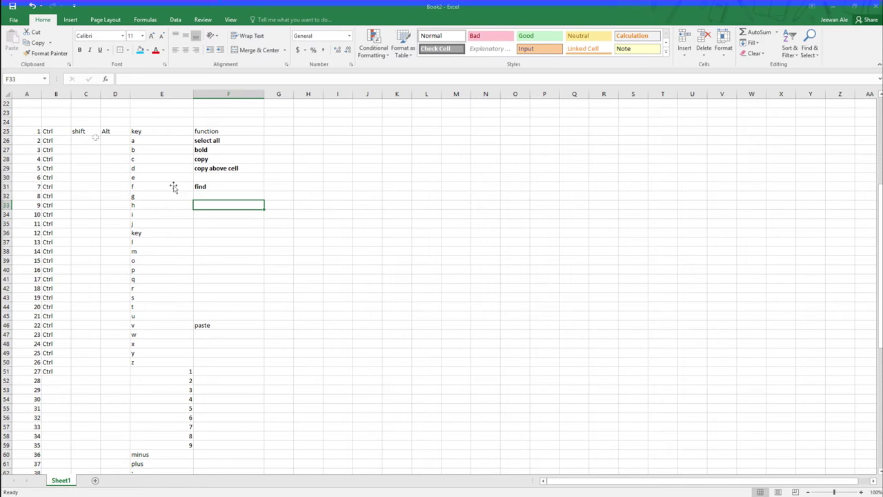
key(ctrl+h)
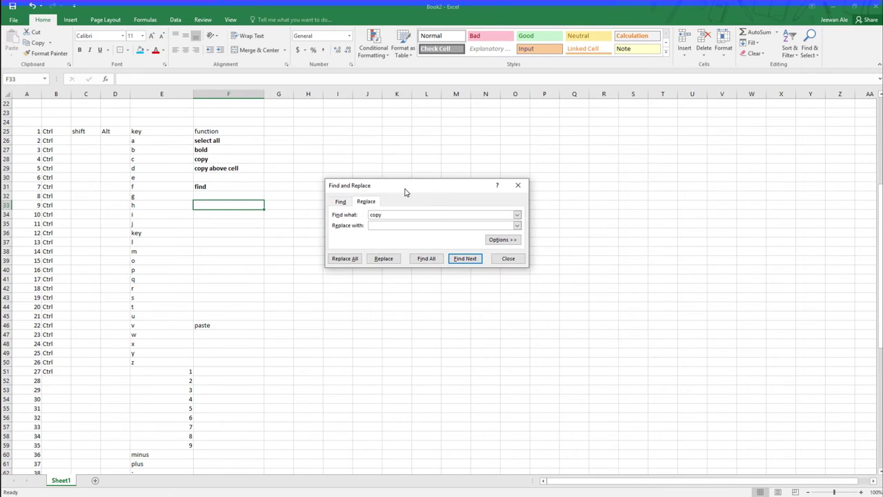
Step: Replace 'copy' with 'new' in F29 and F28 using Find Next and Replace
click(371, 225)
text(new)
click(461, 259)
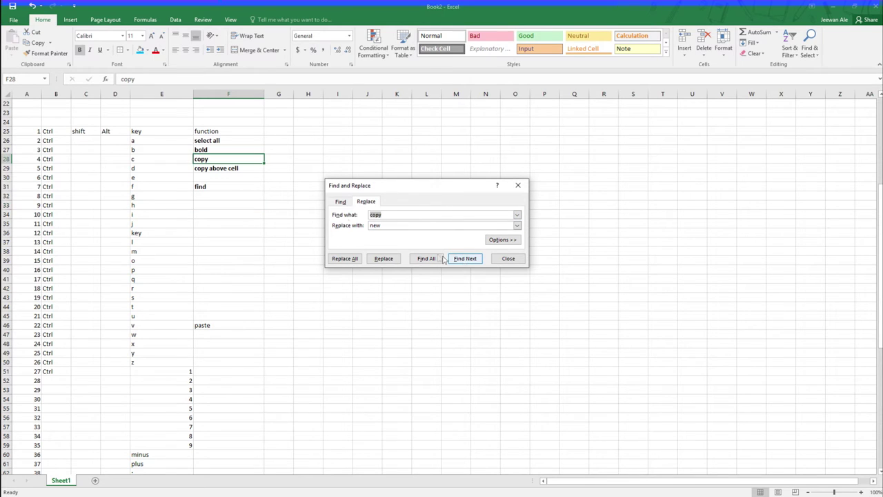
click(467, 259)
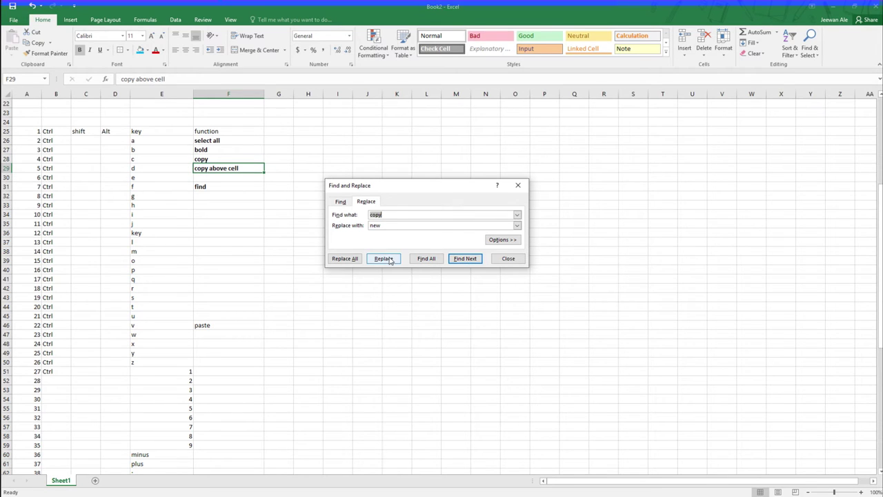
click(381, 216)
click(382, 259)
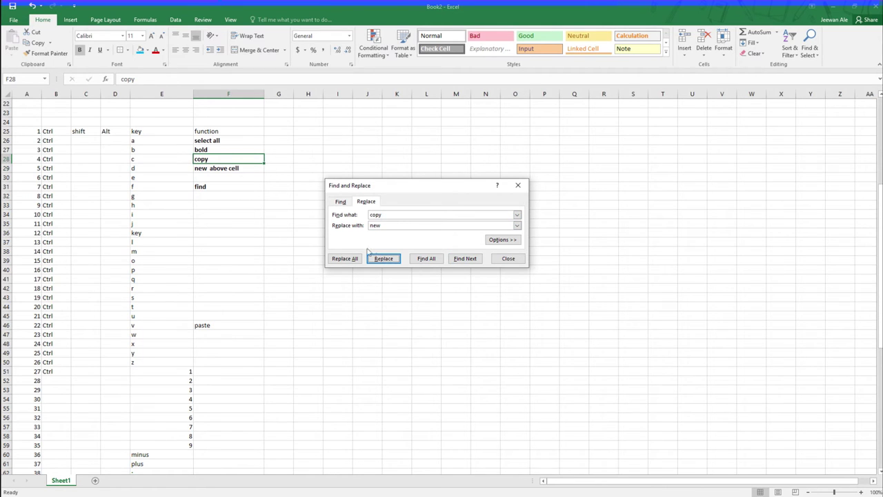
click(381, 260)
click(518, 185)
Step: Enter 'replace' in F33 for Ctrl h and 'jump' in F32 for Ctrl g
click(199, 207)
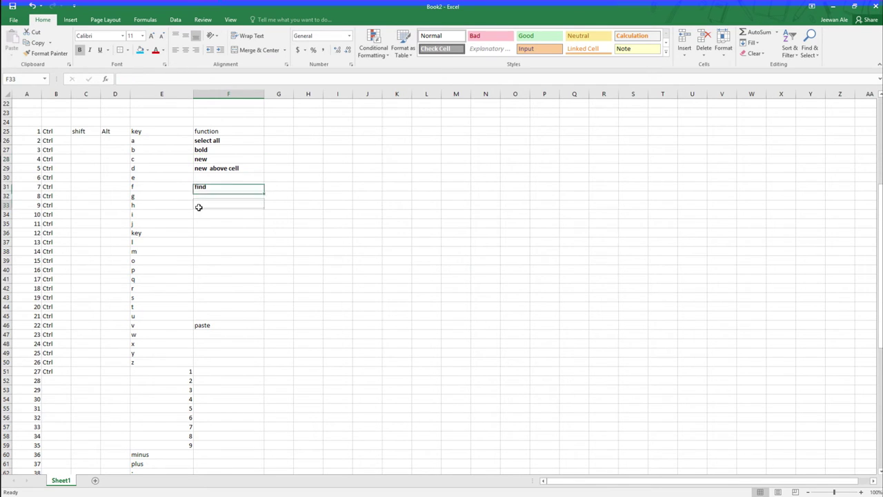
text(rep)
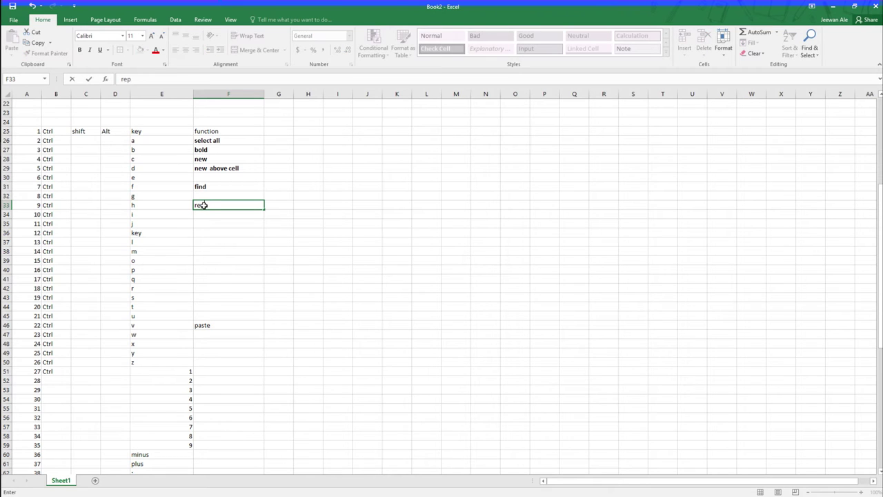
text(lace)
click(205, 197)
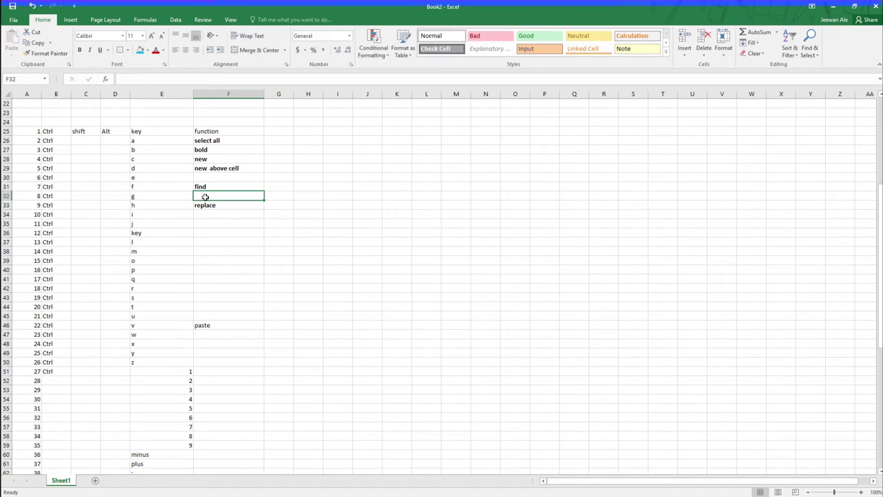
text(g)
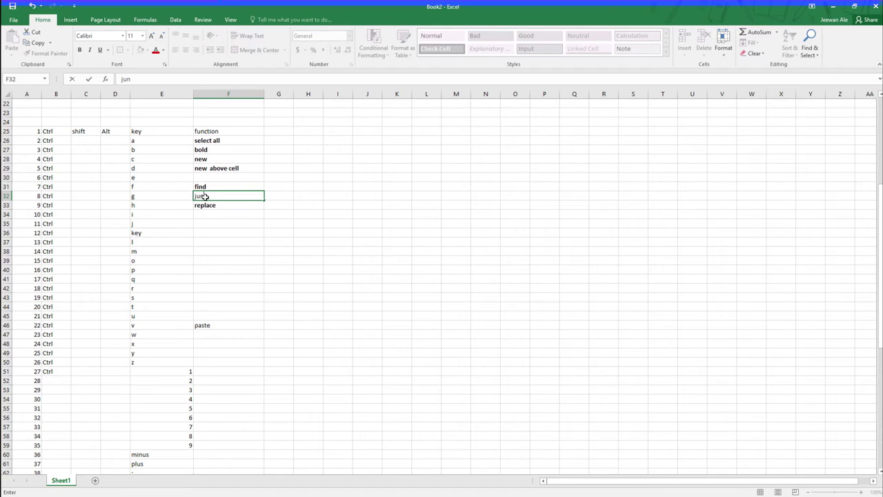
text(mp)
click(203, 215)
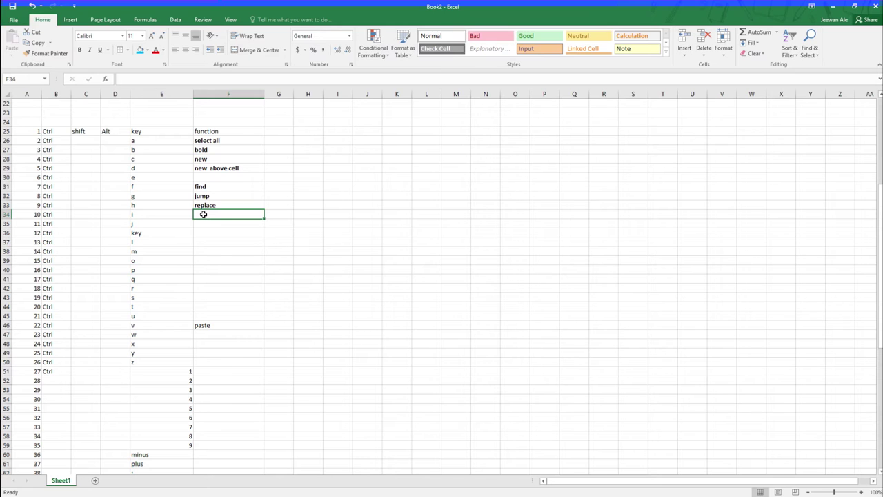
click(205, 206)
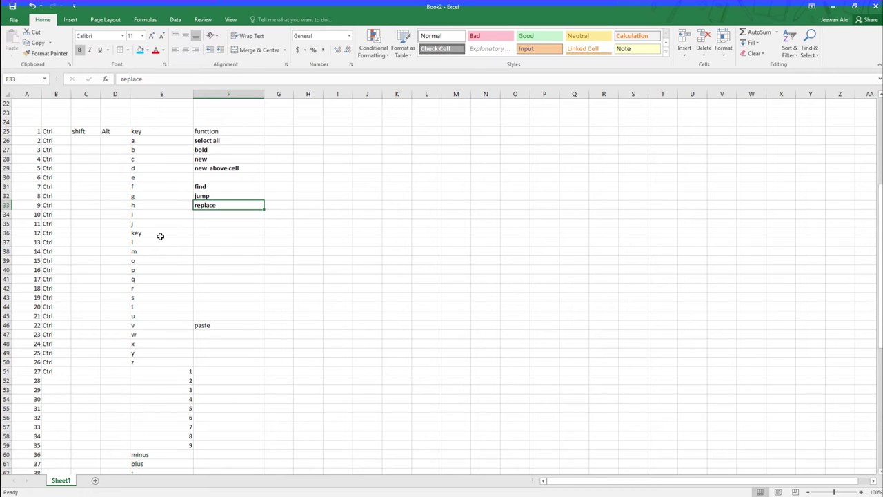
Step: Italicize the 'replace' entry in F33 with Ctrl+I
key(ctrl+i)
key(Down)
key(Up)
key(Up)
key(Down)
key(Down)
key(Up)
key(Down)
key(Down)
Step: Enter 'italic' as the i key's function in F34
click(217, 214)
text(italic)
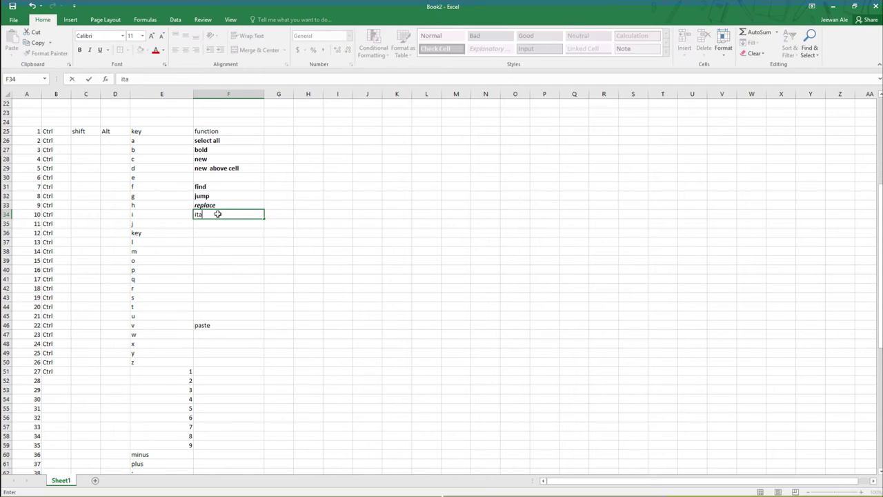
click(221, 226)
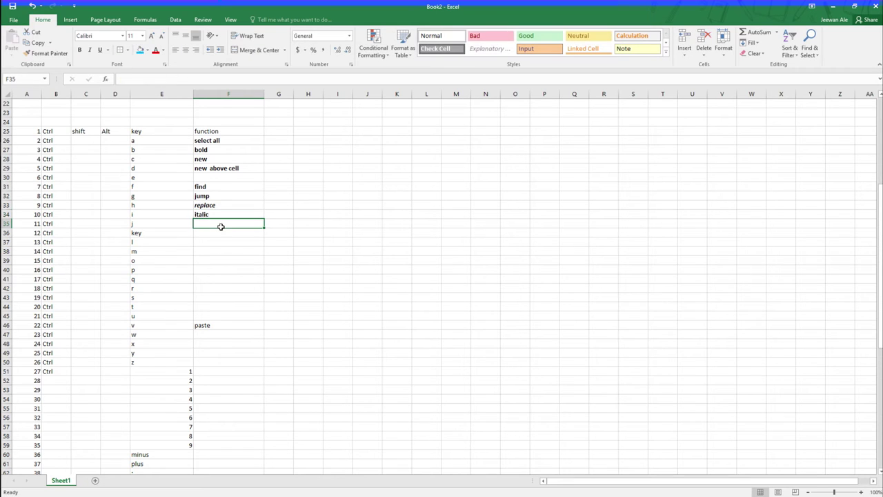
scroll(441, 283, down, 1)
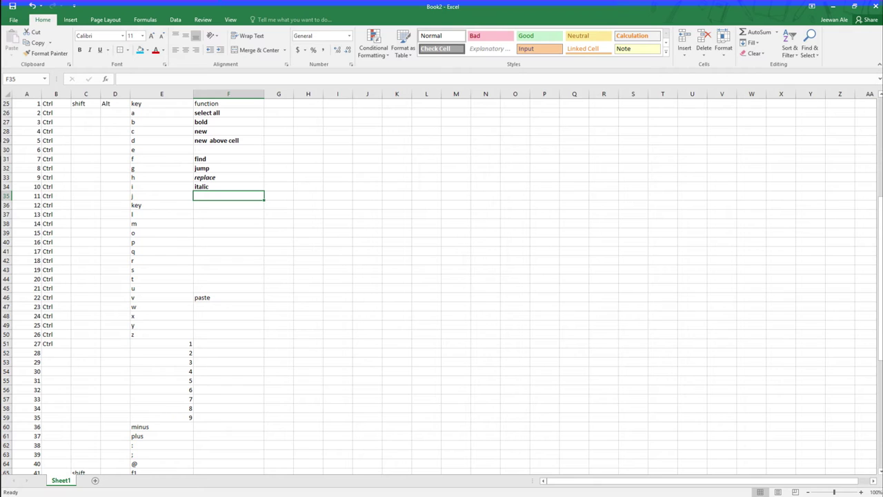
Step: Trim the key in E36 down to k
click(149, 206)
double_click(148, 206)
key(BackSpace)
key(BackSpace)
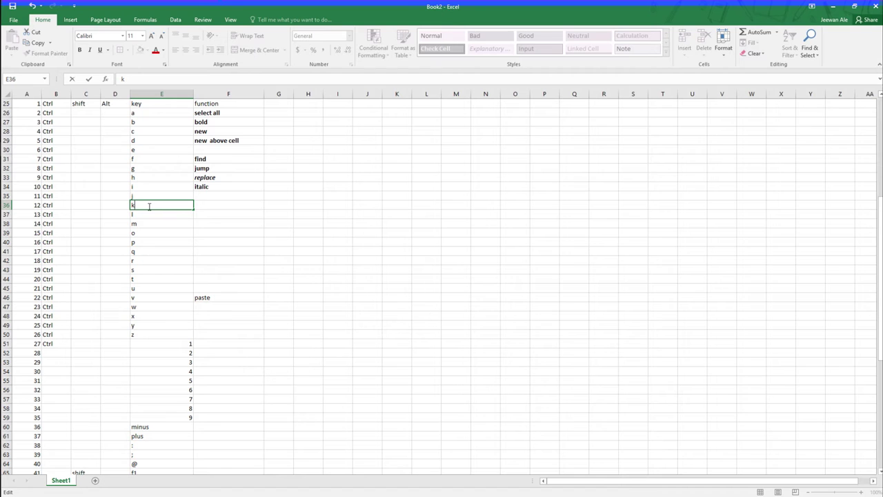
click(208, 206)
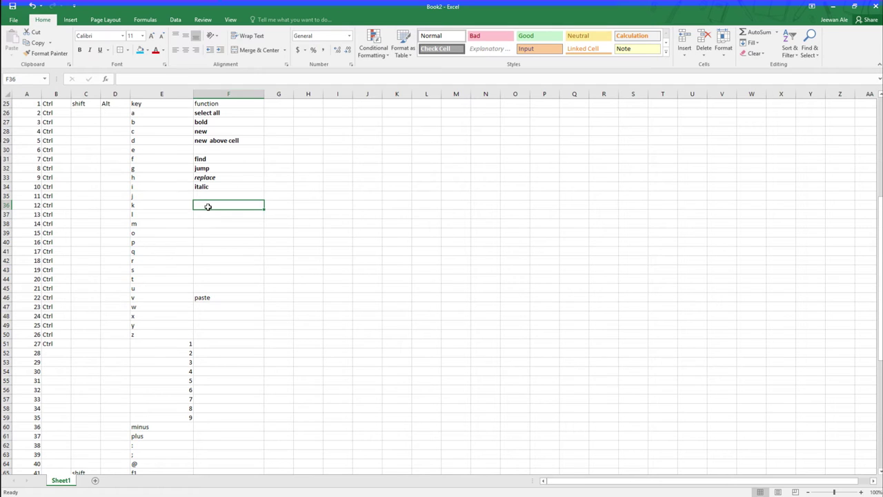
Step: Hyperlink cell F36 to Book1.xlsx in Documents with Ctrl+K
key(ctrl+k)
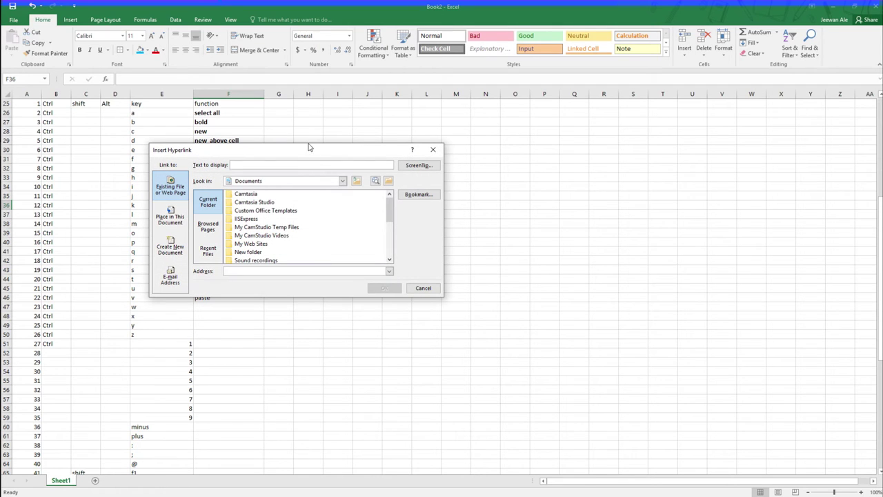
drag(309, 147, 547, 147)
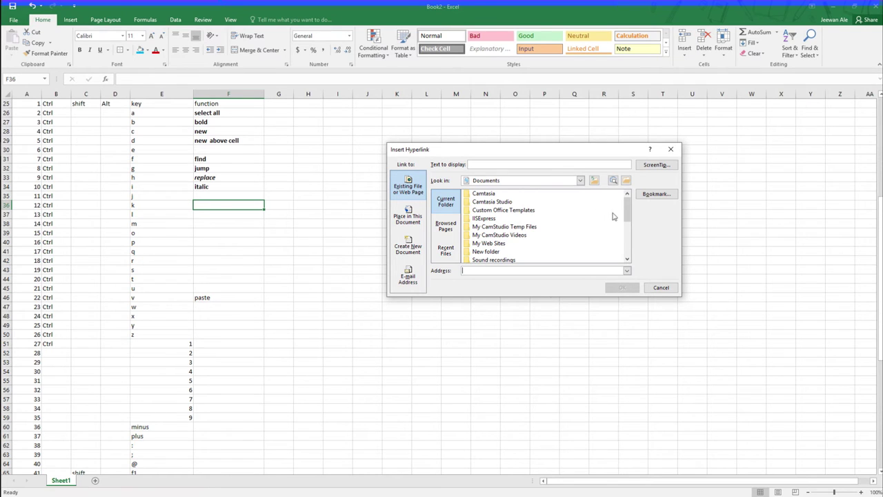
drag(627, 216, 627, 231)
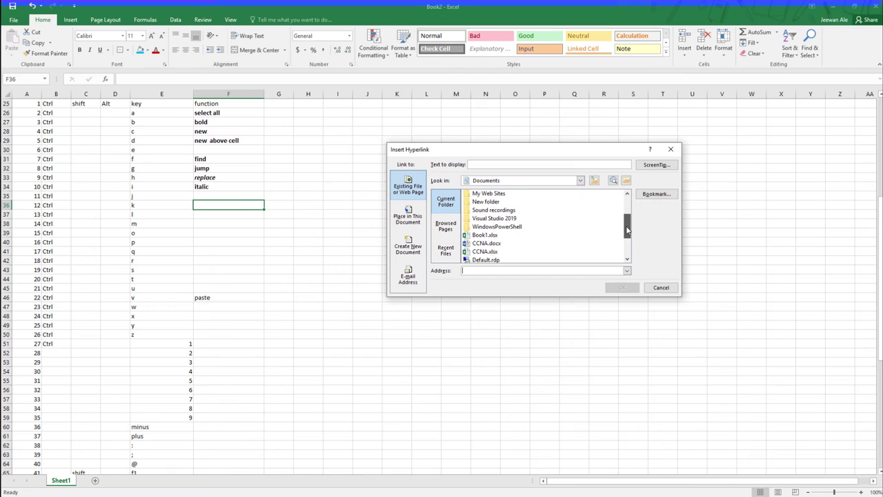
click(486, 237)
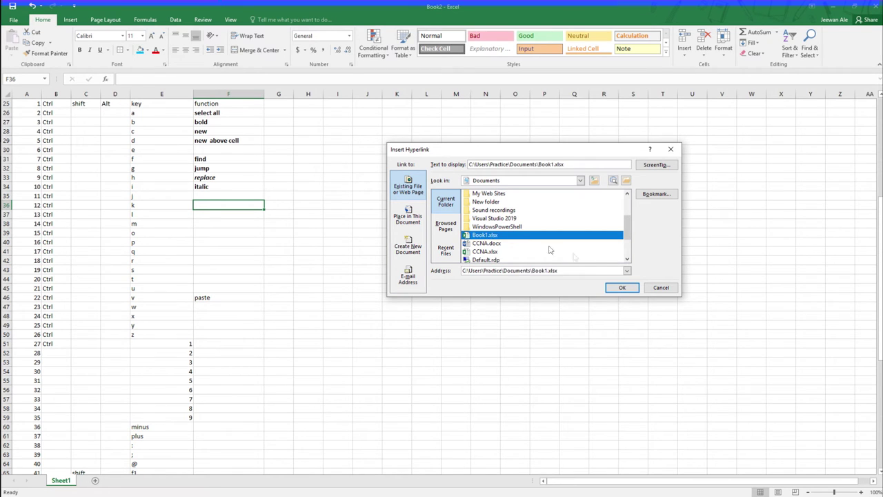
click(619, 288)
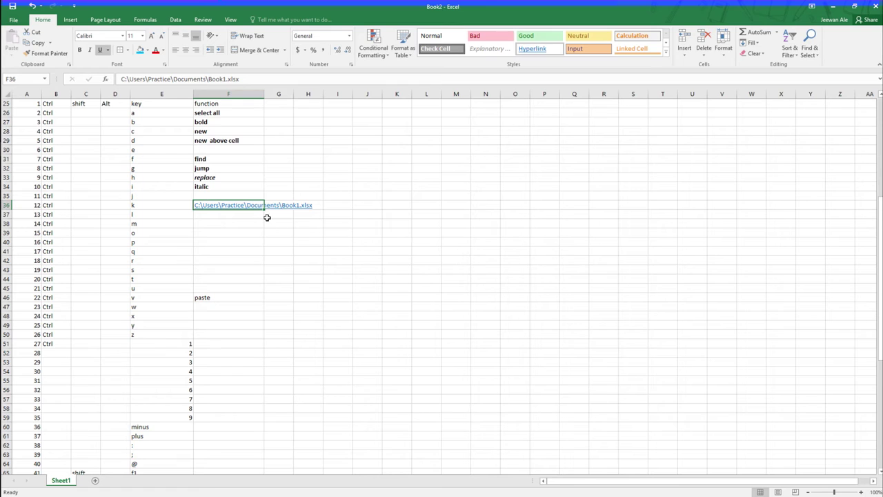
click(233, 218)
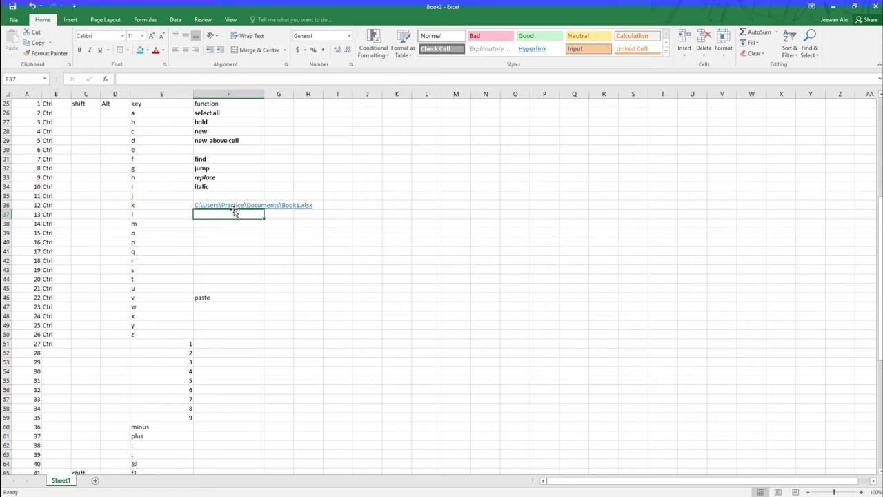
Step: Test the F36 link by opening and closing Book1, then retitle the link 'hyperlink'
click(235, 206)
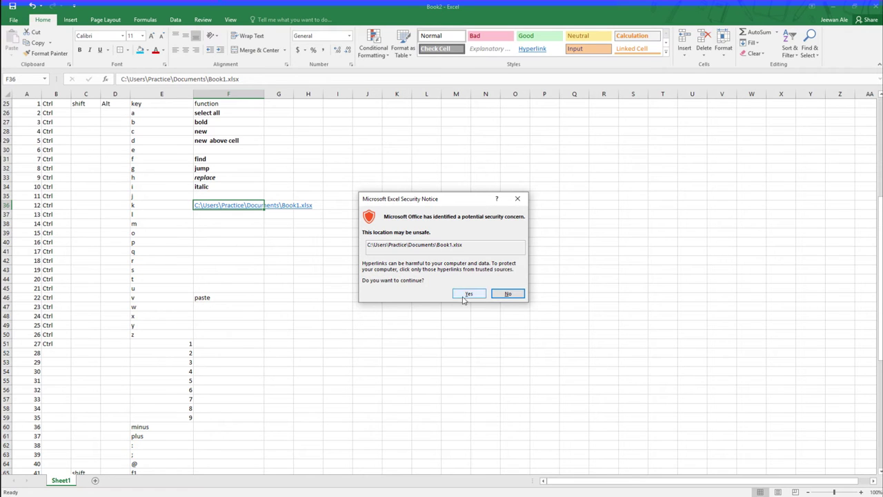
click(469, 293)
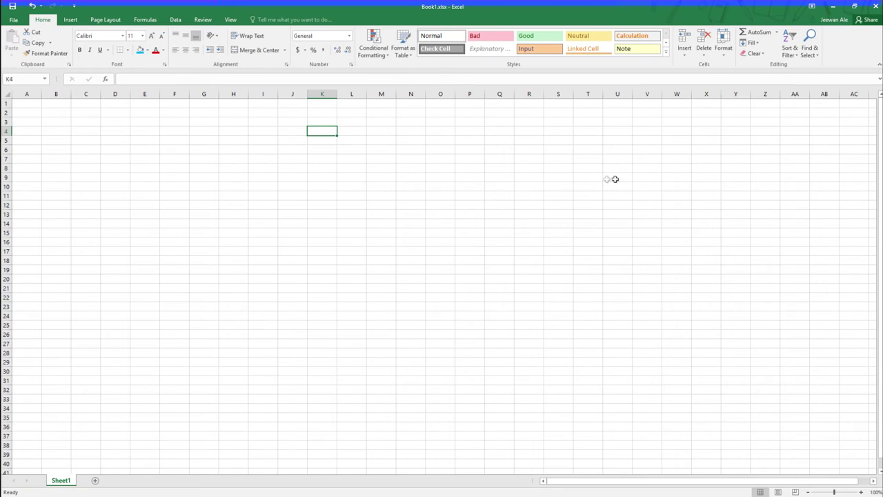
click(875, 6)
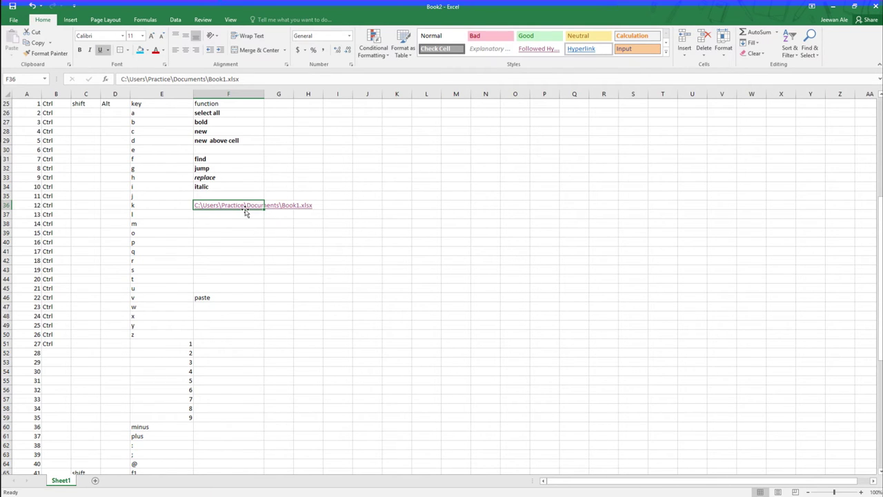
text(hyperlink)
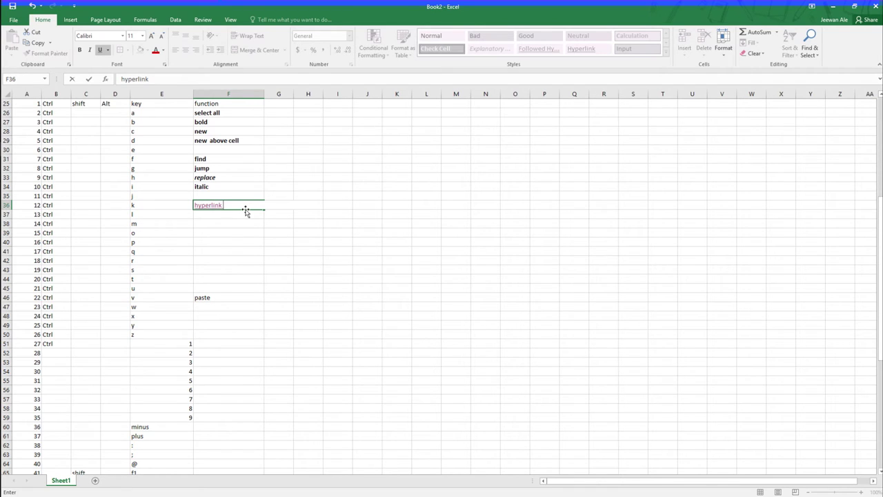
click(241, 214)
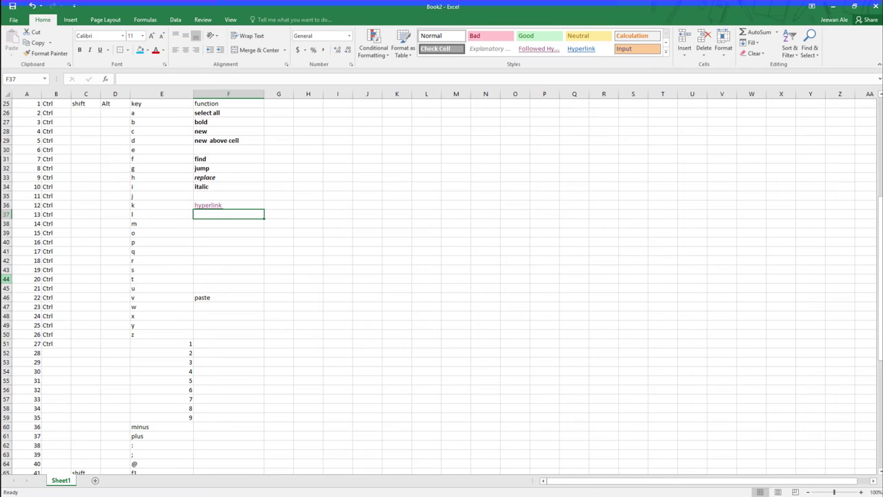
scroll(441, 283, down, 2)
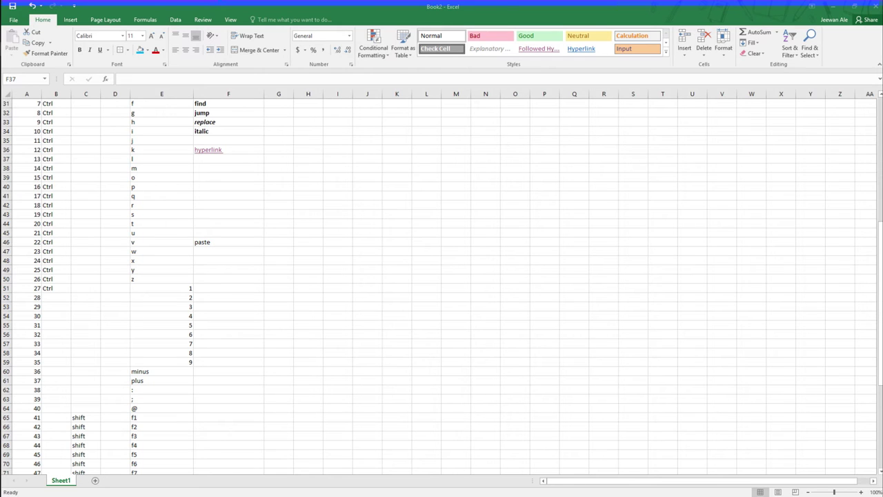
click(215, 157)
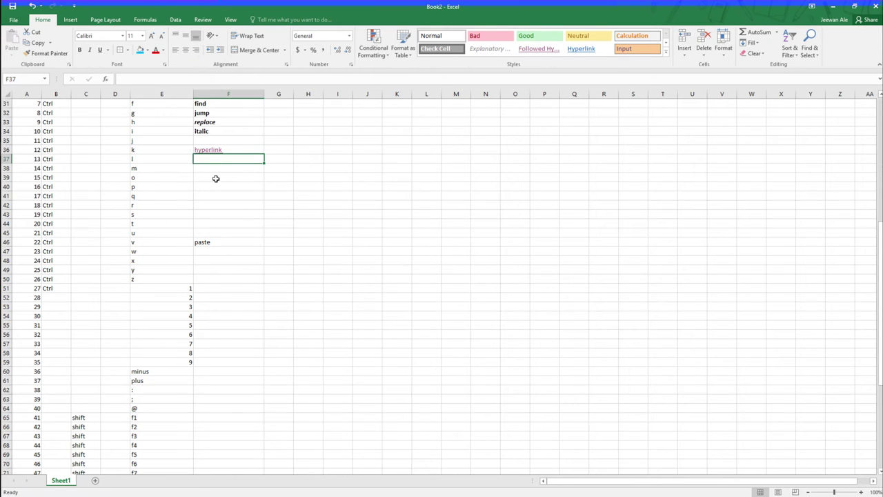
key(ctrl+t)
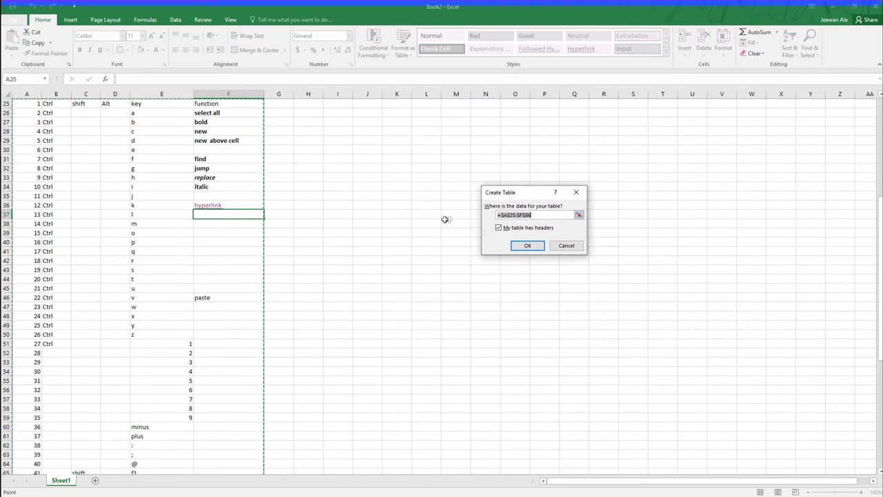
click(527, 245)
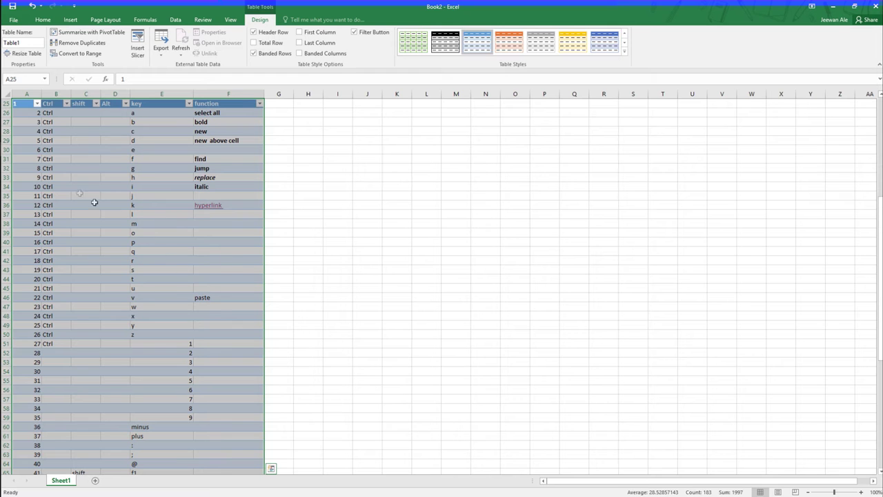
scroll(253, 215, up, 3)
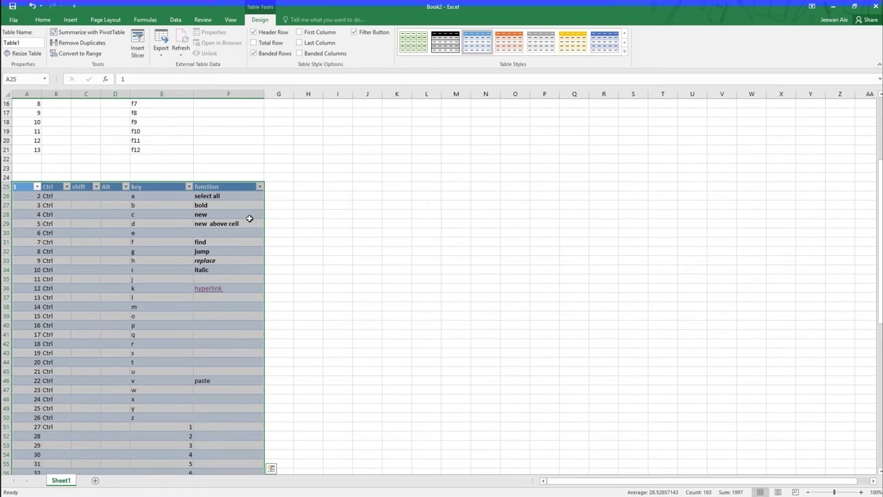
drag(292, 231, 311, 235)
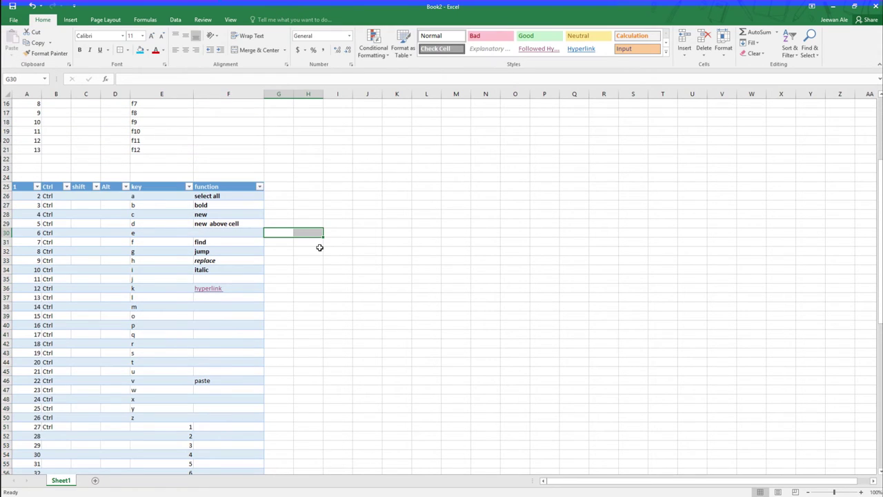
key(ctrl+z)
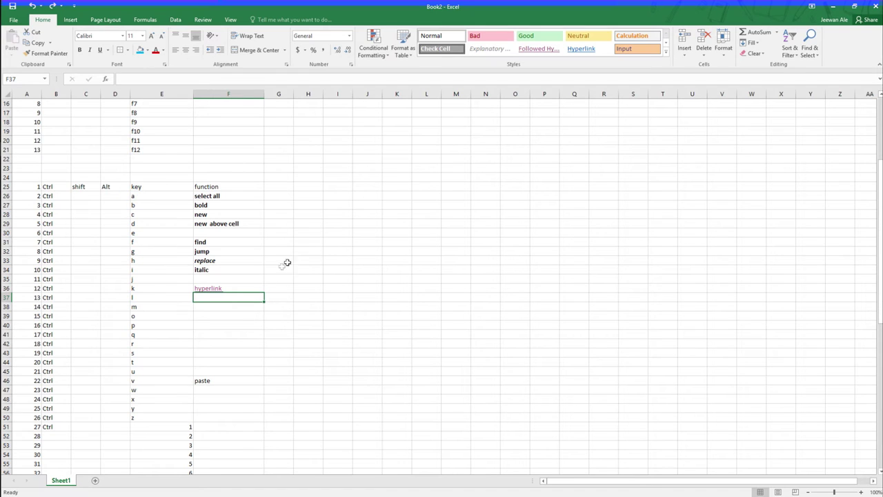
Step: Describe l as 'to create table dialog box' and change E39's key to n
text(to crea)
text(te d)
text(ble)
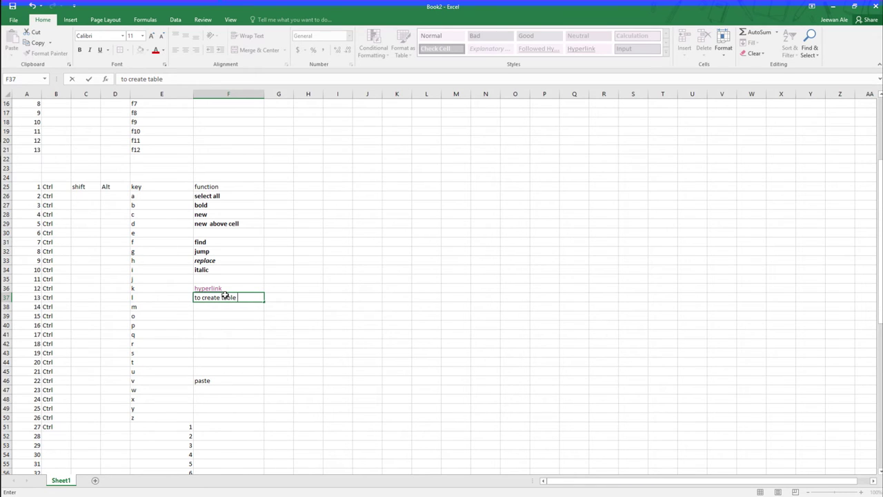
text( dialog box)
click(225, 308)
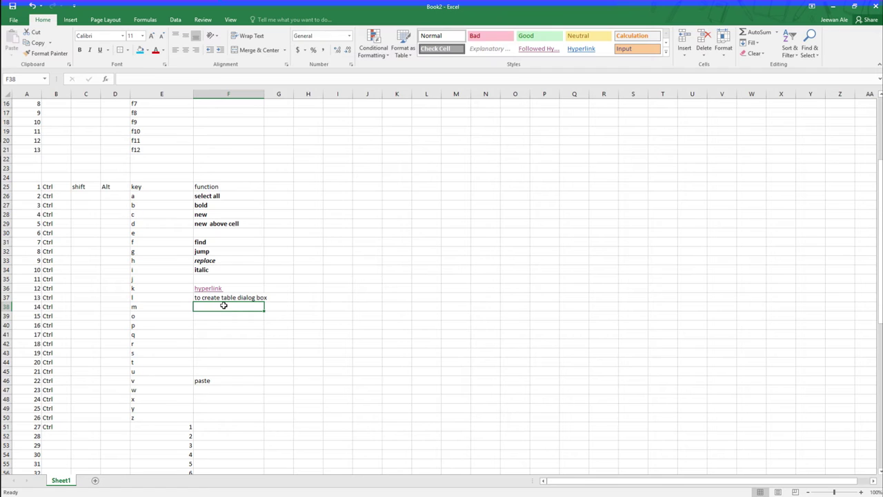
click(177, 319)
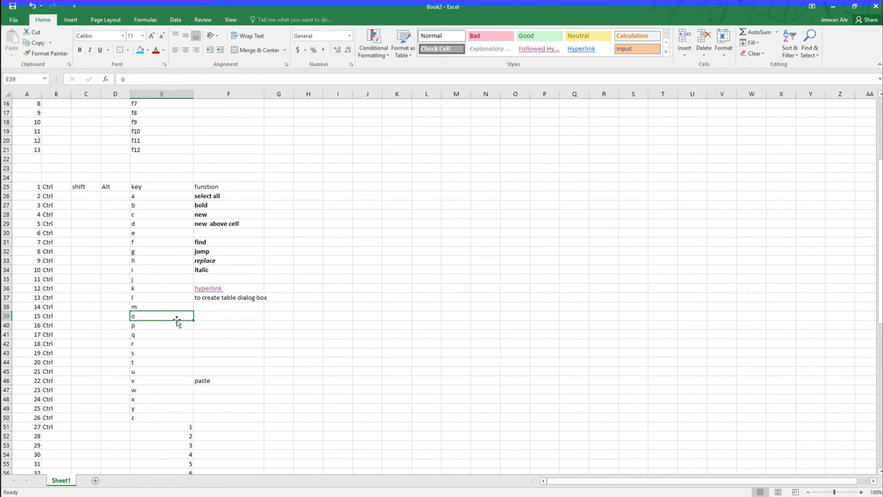
text(n)
click(215, 318)
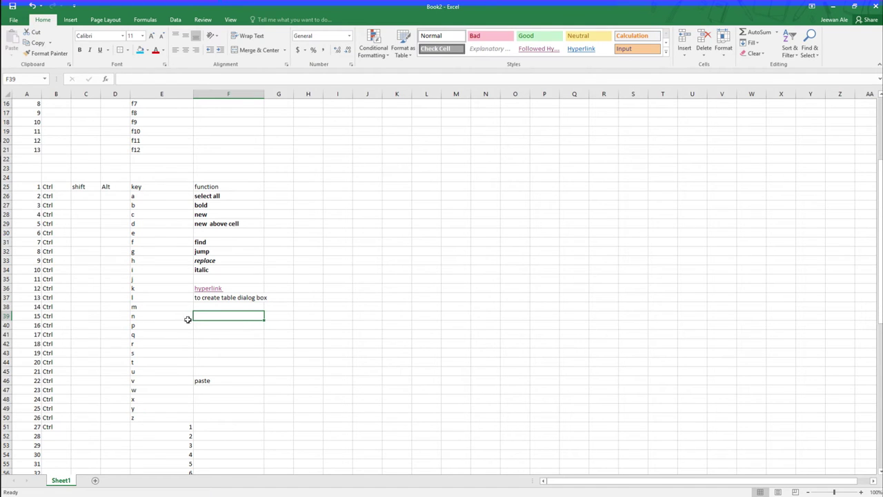
Step: Enter 'new sheet' as n's function and open blank workbook Book3 with Ctrl+N
text(new sheet)
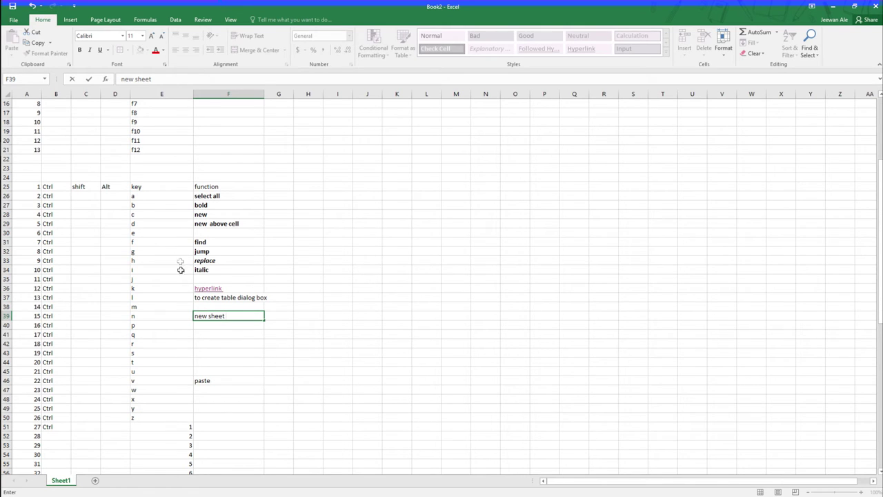
key(Return)
click(225, 316)
key(ctrl+n)
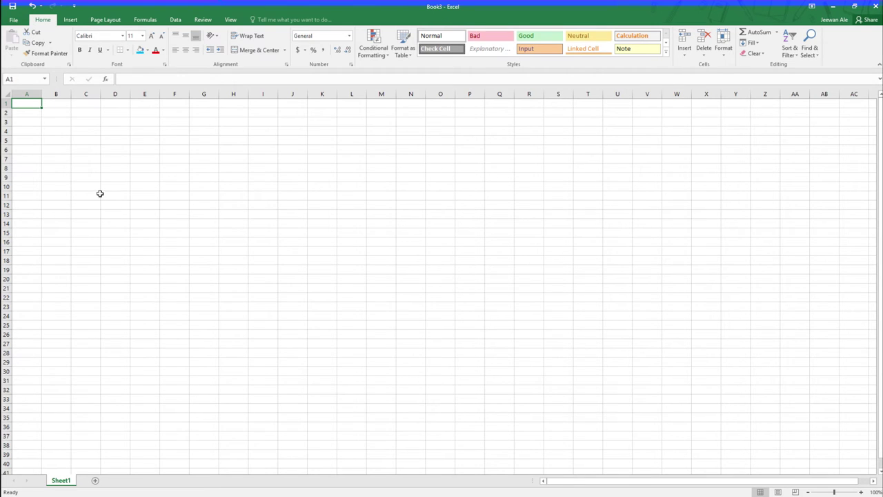
Step: Close Book3, change E40's key to o, and enter 'open save files' as its function
click(874, 6)
click(209, 323)
click(147, 326)
text(o)
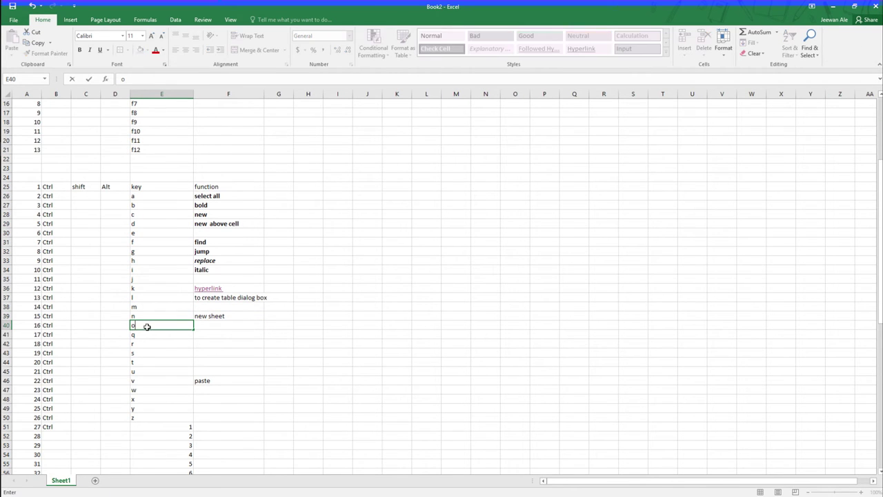
click(206, 325)
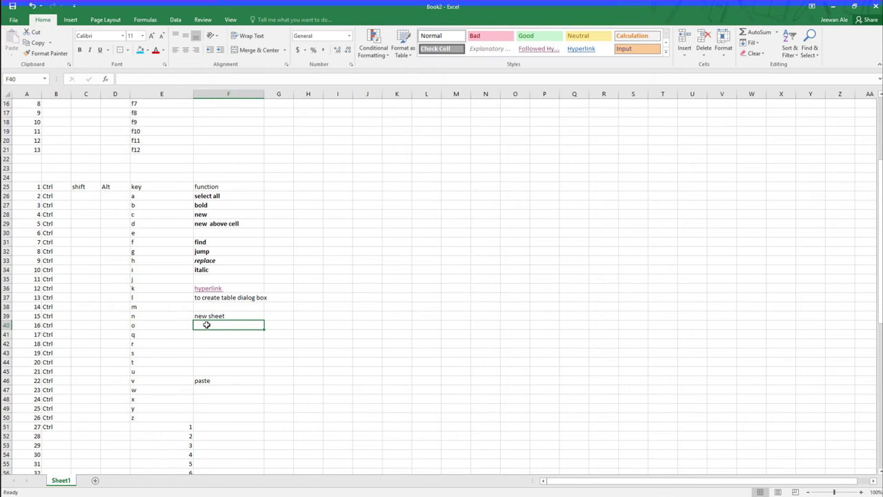
text(open save files)
key(Return)
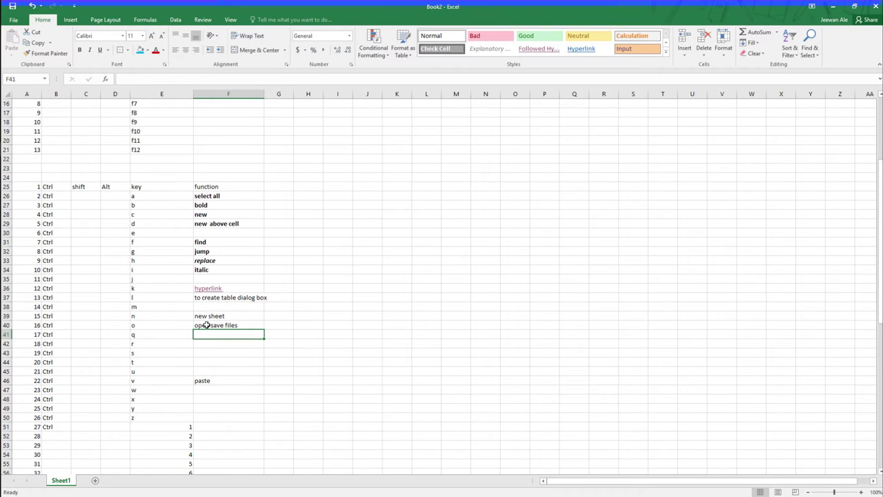
Step: Open Book1.xlsx from Documents via Ctrl+O and Browse, then return to Book2
key(ctrl+o)
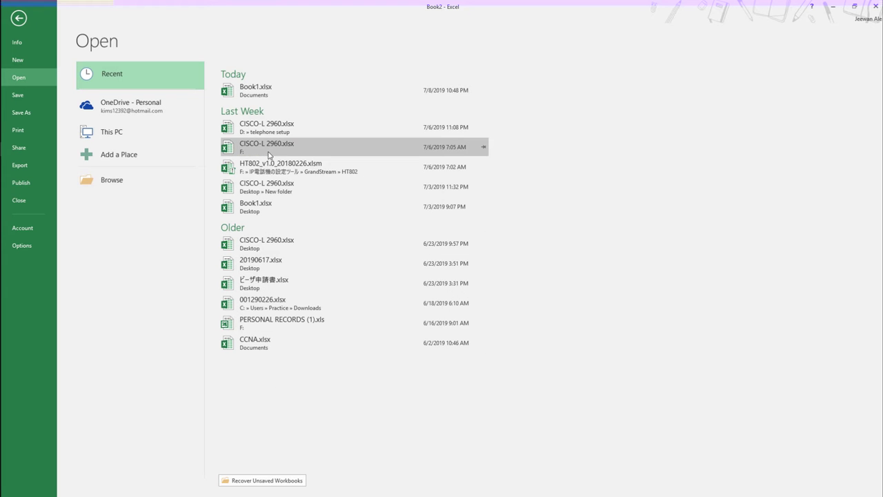
click(291, 240)
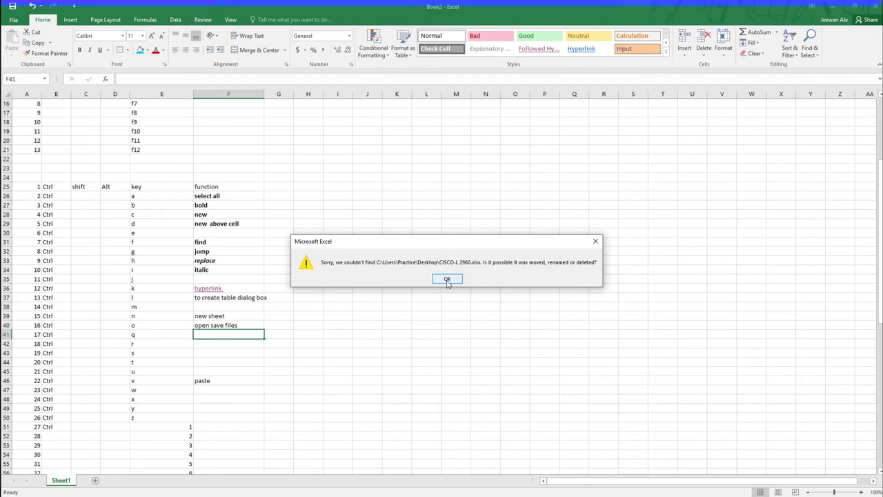
click(448, 280)
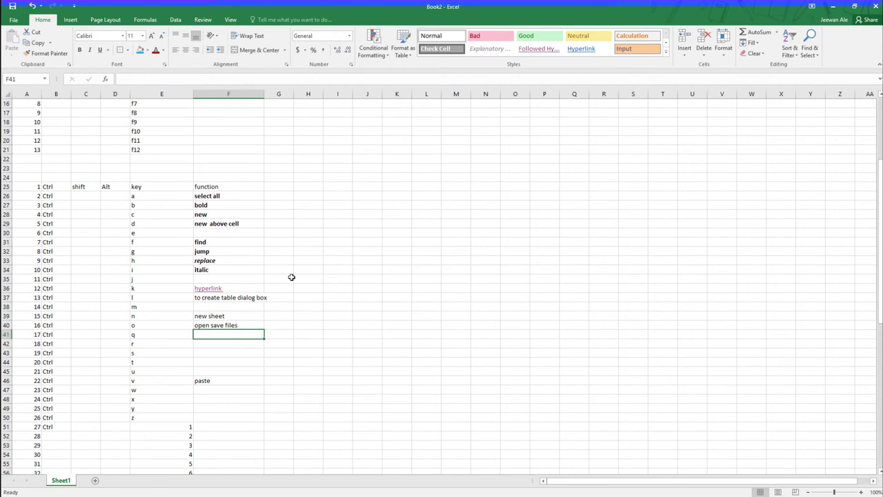
key(ctrl+o)
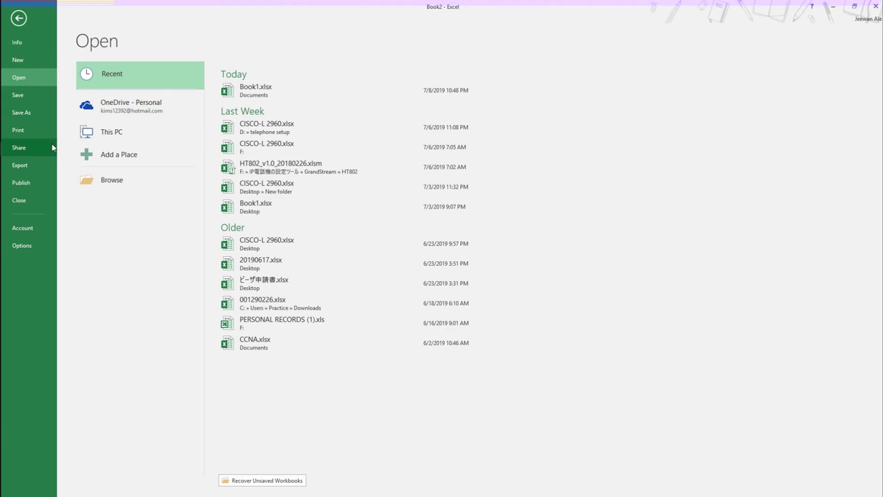
click(121, 181)
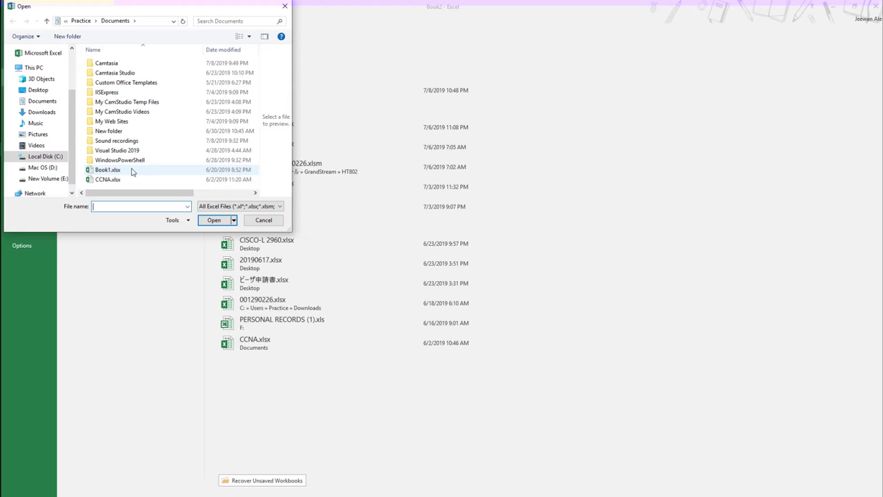
click(132, 171)
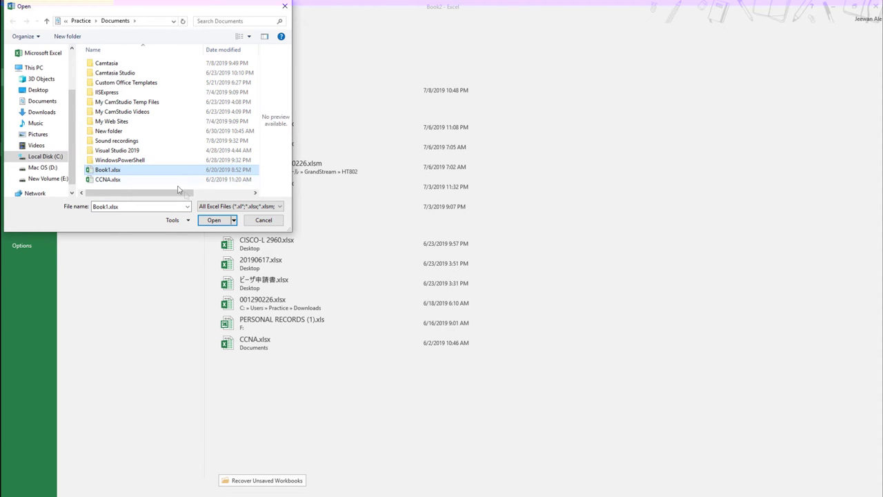
click(214, 220)
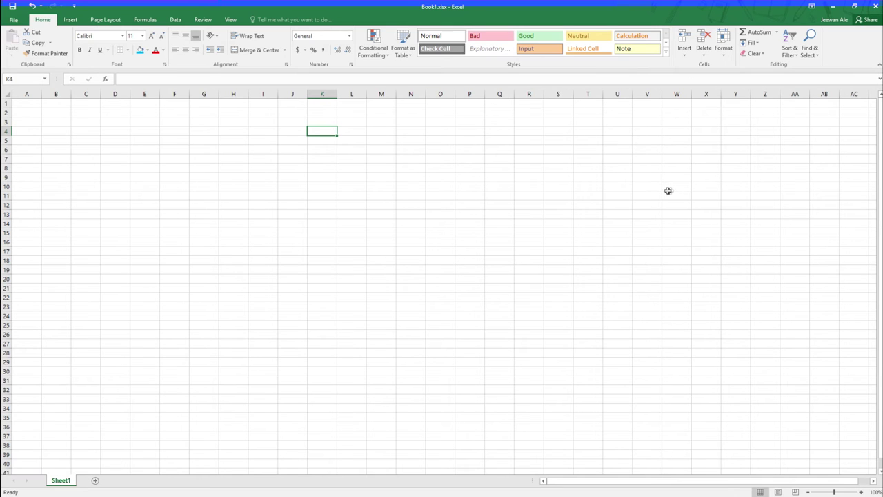
click(875, 6)
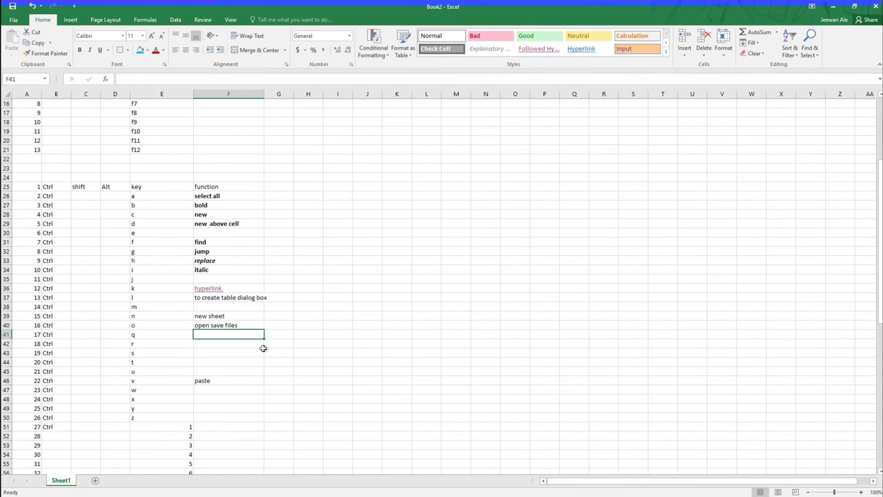
Step: Change row 41's key letter to p
click(145, 337)
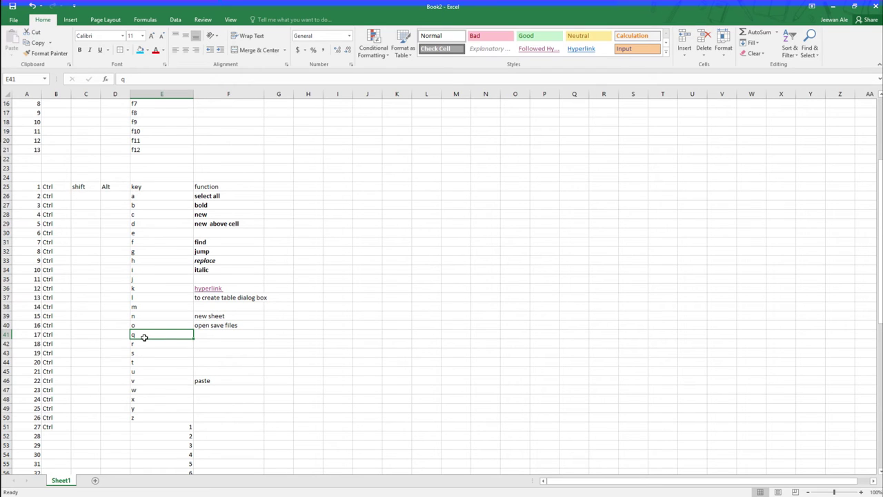
text(p)
click(205, 334)
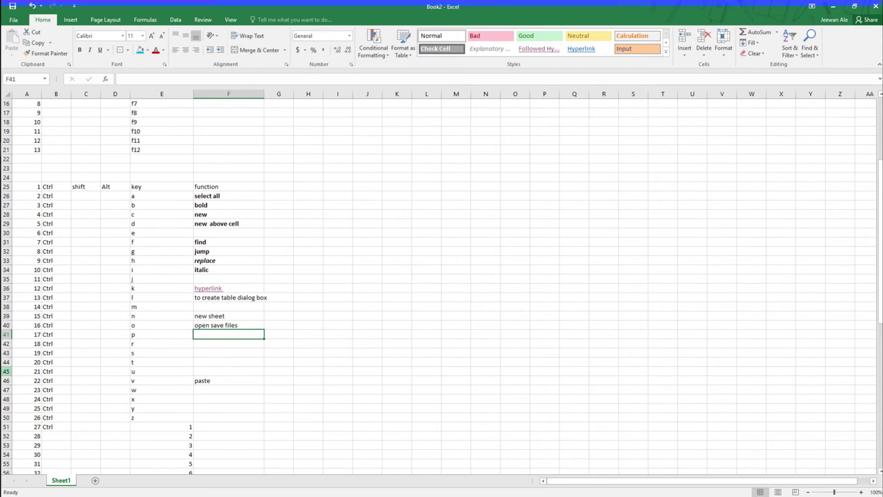
scroll(7, 371, down, 1)
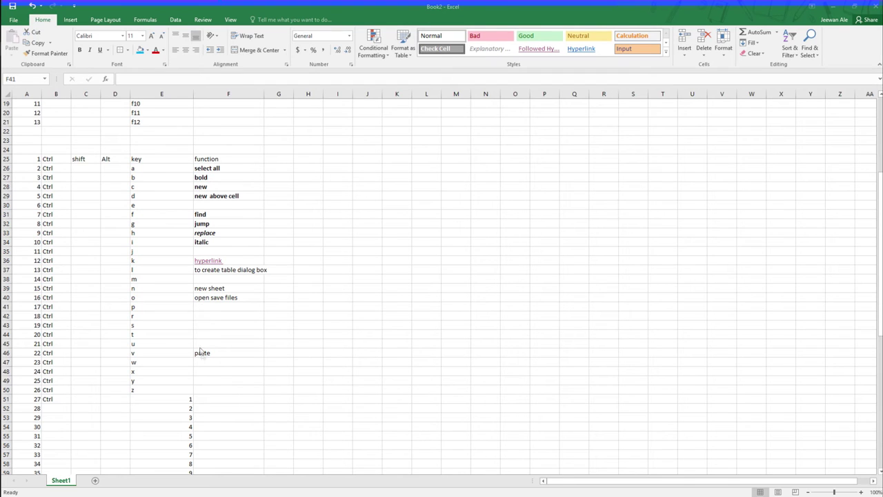
Step: Enter 'print' as p's function and show the sheet's print preview with Ctrl+P
click(209, 311)
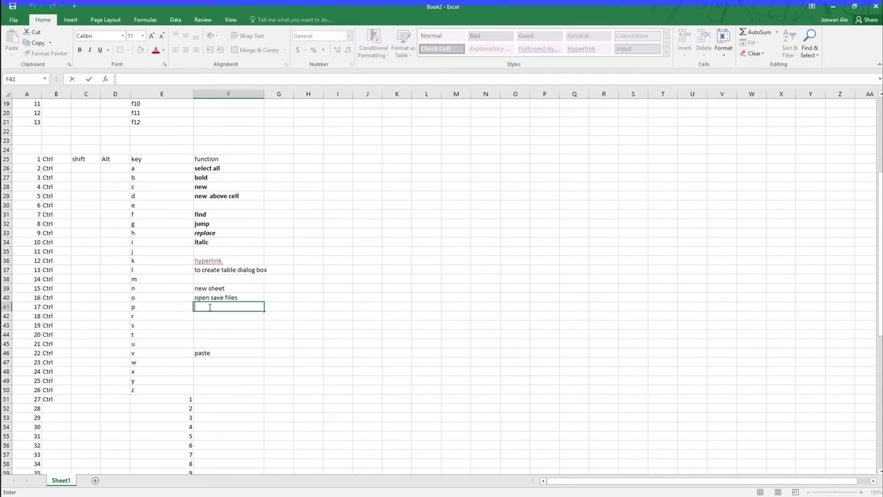
text(print)
key(Return)
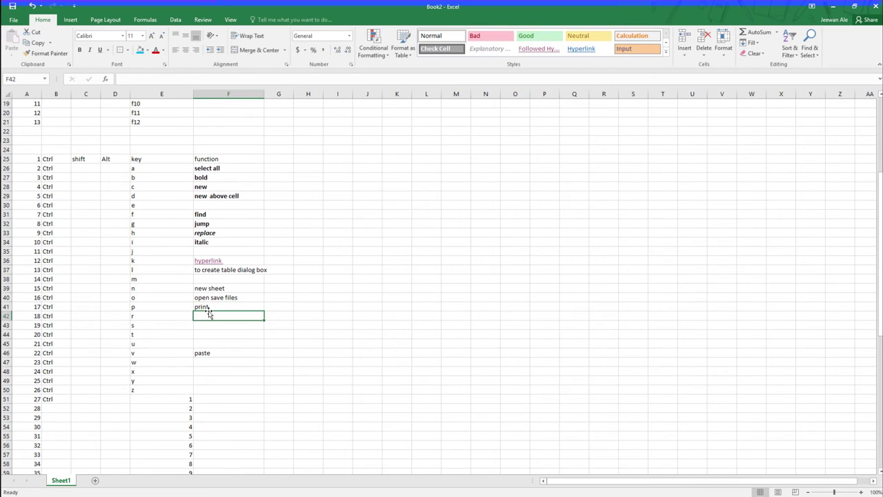
key(ctrl+p)
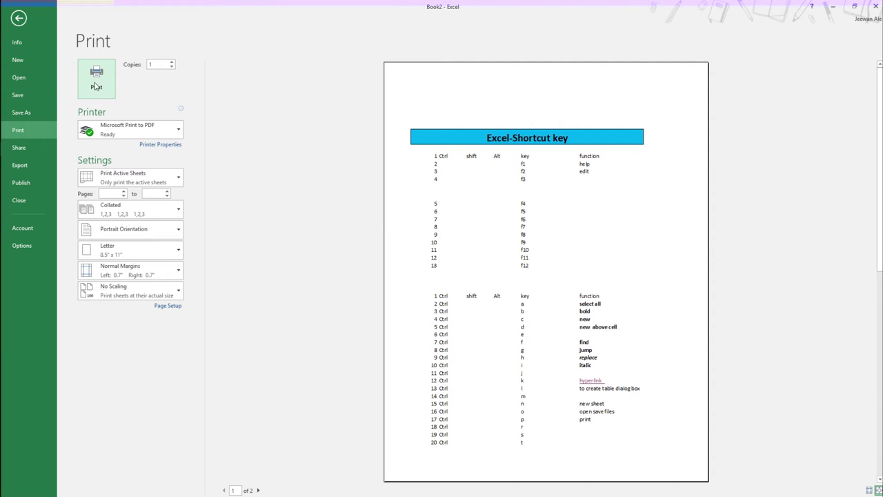
Step: Leave the print preview, set E42 to q, and open Quick Analysis on the whole table
click(20, 19)
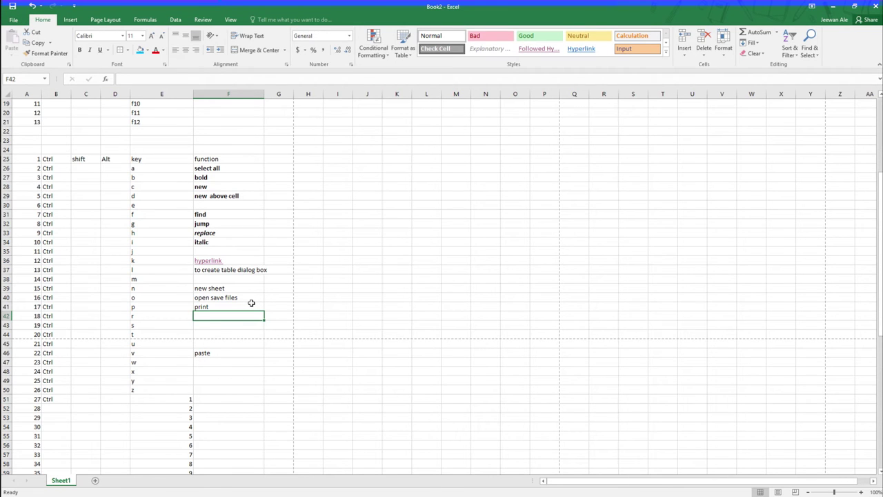
click(148, 317)
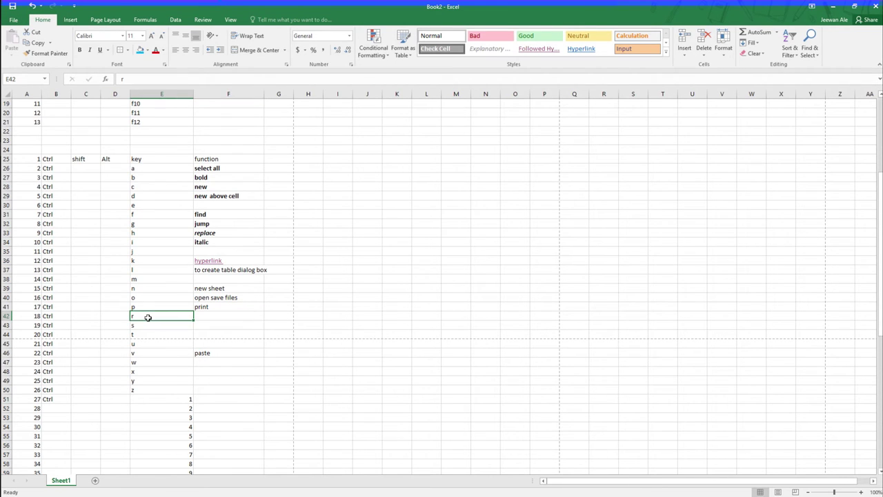
text(q)
click(215, 316)
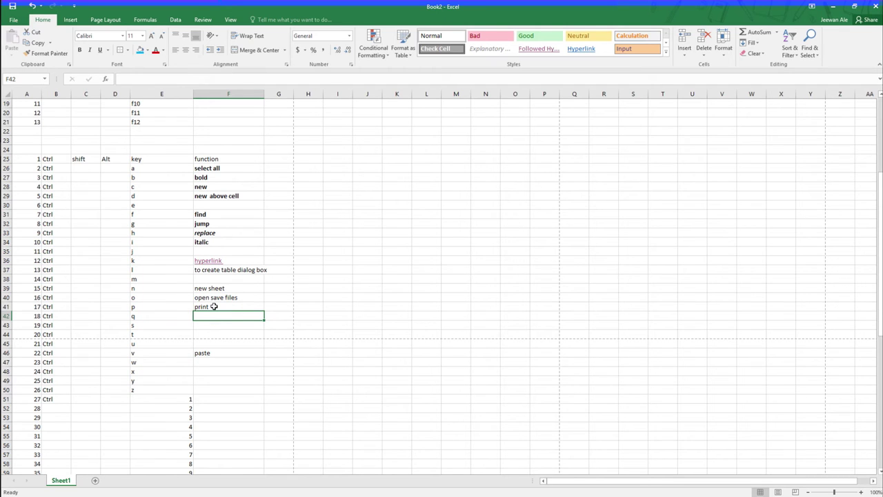
key(ctrl+a)
key(ctrl+q)
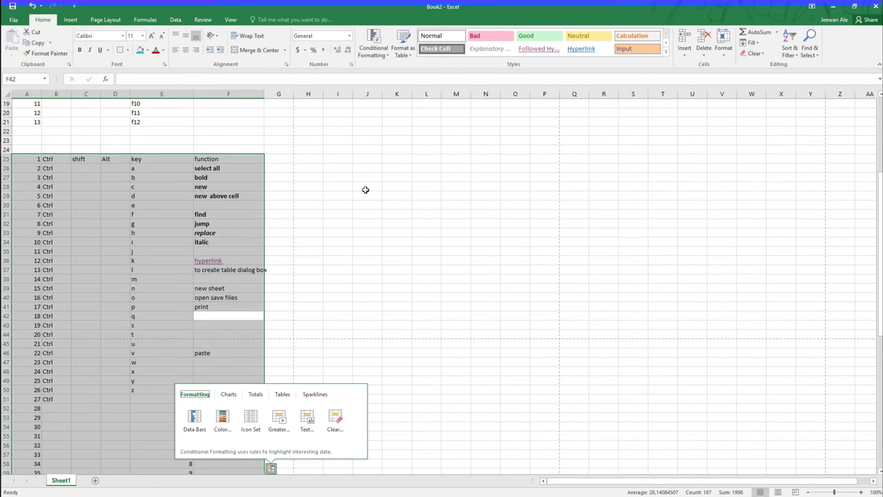
Step: Close Quick Analysis and set row 43's key letter to r
click(303, 290)
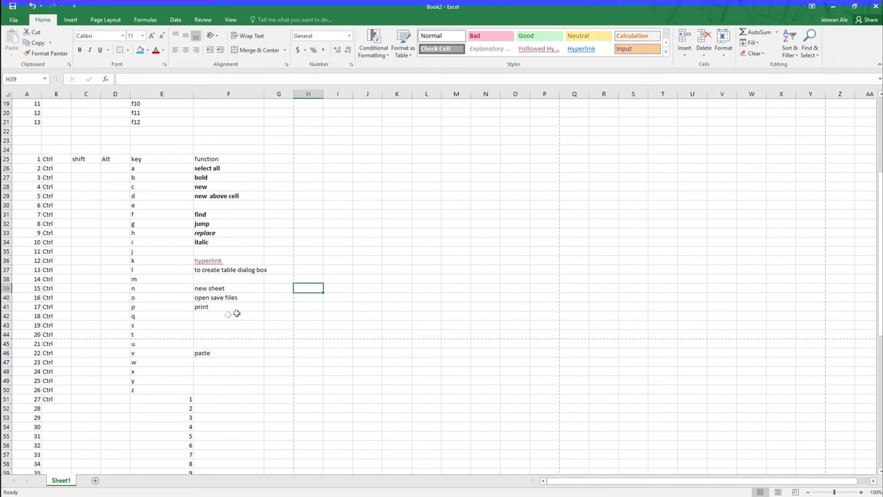
click(140, 317)
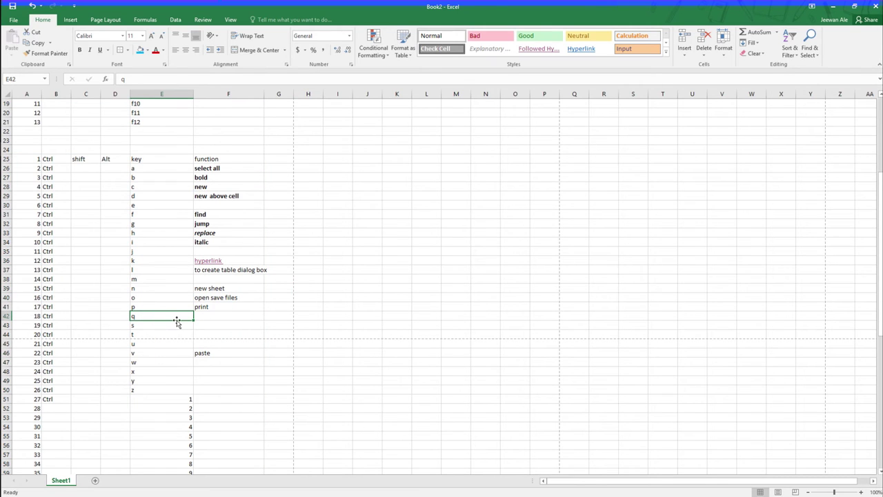
click(163, 328)
text(r)
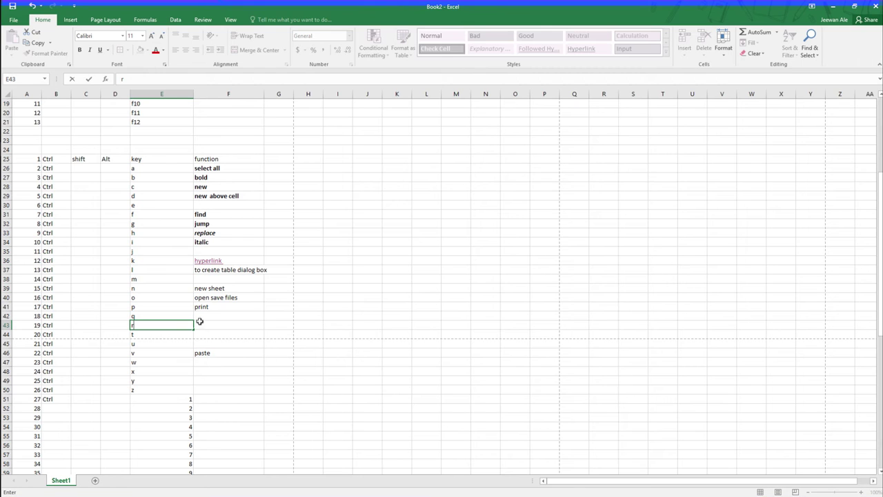
click(225, 317)
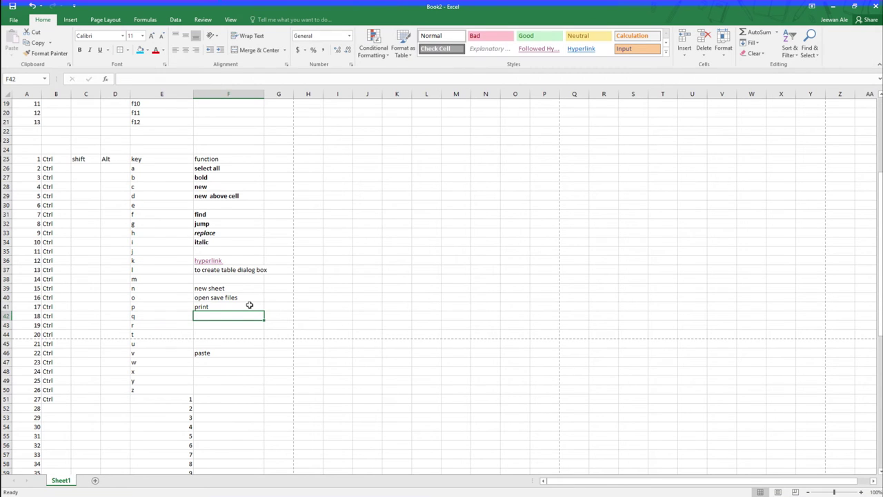
Step: Enter 'deviding different parts' as the q row's function in F42
text(dev)
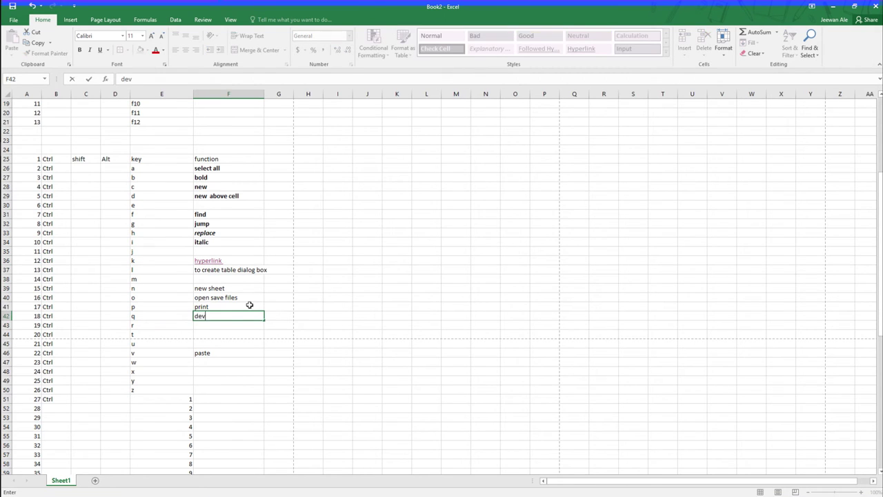
text(idit)
key(BackSpace)
key(BackSpace)
key(BackSpace)
key(BackSpace)
key(BackSpace)
key(BackSpace)
text(deviding )
text(differe)
key(BackSpace)
text(nt pra)
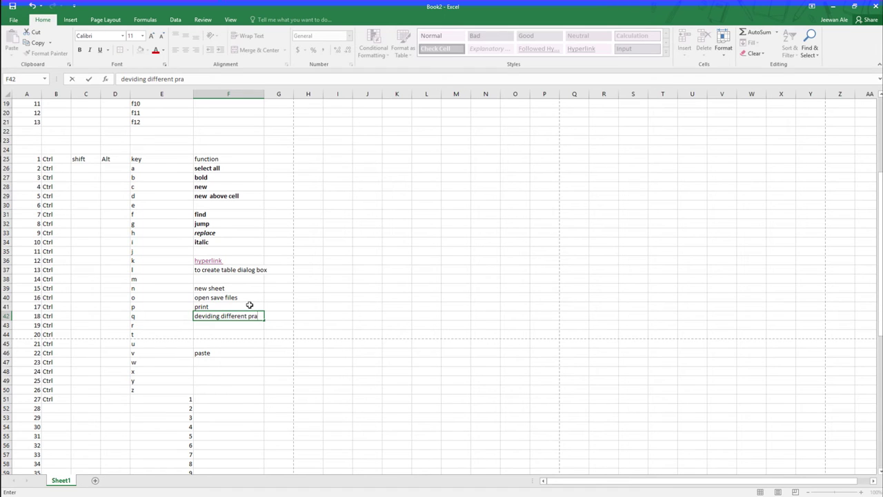
key(BackSpace)
key(BackSpace)
text(arts)
click(181, 326)
click(219, 322)
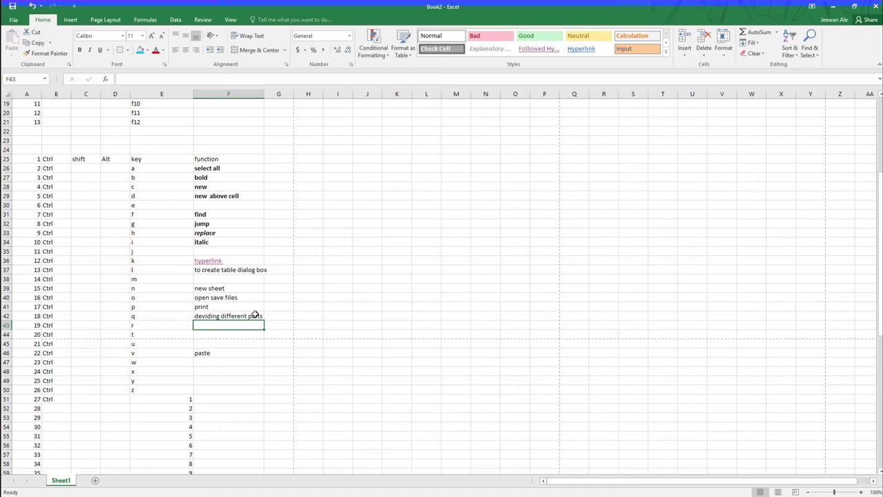
Step: Overwrite F42's 'deviding different parts' with just 'q'
click(235, 316)
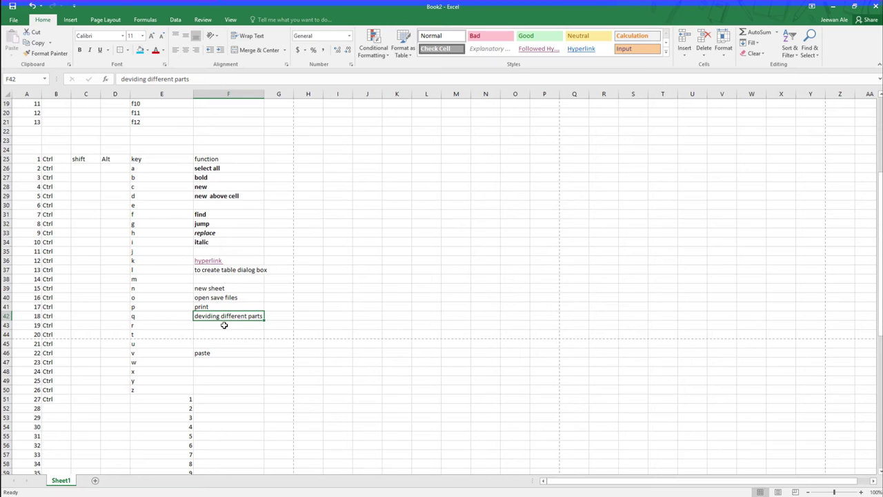
text(q)
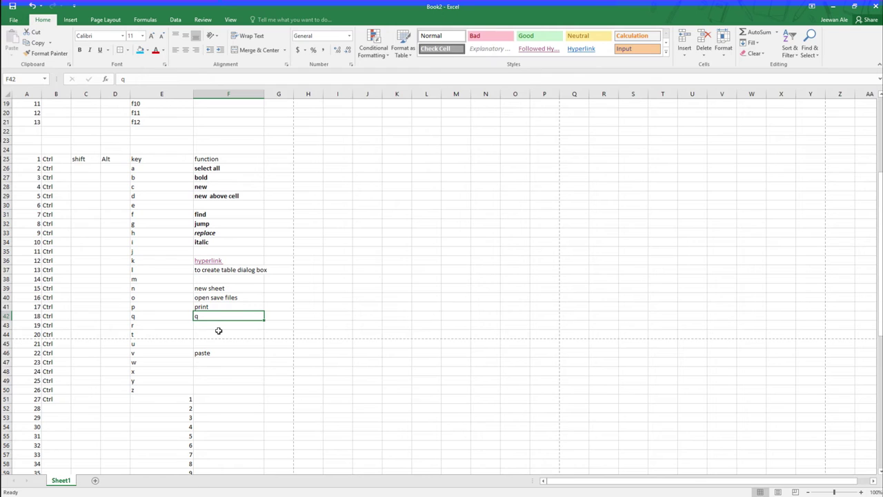
key(BackSpace)
click(219, 332)
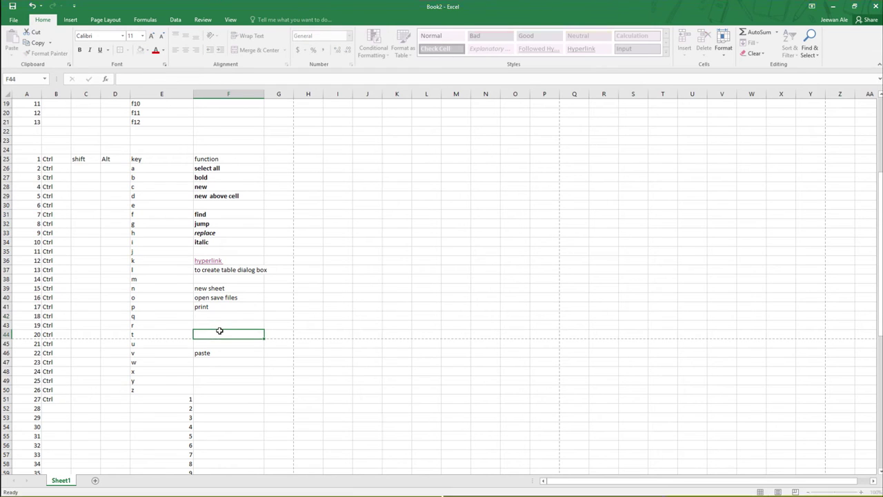
key(ctrl+z)
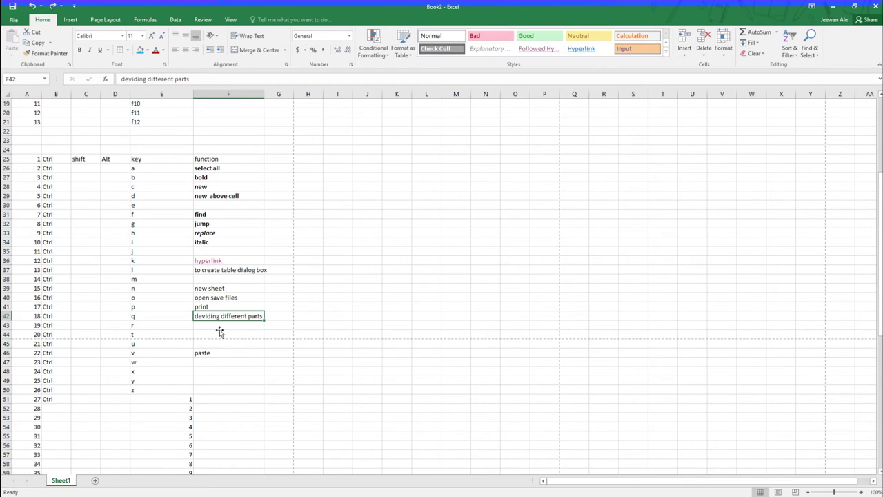
text(q)
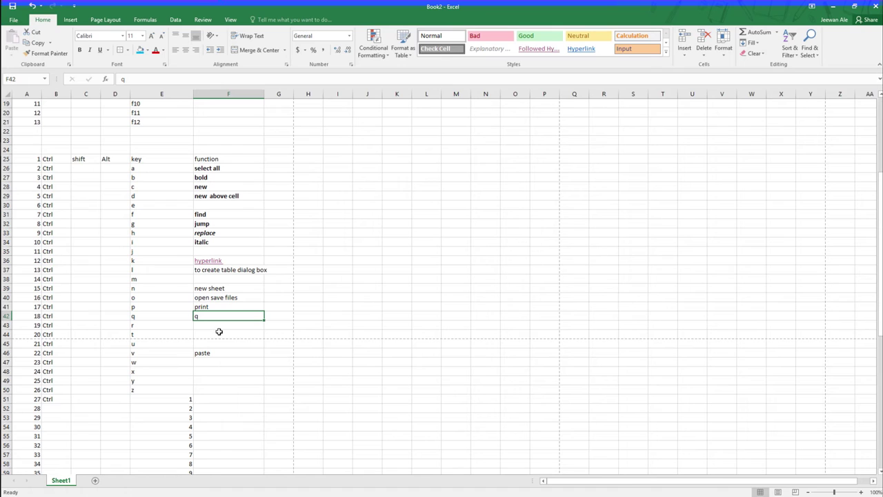
click(316, 318)
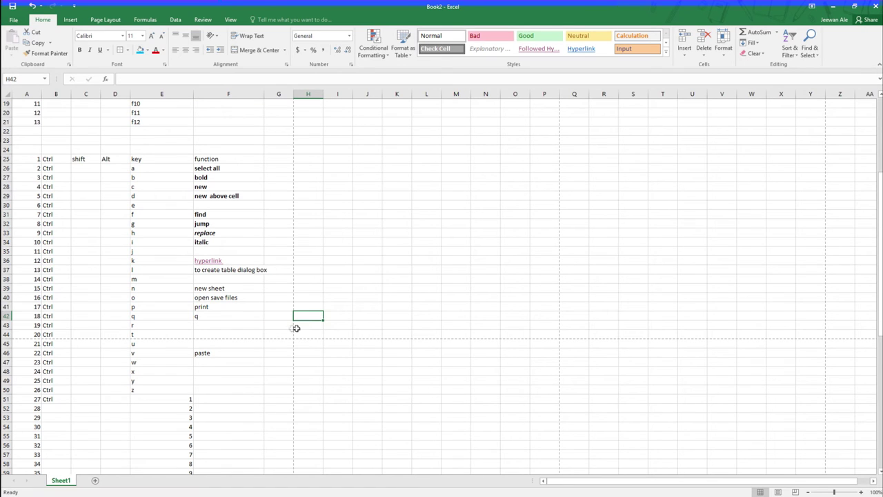
click(237, 328)
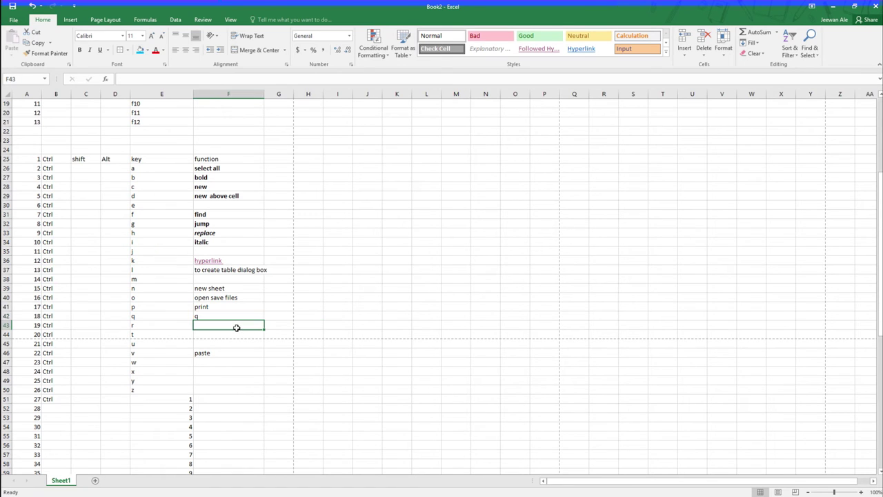
click(326, 326)
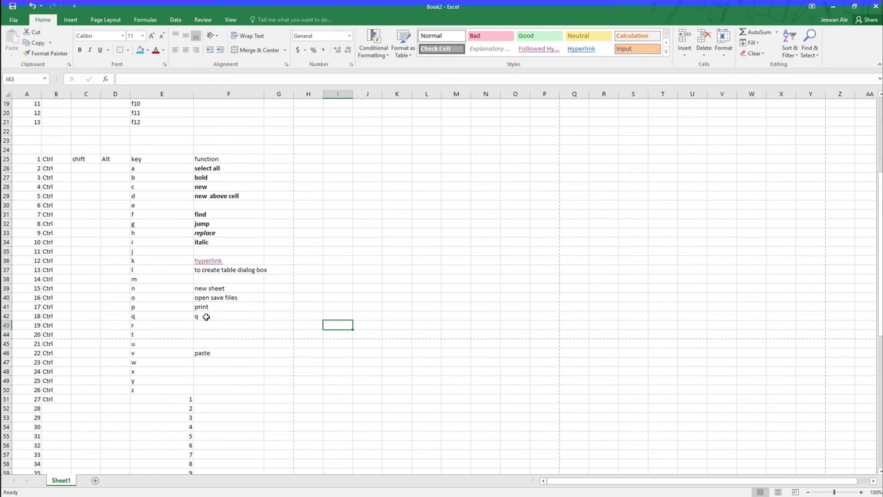
Step: Correct row 44's key letter to s
click(142, 335)
text(s)
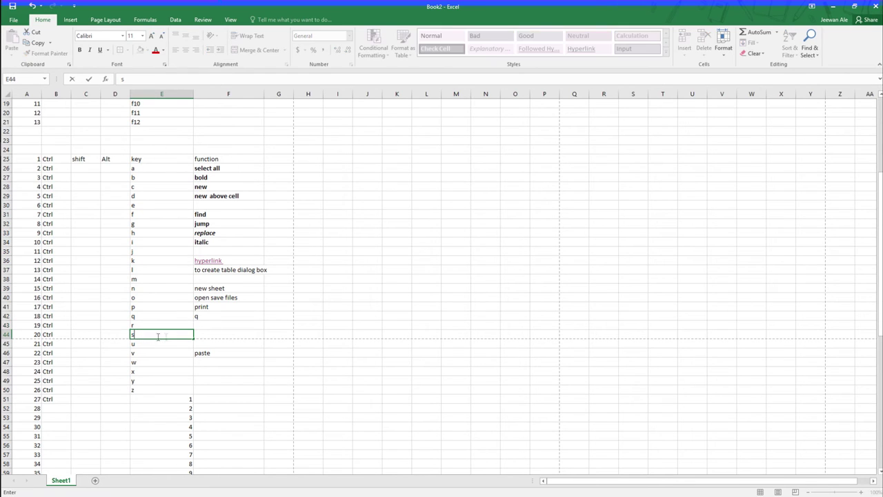
click(202, 335)
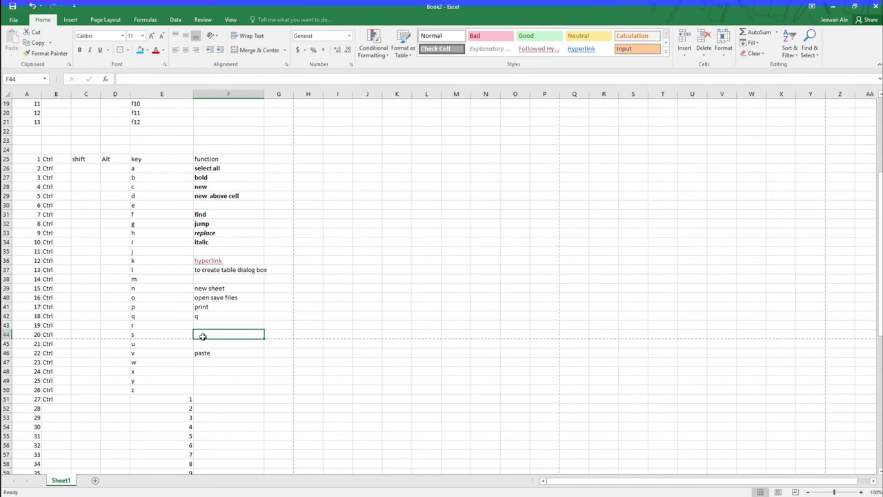
Step: Save the workbook to the Desktop as Book2.xlsx
key(ctrl+s)
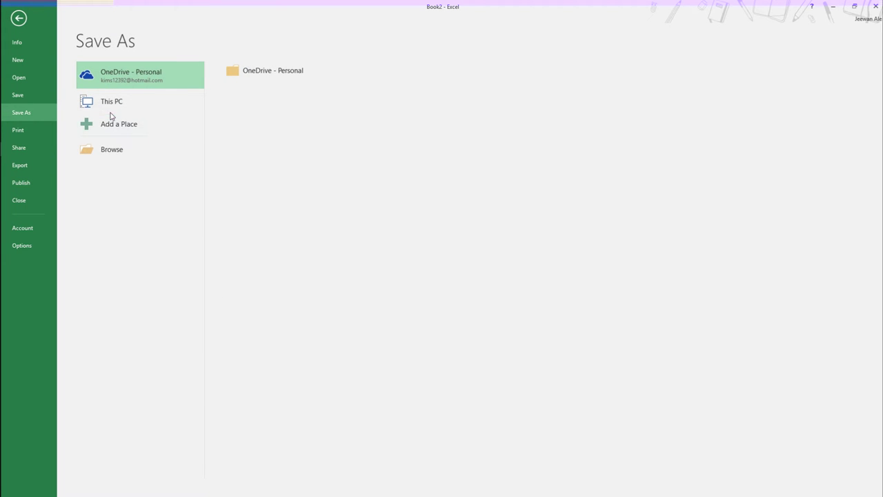
click(111, 150)
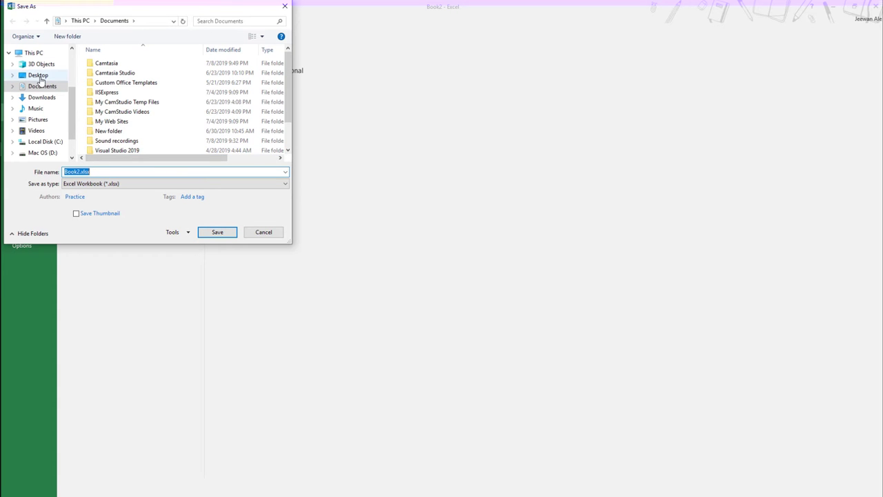
click(38, 75)
click(115, 171)
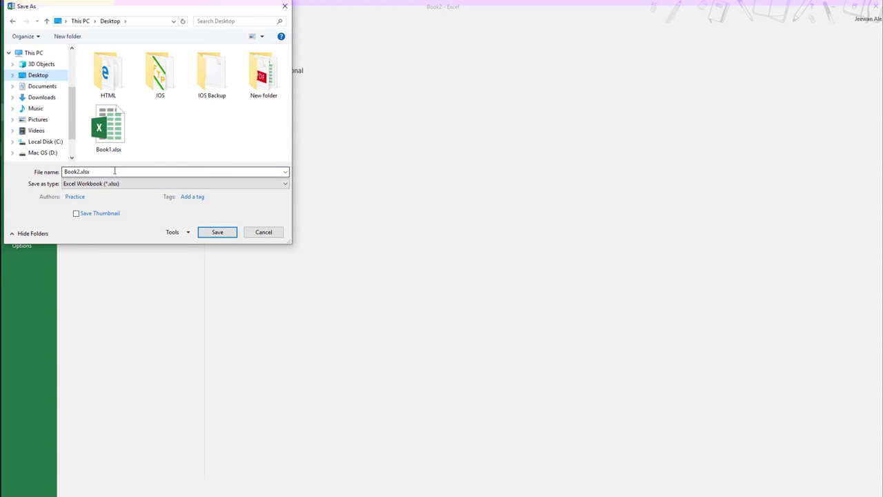
click(225, 237)
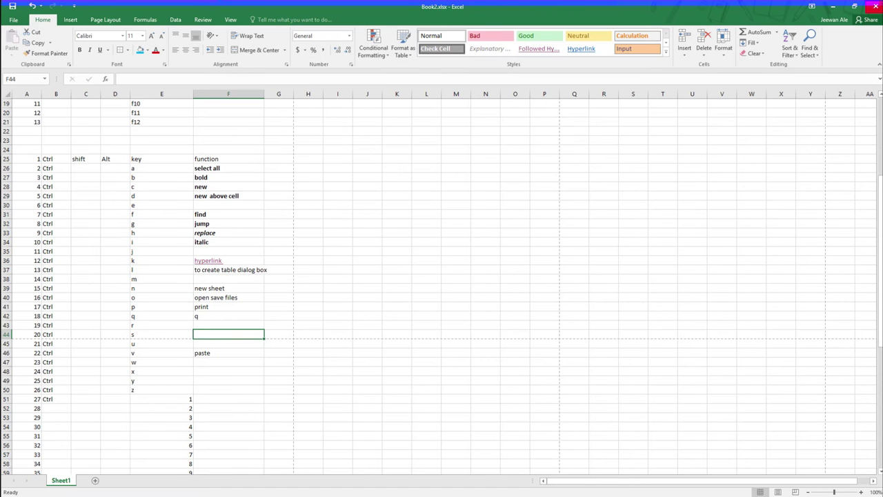
Step: Drag the saved Book2.xlsx desktop icon into the left column, then restore the Excel workbook
click(843, 5)
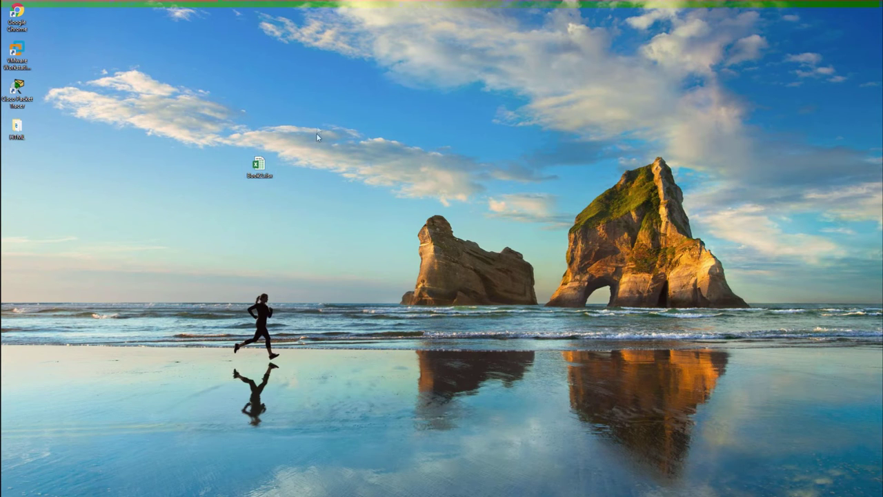
mouse_move(258, 165)
mouse_down()
mouse_move(21, 199)
mouse_move(52, 180)
mouse_up()
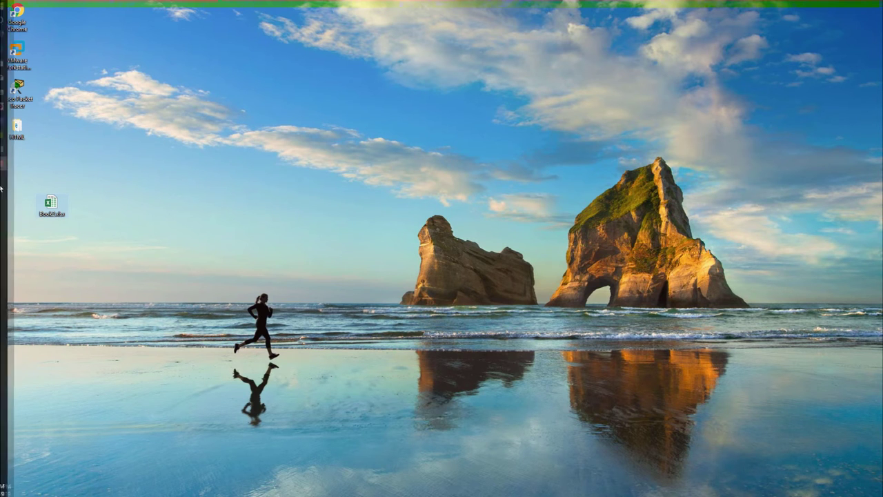
click(21, 150)
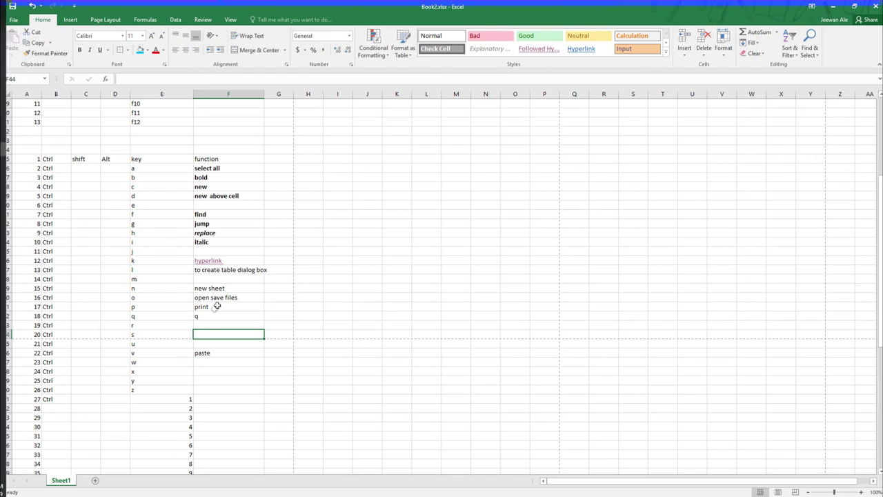
Step: Enter 'save' as the Ctrl+S function in F44 and change E45's key from u to t
text(save)
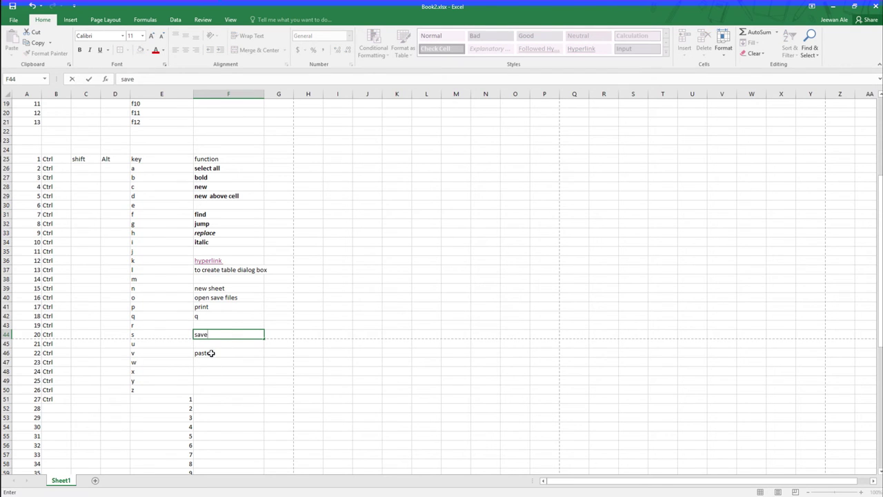
click(207, 347)
click(152, 347)
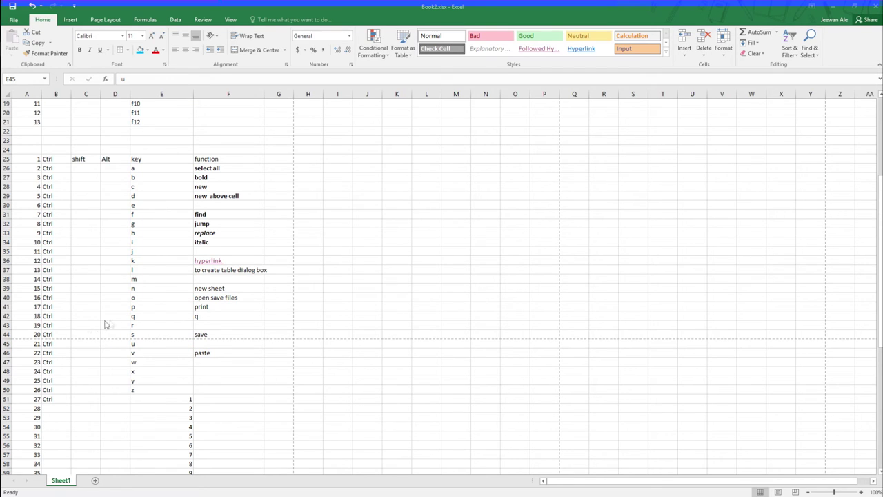
click(140, 346)
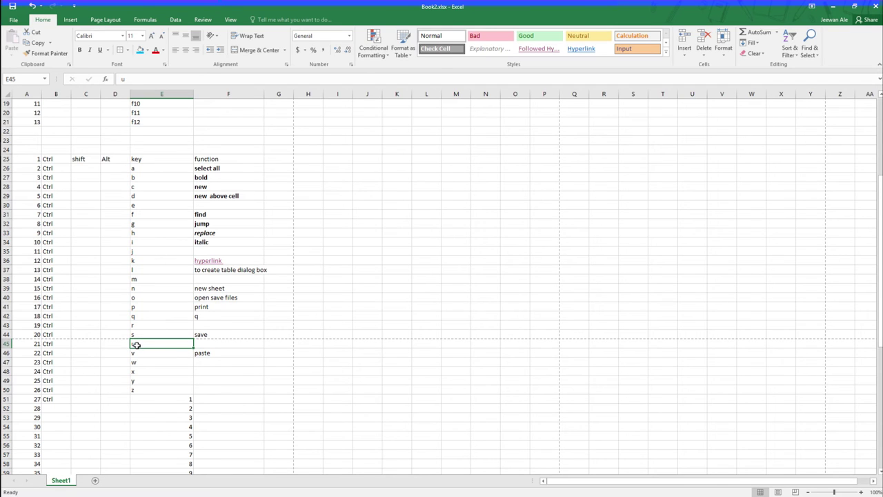
text(t)
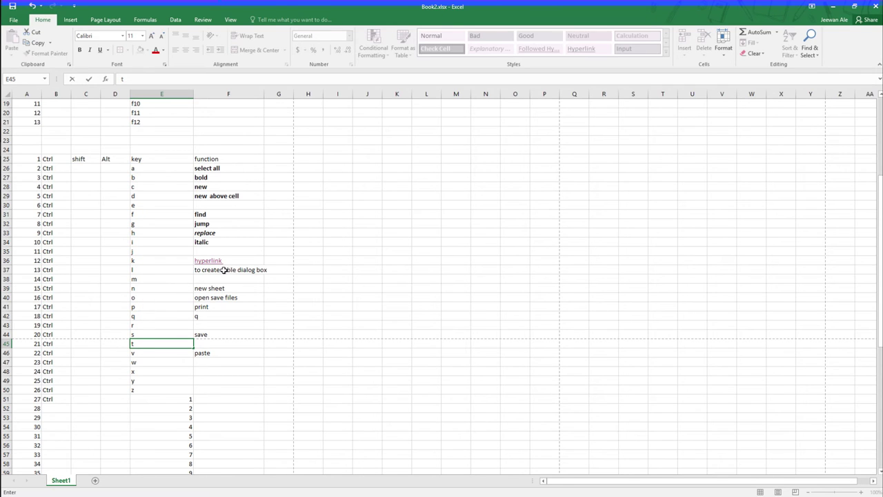
click(209, 343)
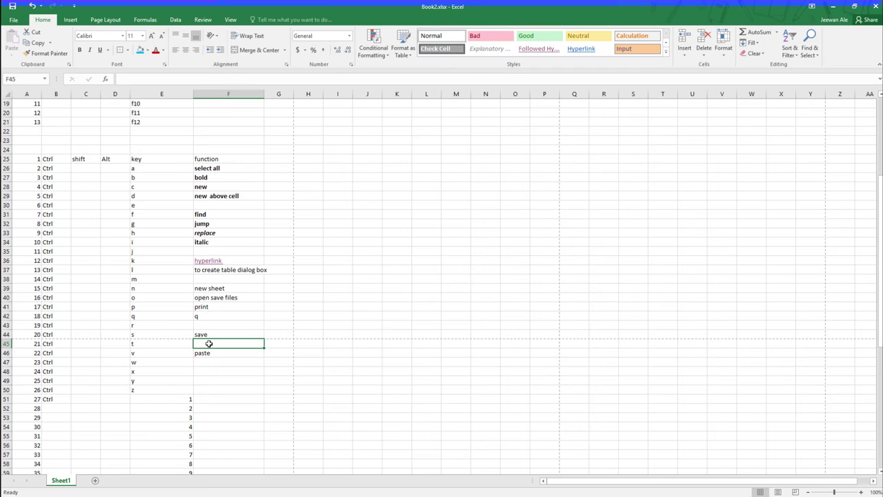
Step: Demo Ctrl+T table creation, undo it, and enter 'table dialogue box' in F45
key(ctrl+t)
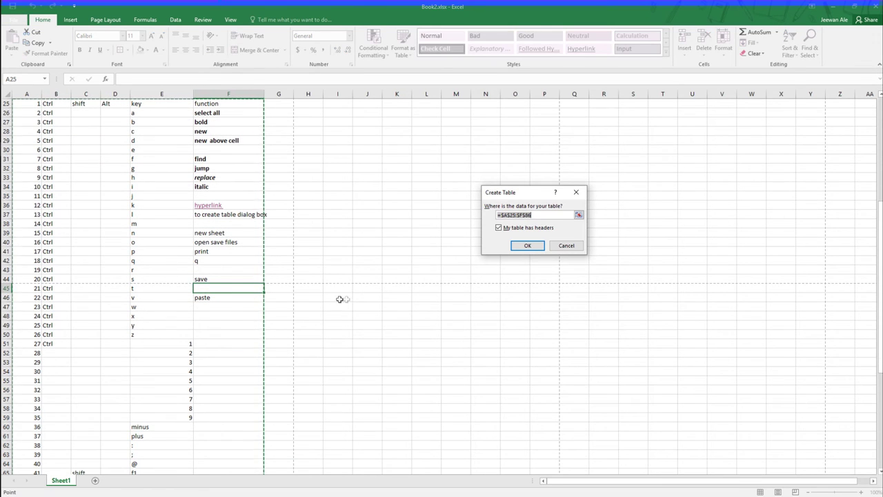
click(527, 246)
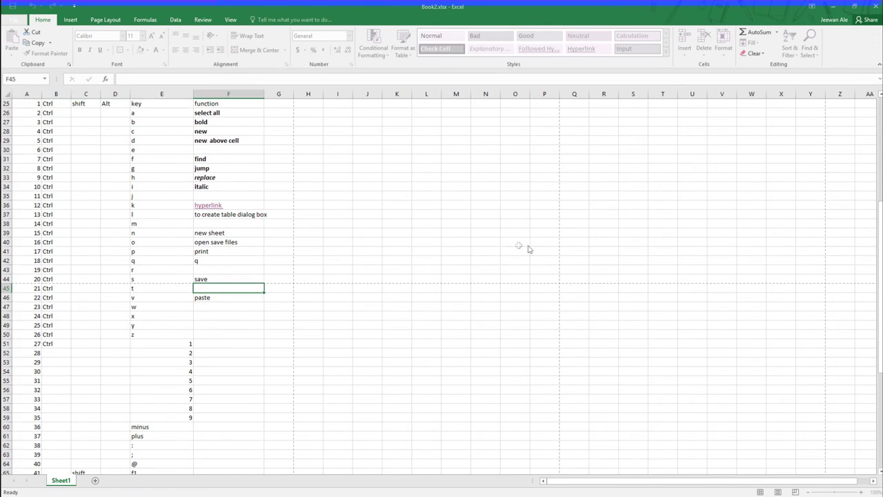
key(ctrl+z)
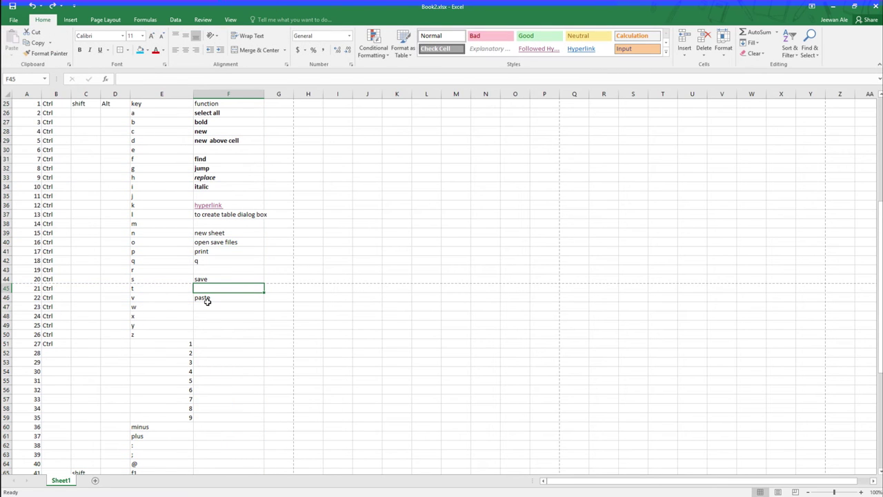
text(tab)
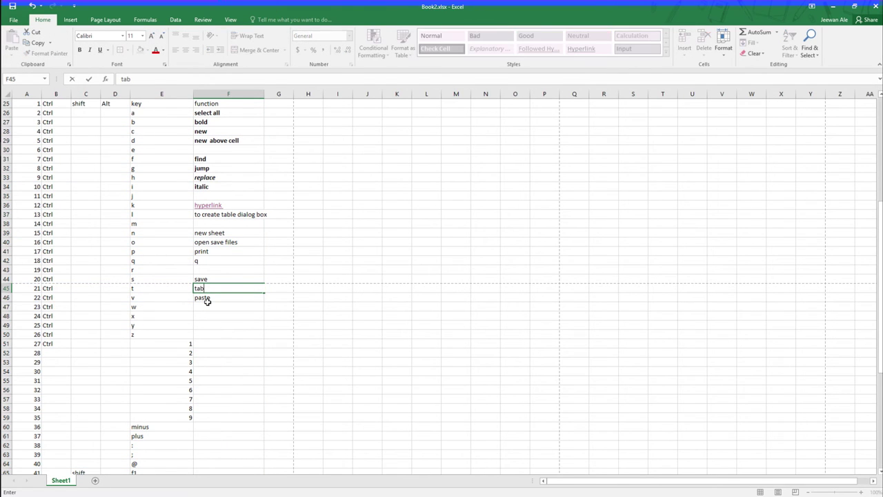
text(le dial)
text(ogue bo)
click(203, 298)
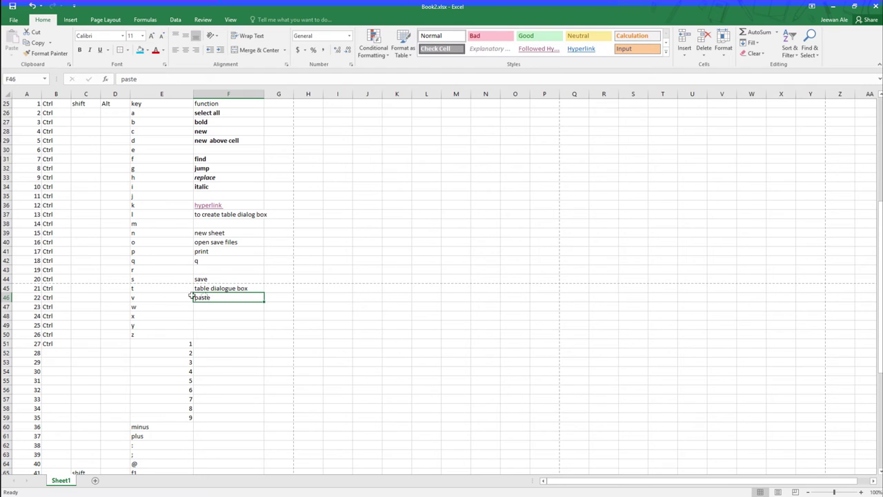
Step: Change E46's key from v to u and underline the 'paste' entry in F46
click(142, 300)
text(up down left right)
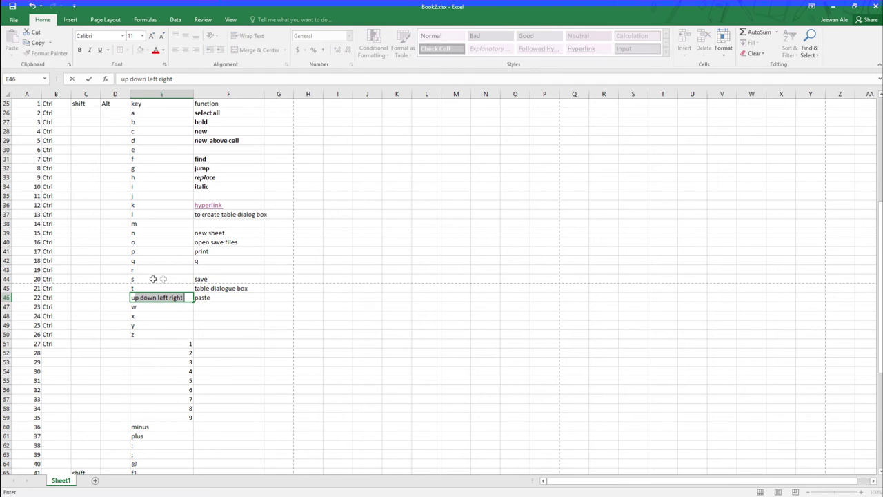
text(uu)
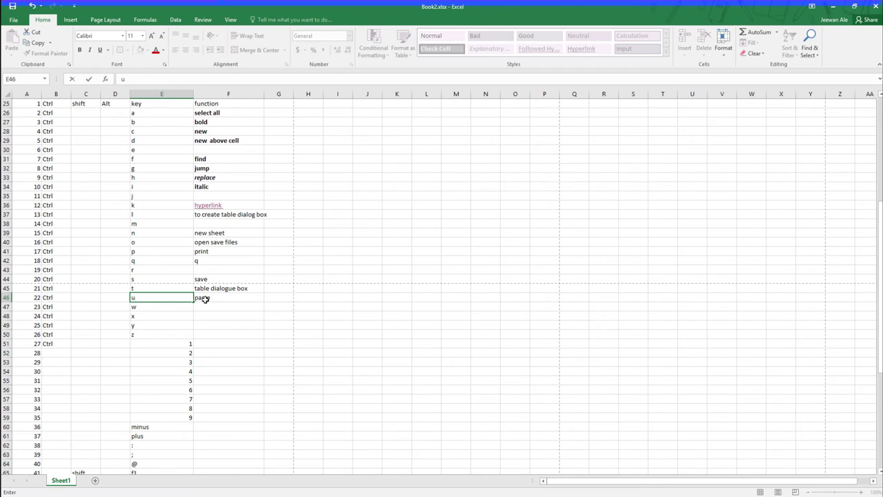
click(205, 299)
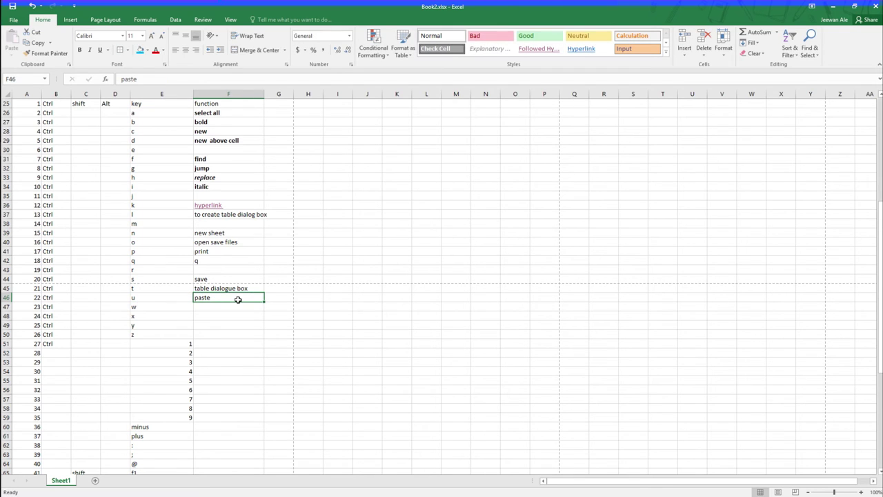
key(ctrl+u)
click(209, 305)
click(213, 331)
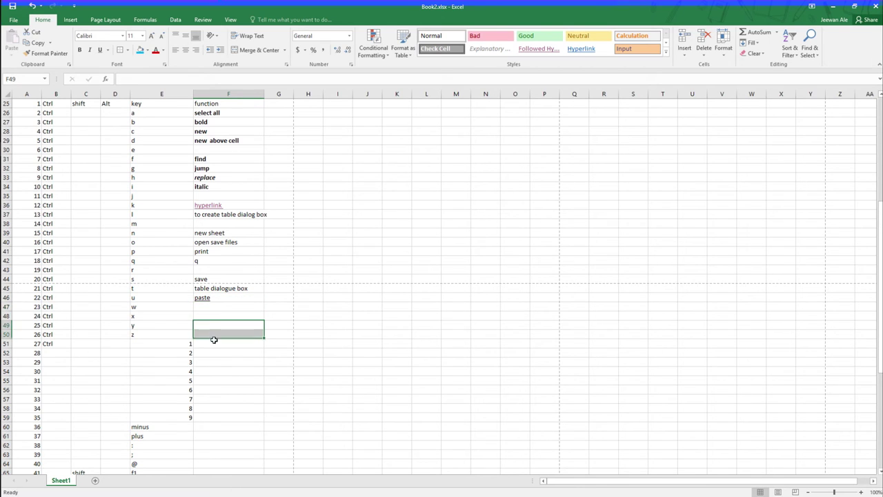
click(207, 298)
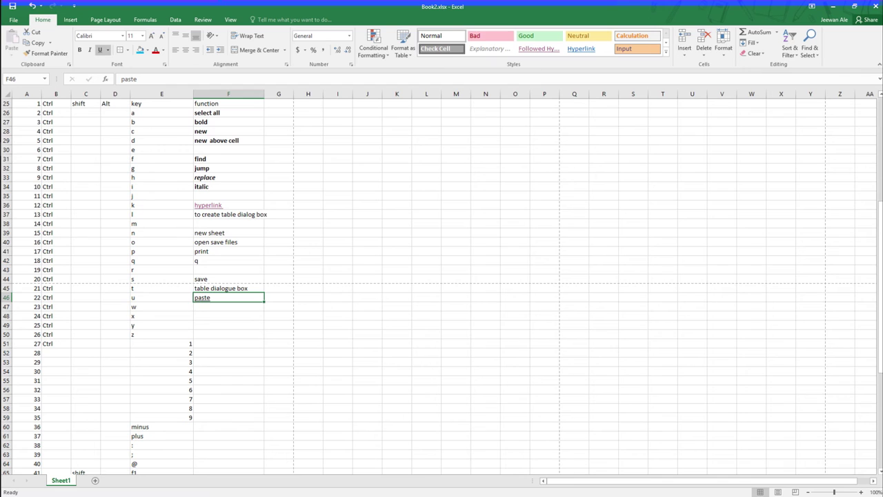
scroll(165, 311, down, 1)
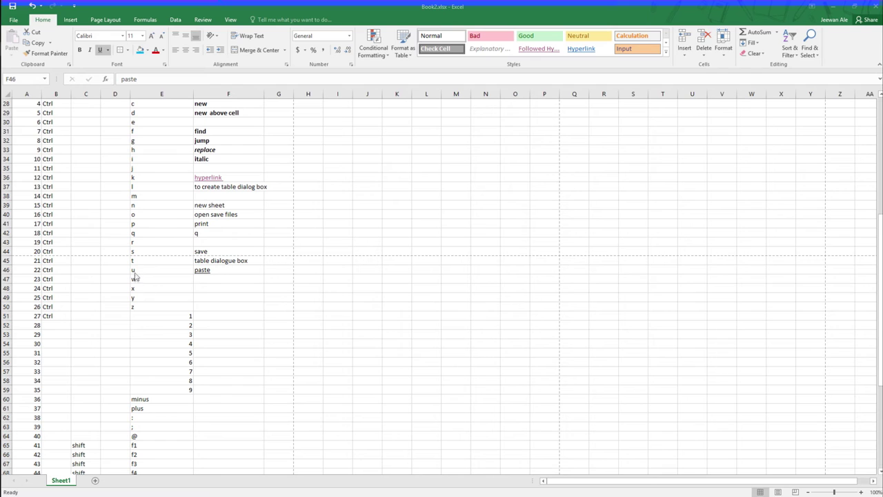
Step: Change E47's key from w to v
click(138, 280)
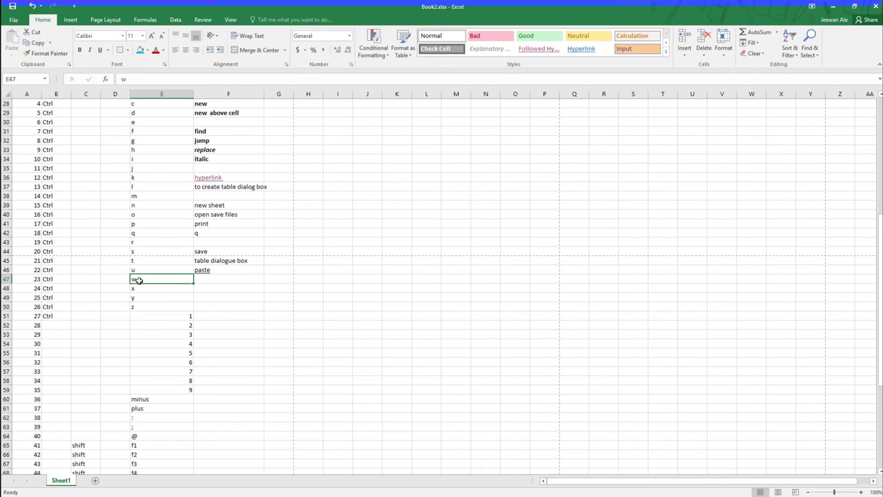
text(v)
click(198, 280)
Step: Copy the underlined 'paste' from F46 into F47 and clear the copy marquee
click(203, 271)
key(ctrl+c)
click(209, 280)
key(ctrl+v)
key(ctrl)
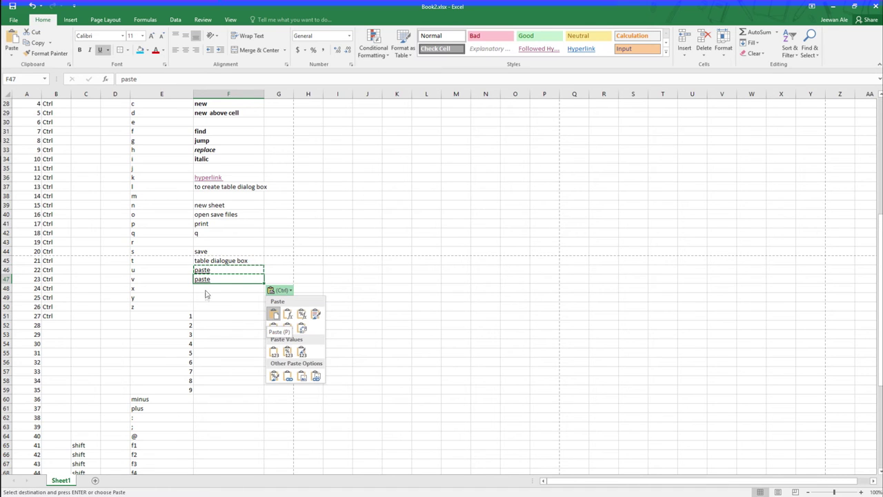
key(Escape)
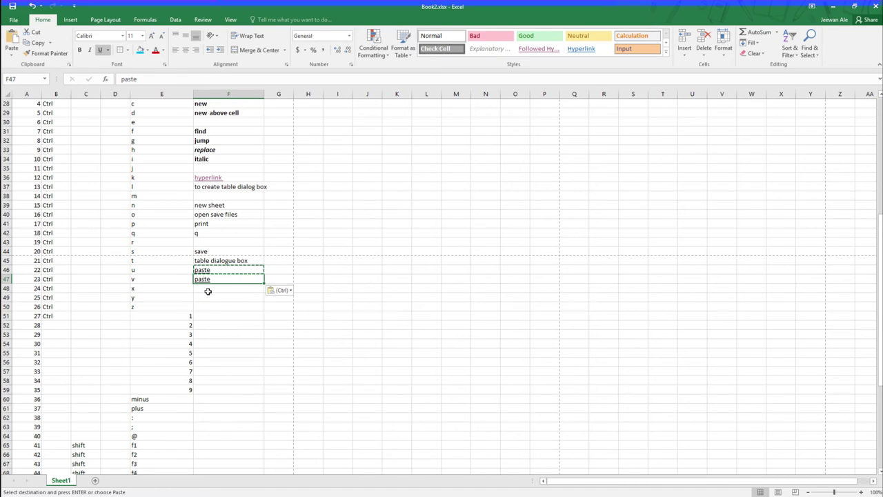
key(ctrl)
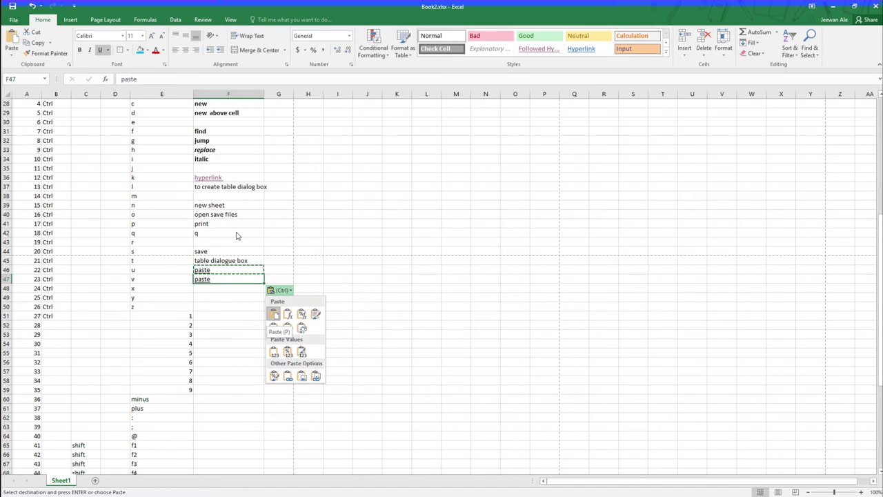
key(Escape)
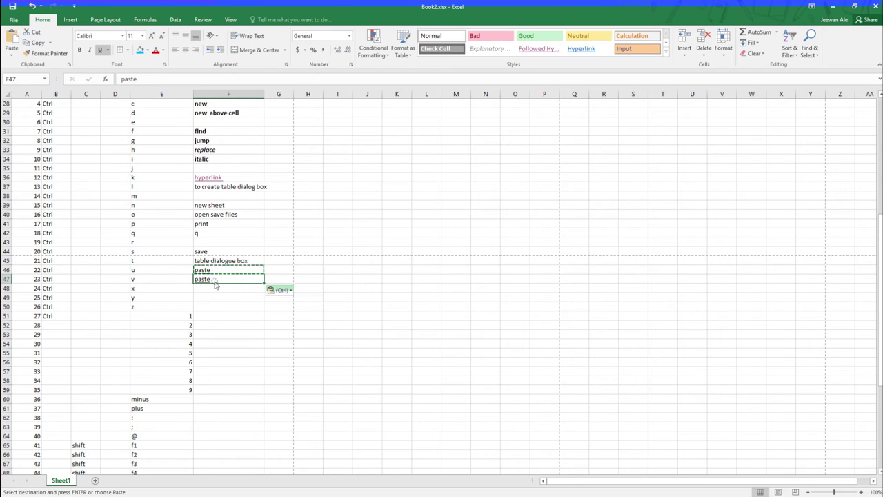
click(274, 270)
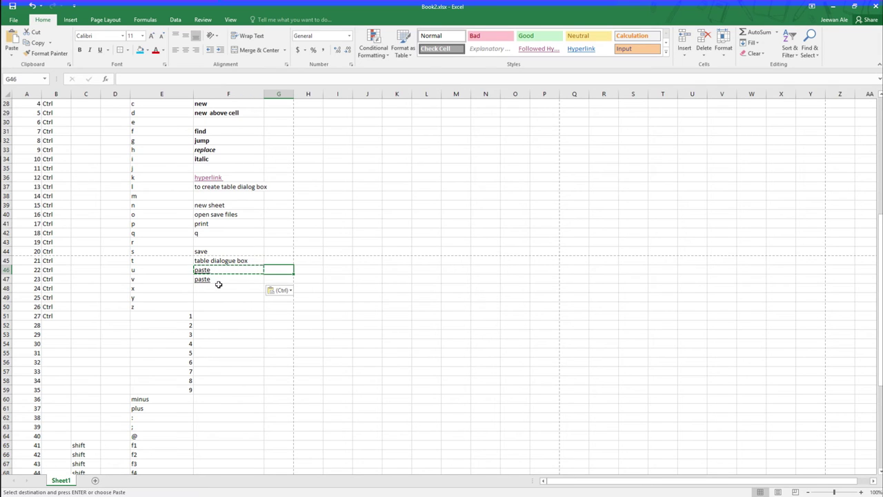
key(Escape)
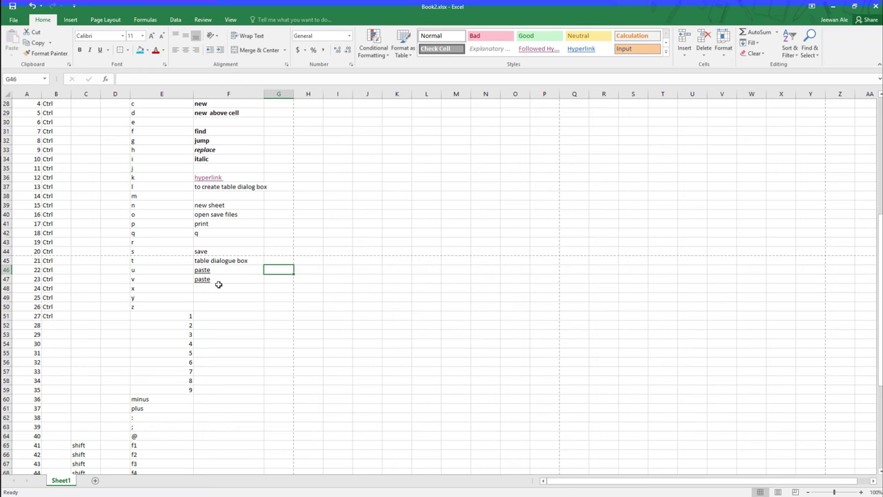
Step: Replace x with w as E48's key, then select the function entries F45:F47
scroll(238, 175, up, 1)
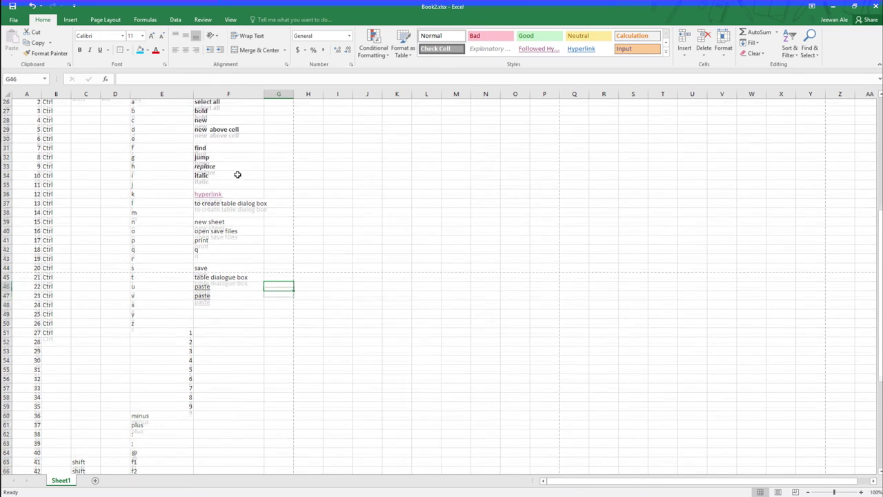
scroll(238, 175, up, 1)
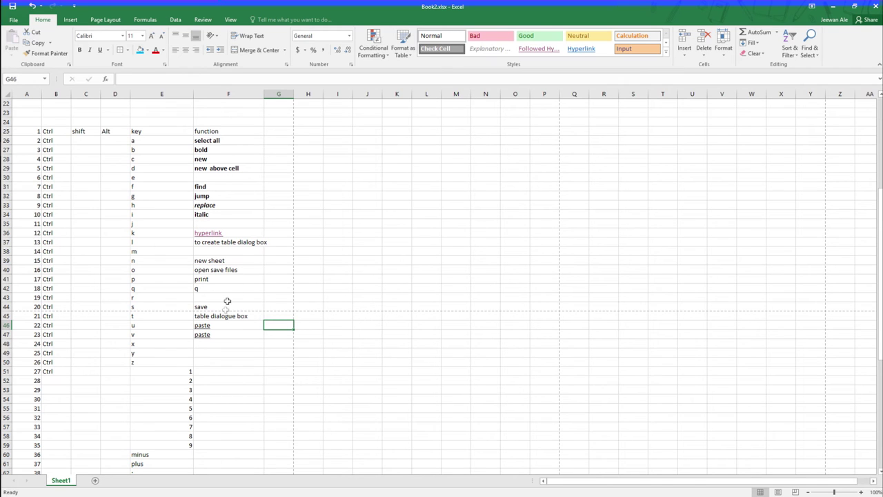
click(205, 344)
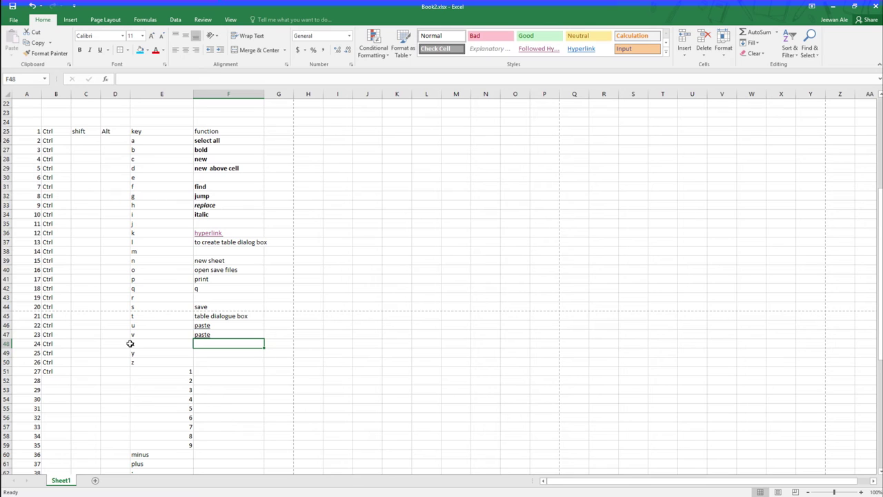
click(153, 344)
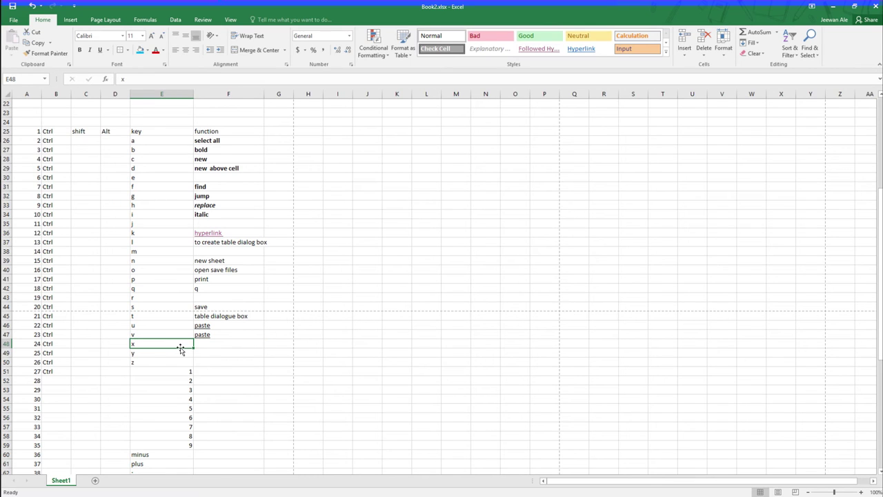
text(w)
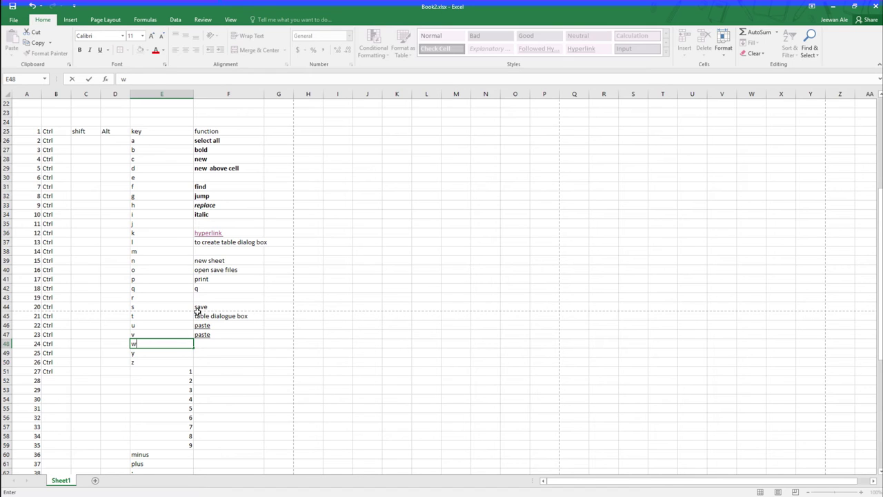
drag(197, 312, 231, 335)
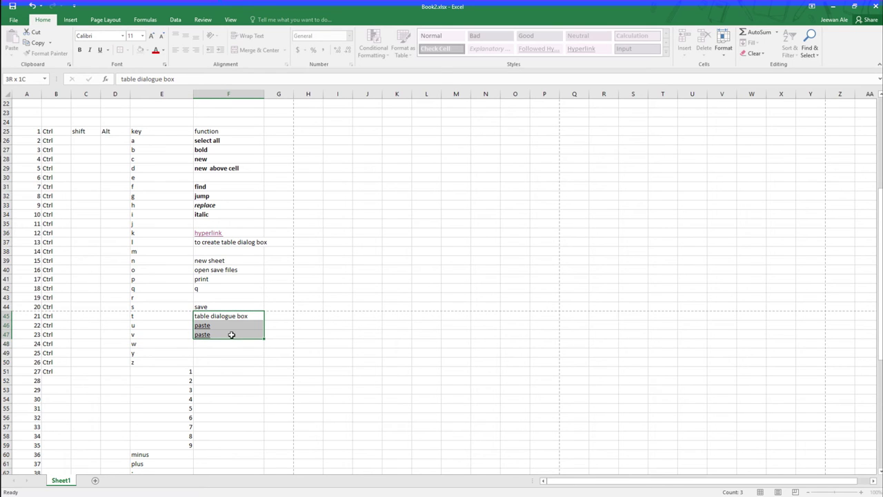
drag(231, 335, 231, 335)
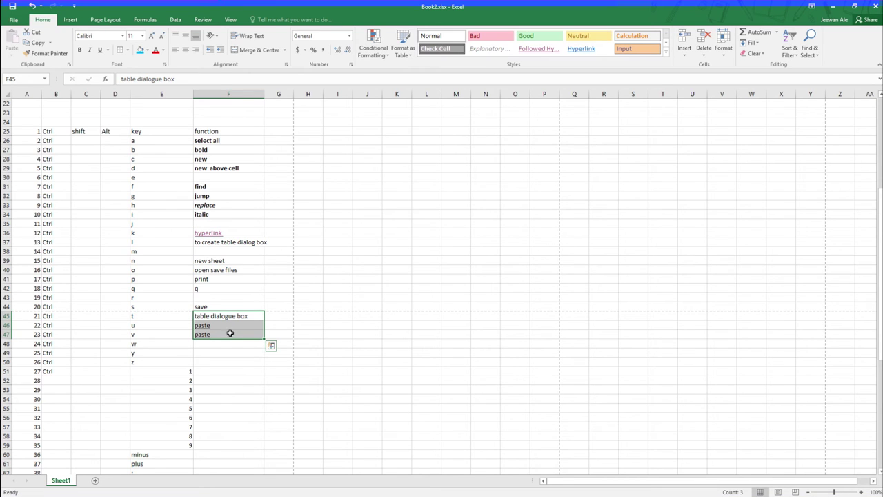
click(222, 351)
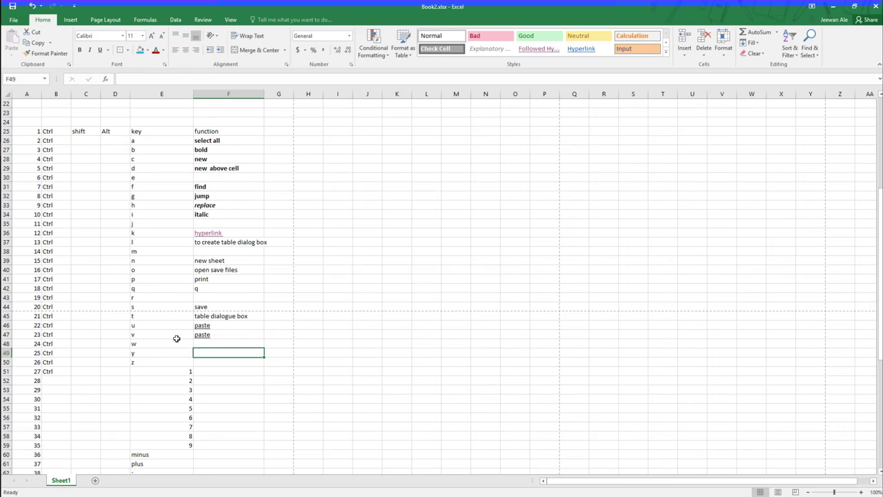
key(ctrl+w)
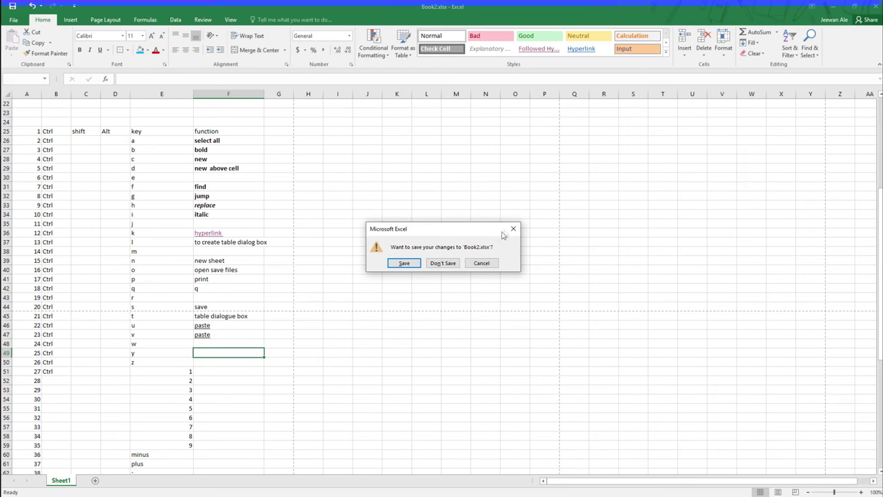
click(513, 228)
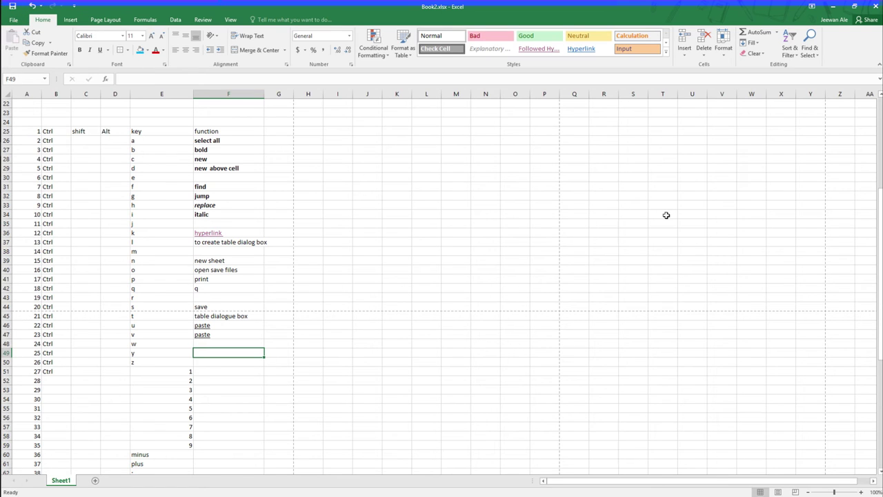
key(ctrl+w)
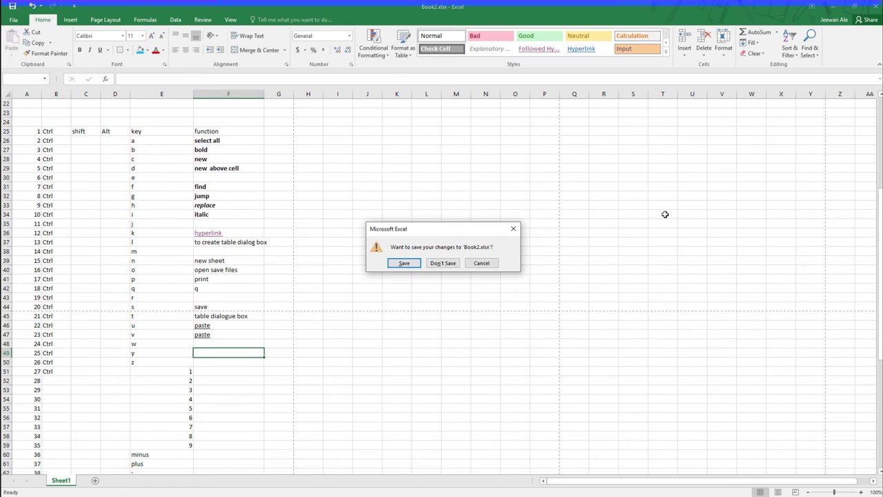
click(484, 262)
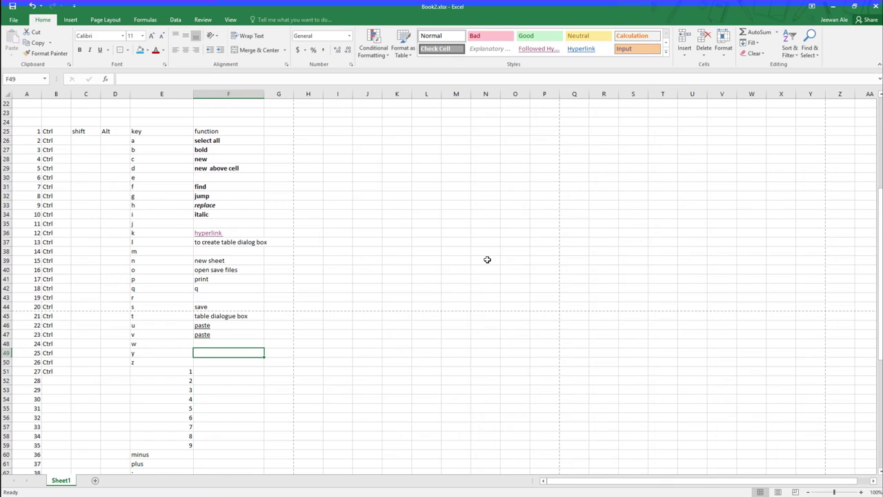
key(ctrl+w)
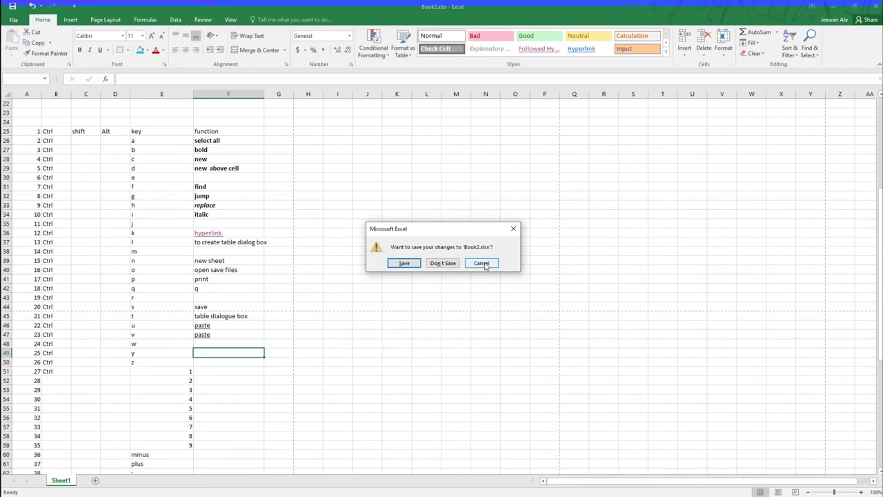
click(483, 263)
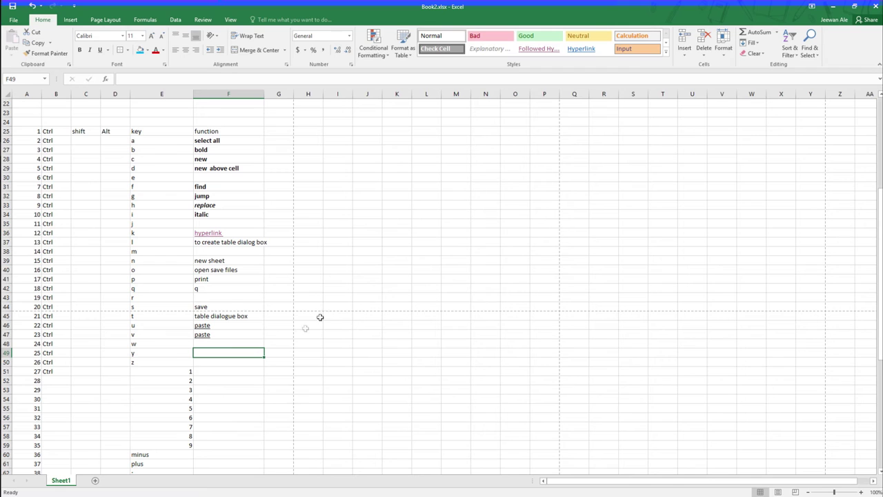
Step: Change E49's key from y to x and take the function entries F44:F47 for moving
click(156, 351)
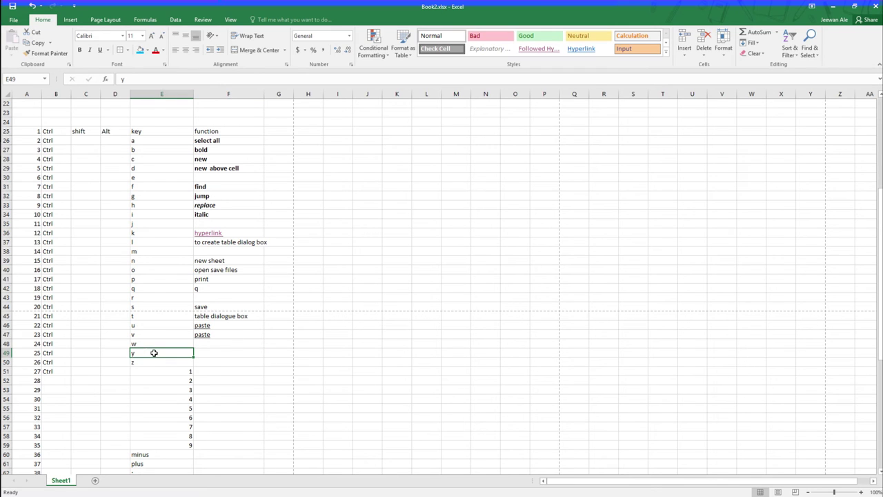
text(x)
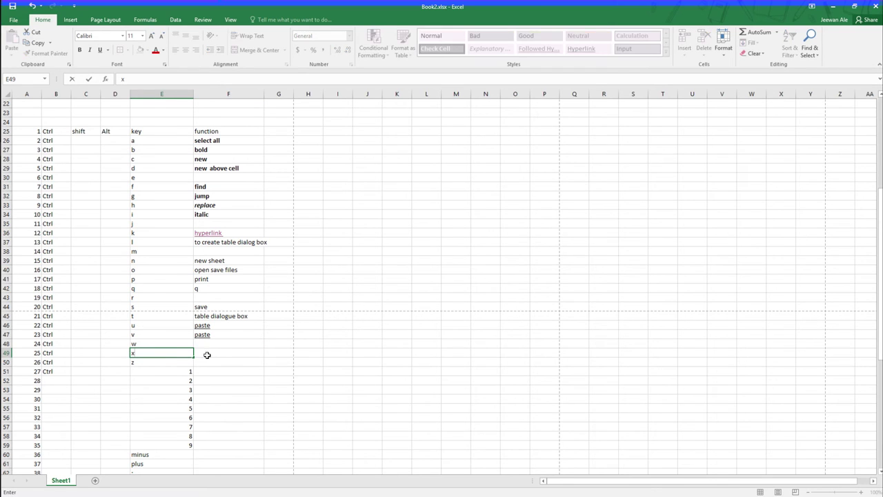
click(208, 352)
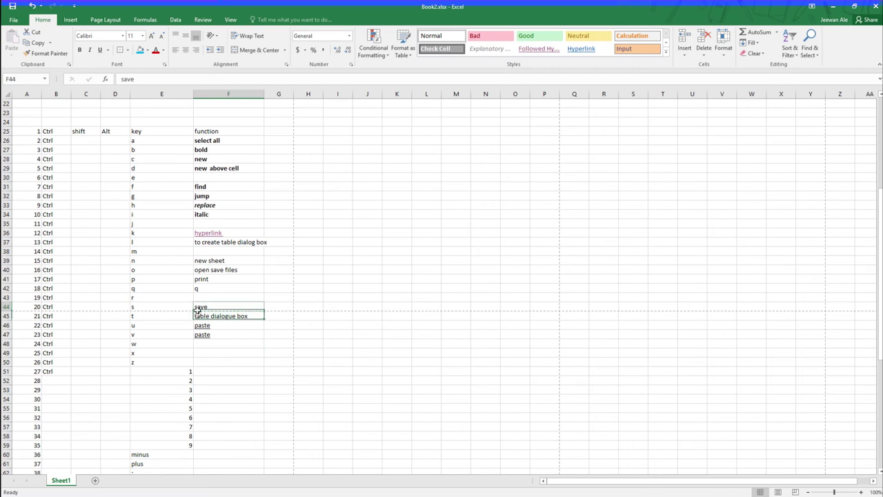
drag(195, 309, 208, 336)
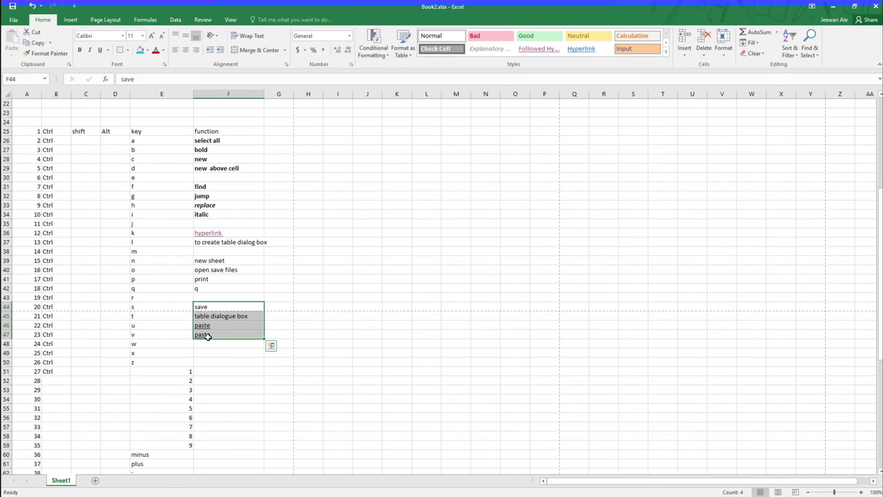
key(ctrl+c)
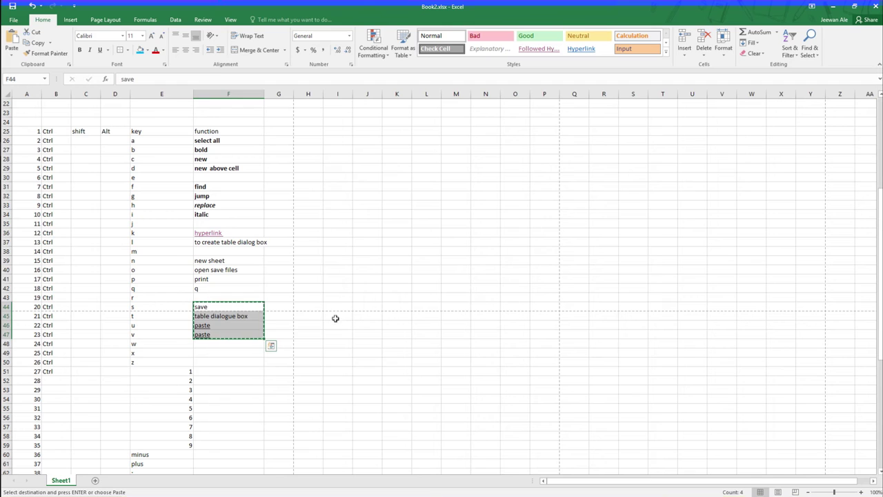
Step: Paste the save-to-paste entries into I45:I48, set E50 to y, E51 to z, and type 'cut' in F49
click(335, 316)
key(Return)
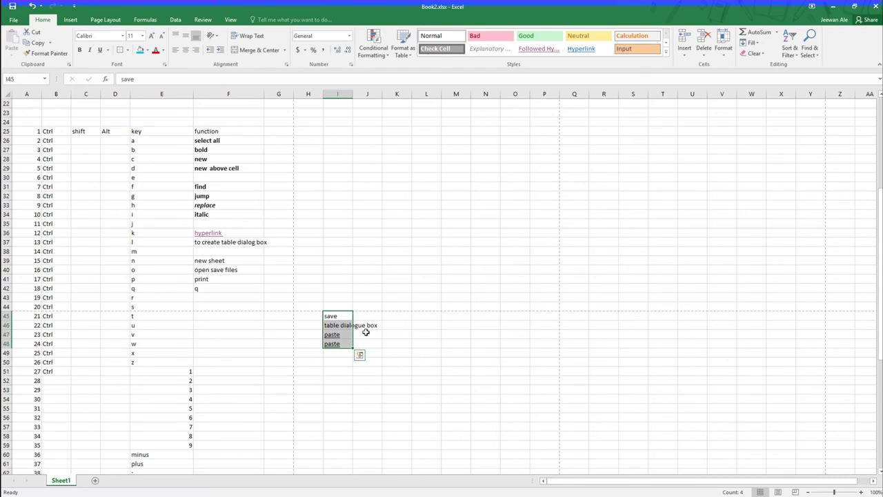
click(159, 361)
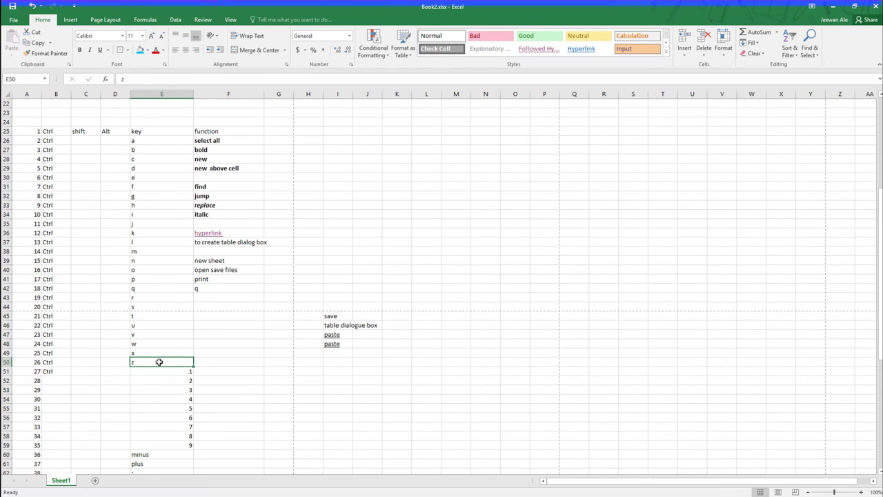
key(BackSpace)
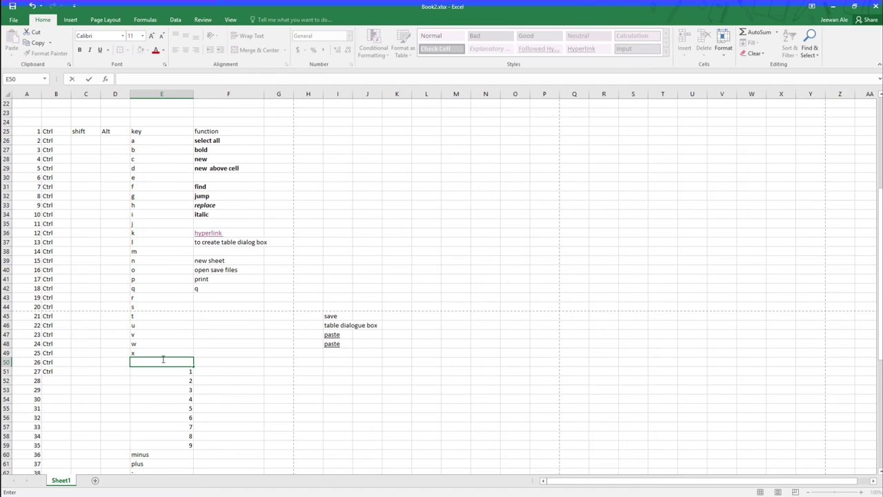
text(y)
click(147, 372)
text(z)
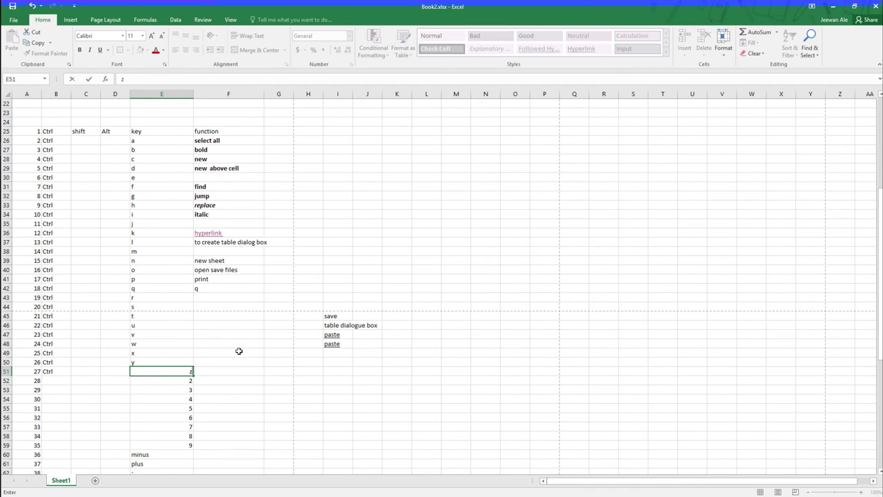
click(225, 360)
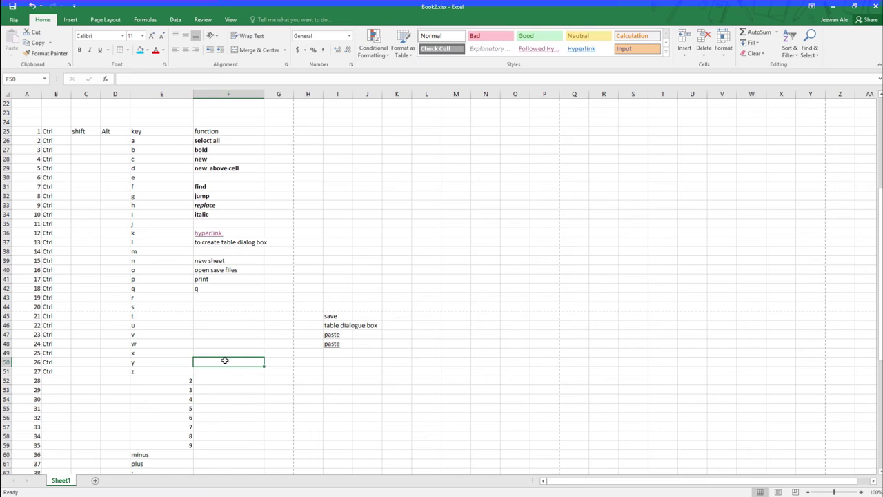
click(230, 352)
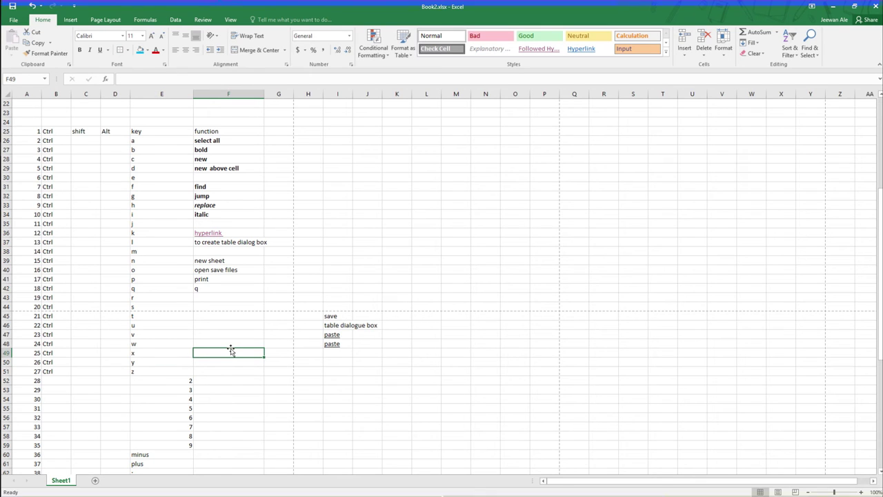
text(cut)
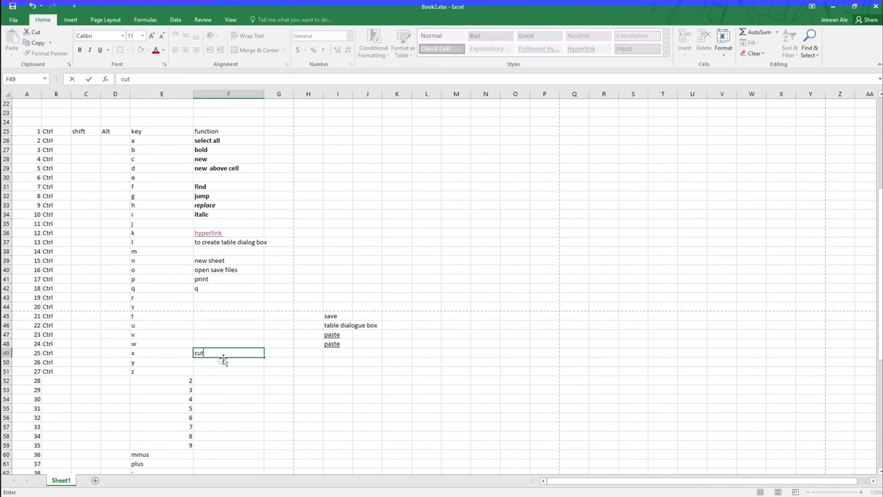
Step: Enter 'undo' in F51 and test Ctrl+Z, which reverts the entry
click(217, 364)
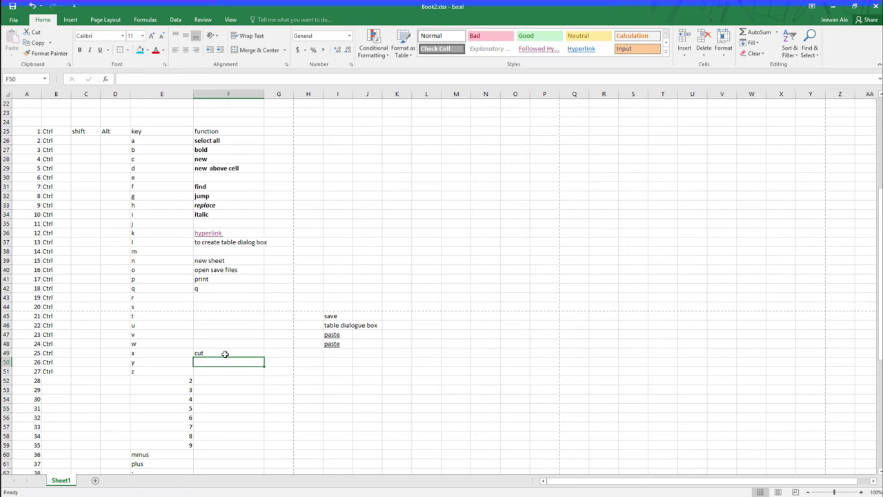
click(206, 373)
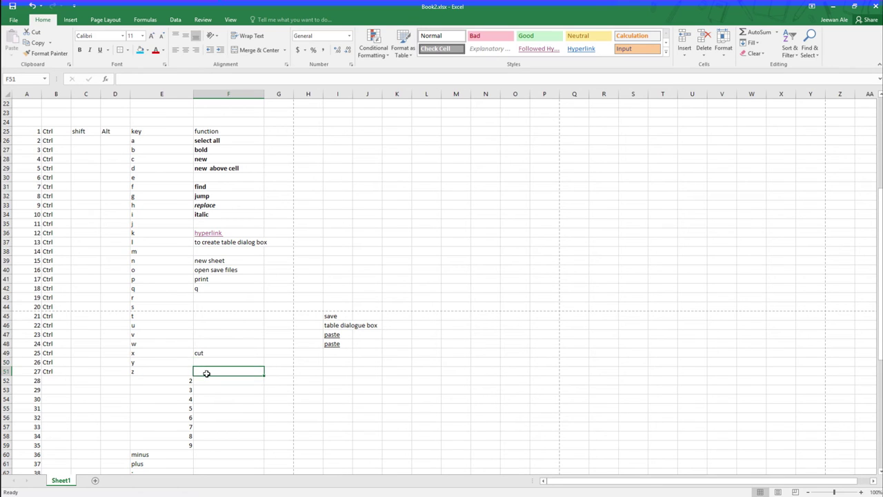
text(n)
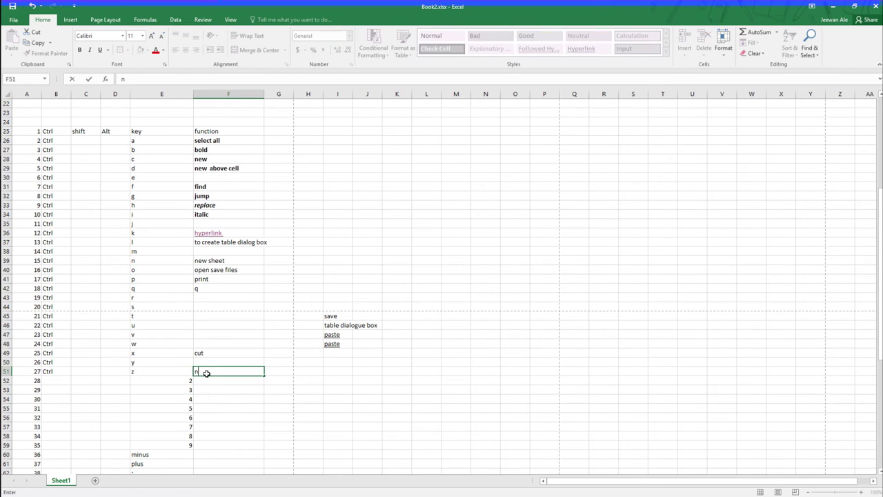
key(BackSpace)
text(undo)
click(298, 365)
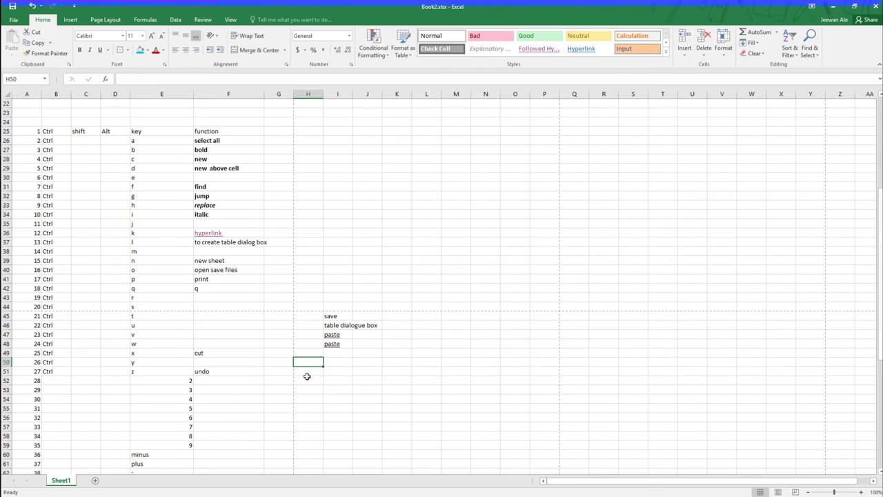
key(ctrl+z)
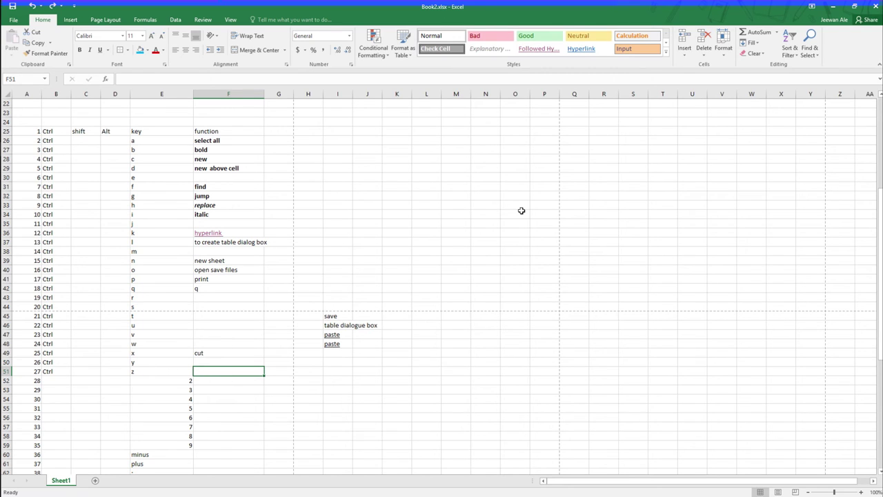
Step: Re-enter 'undo' in F51 and 'redo' in F50, then demo Ctrl+Z and Ctrl+Y
click(225, 388)
click(213, 372)
text(undo)
click(218, 361)
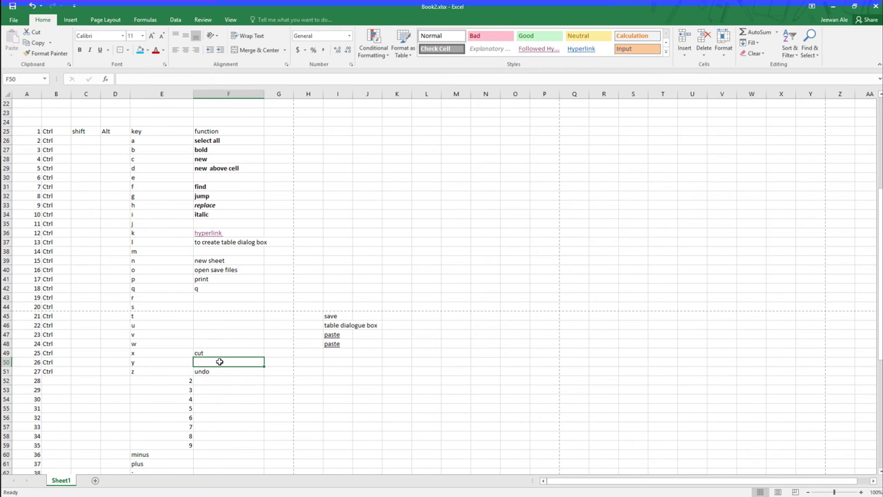
text(redo)
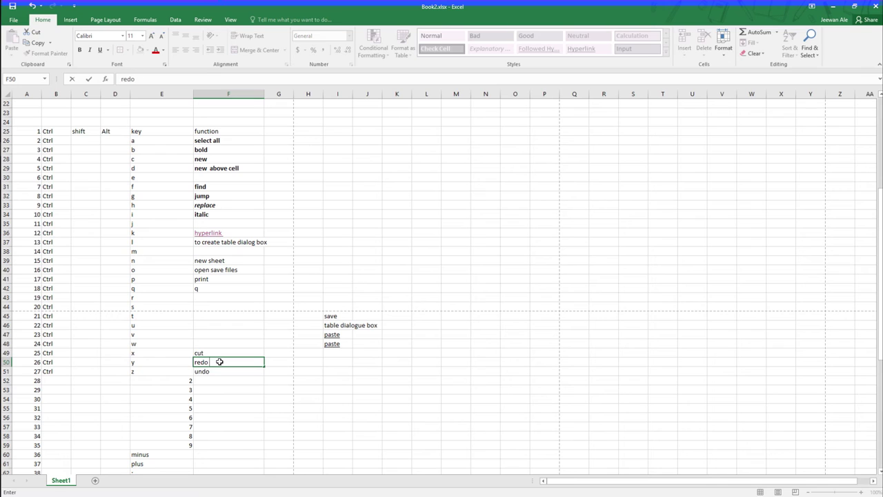
key(Return)
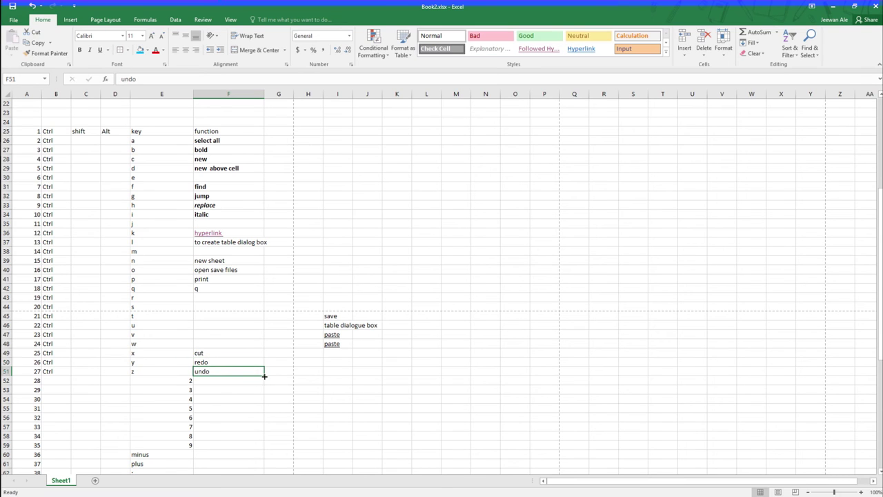
key(ctrl+z)
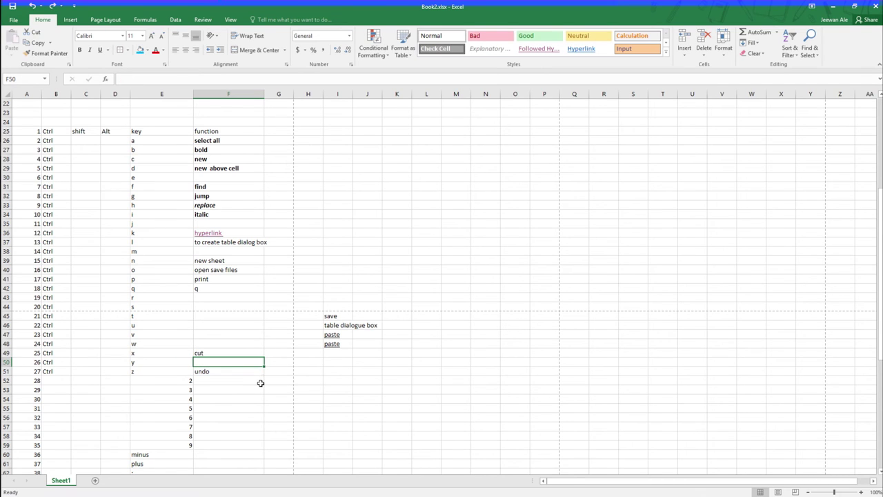
key(ctrl+y)
scroll(442, 287, down, 1)
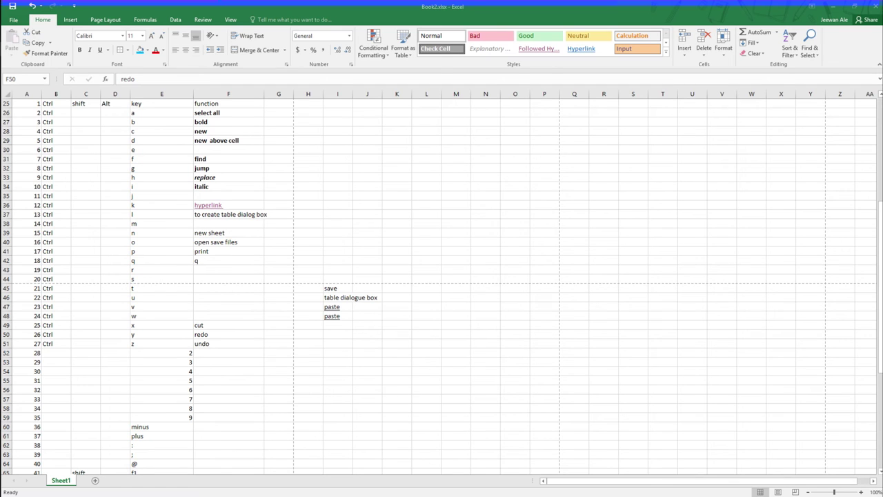
Step: Start the key column with 1 and 2, then fill the series down to 9 in row 60
click(186, 353)
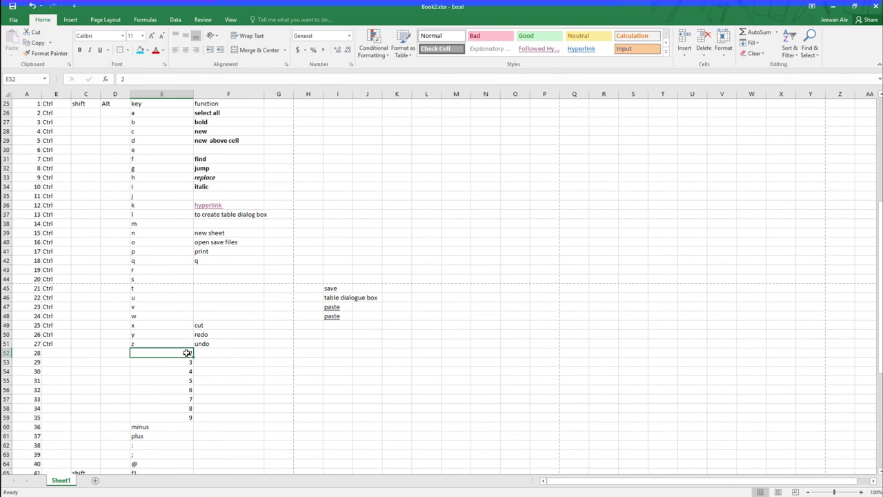
text(1)
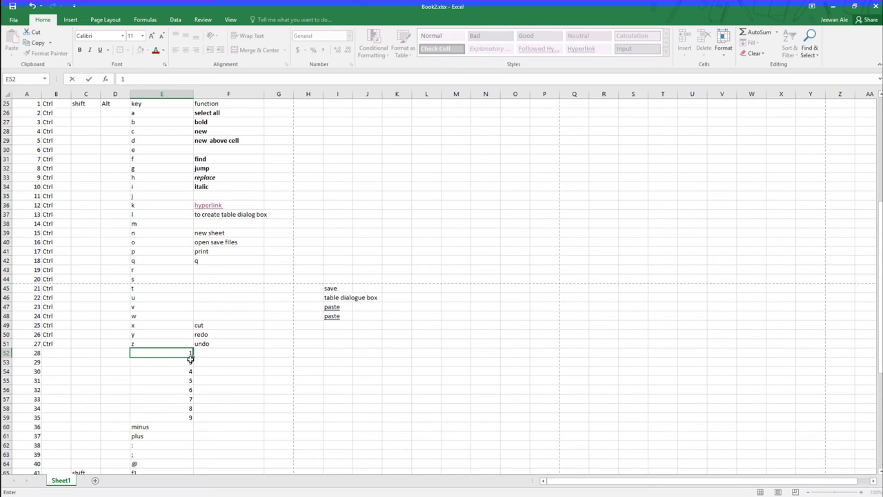
click(187, 362)
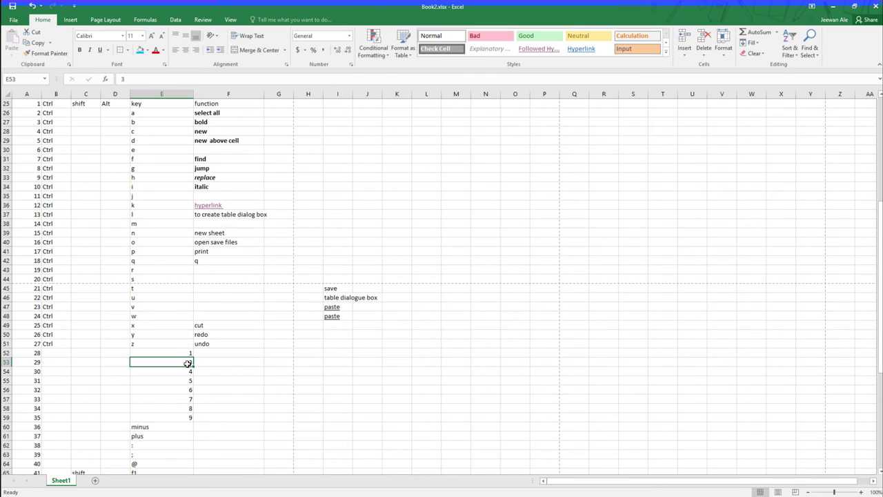
text(2)
click(191, 355)
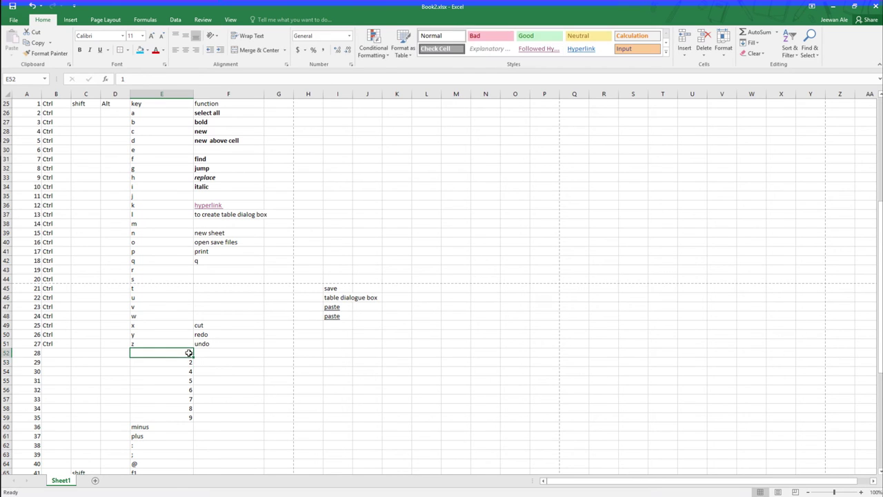
drag(193, 354, 189, 362)
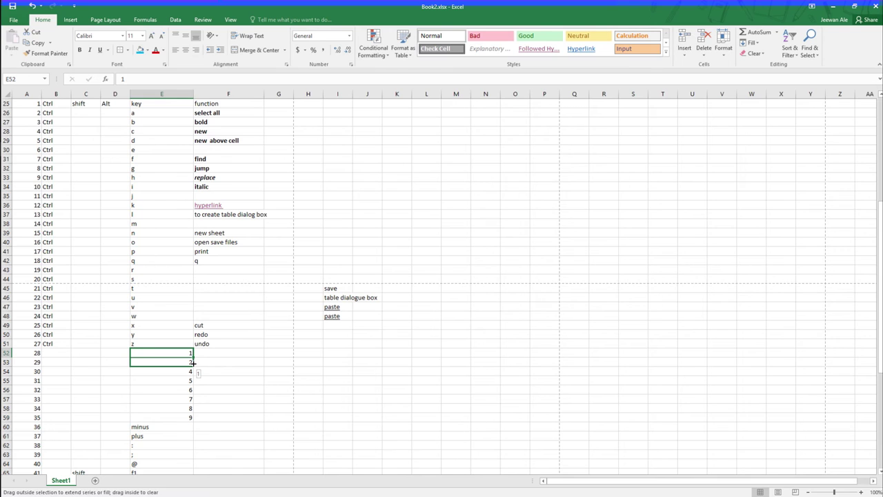
drag(189, 363, 191, 429)
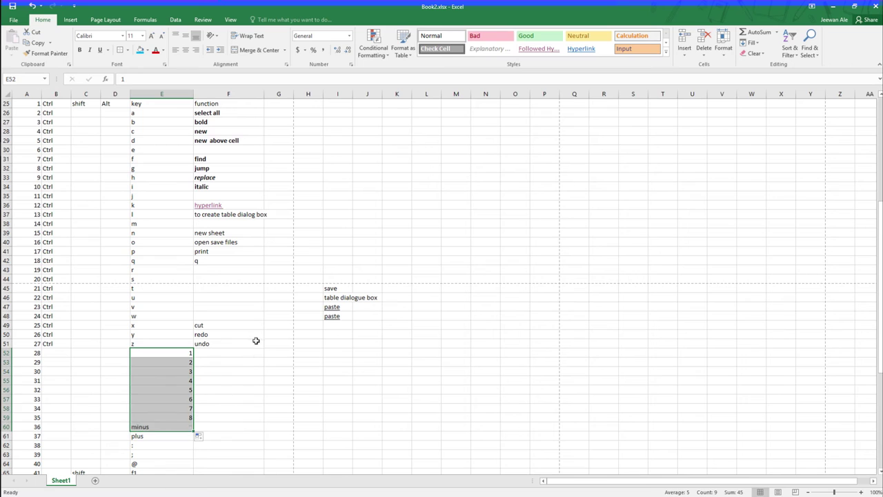
click(217, 365)
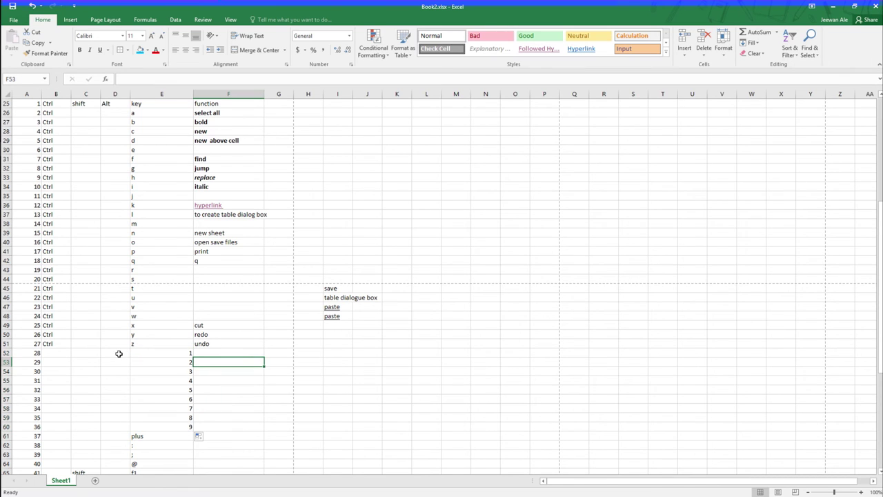
click(226, 353)
Step: Bring up Format Cells for F52 and look through its Alignment, Font, Border, Fill and Protection tabs
key(ctrl+1)
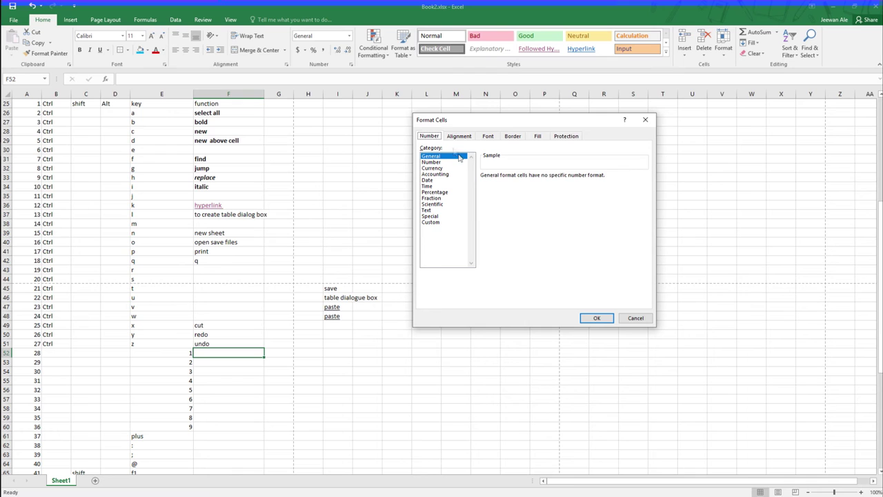
click(459, 136)
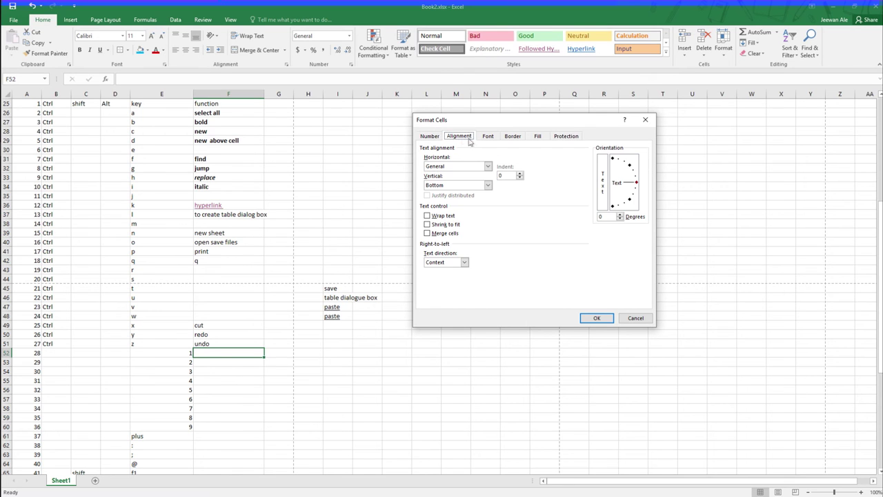
click(491, 137)
click(511, 137)
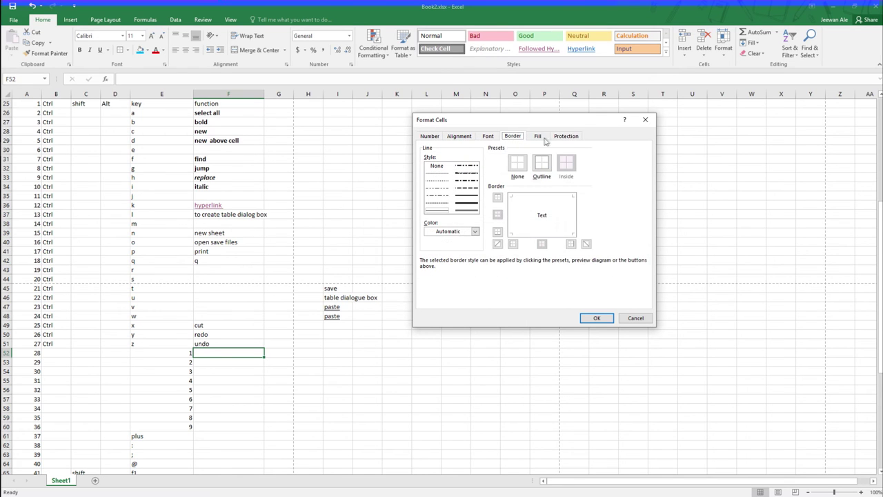
click(543, 137)
click(560, 137)
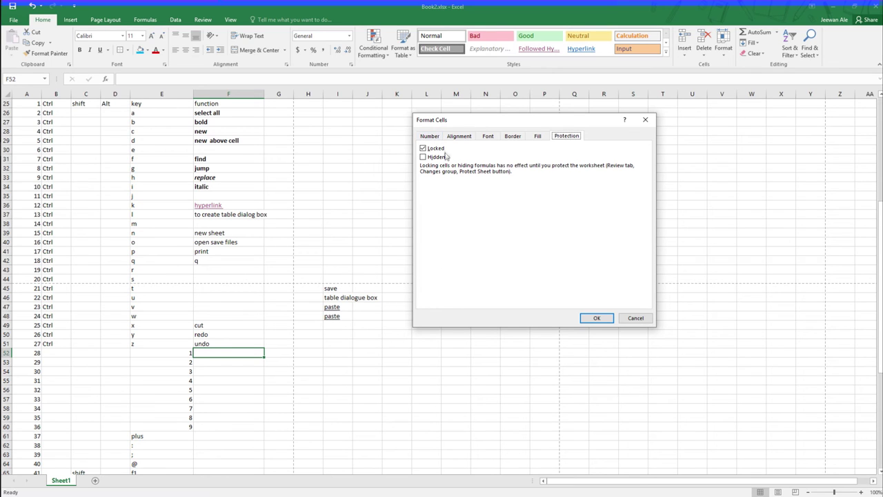
Step: Give F52 the Arial Black font at size 14 and apply it
click(491, 138)
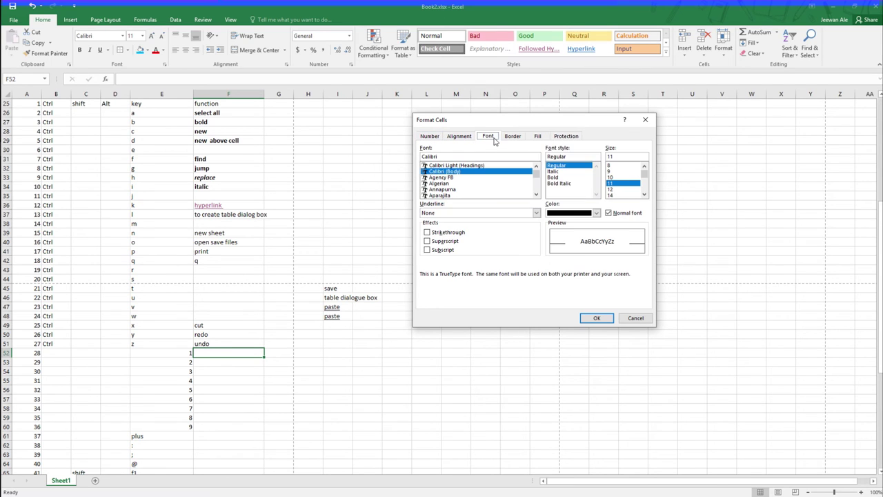
scroll(451, 193, down, 1)
scroll(450, 193, down, 1)
click(452, 178)
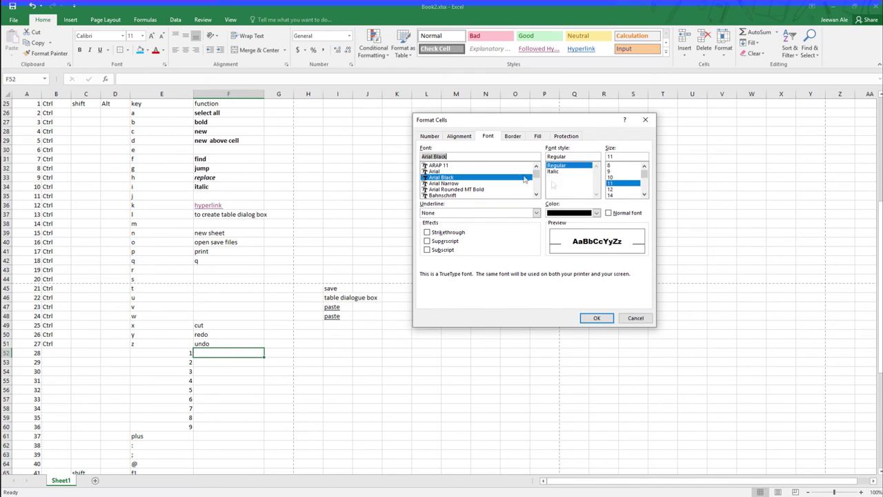
click(614, 195)
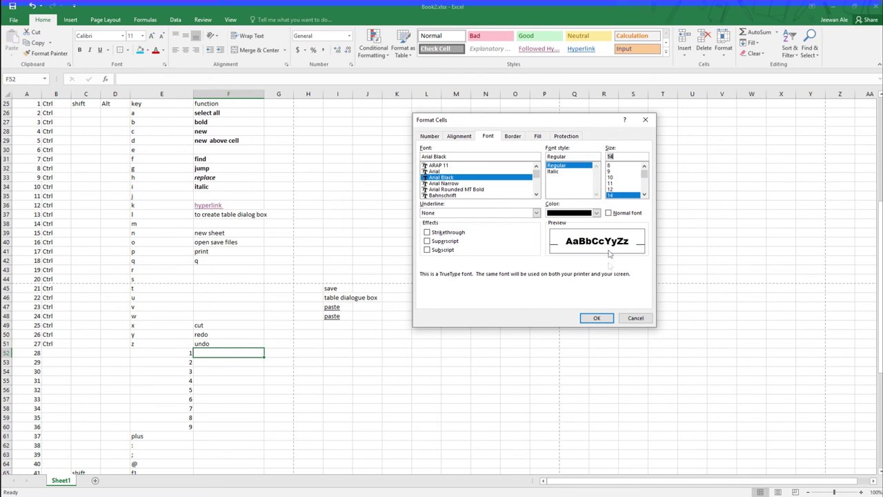
click(597, 318)
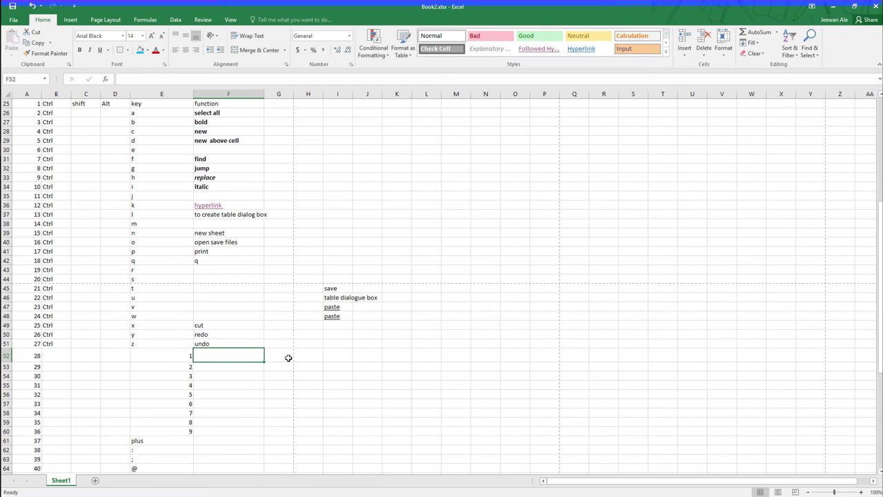
Step: Enter 'format cell' in F52, clearing the mistyped and autocompleted attempts
text(fada)
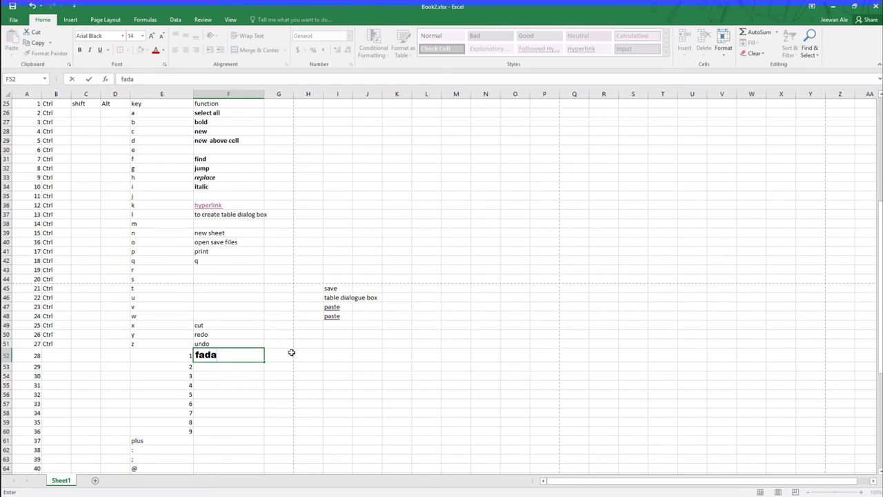
key(BackSpace)
key(BackSpace)
key(BackSpace)
text(f)
key(BackSpace)
key(BackSpace)
text(f)
key(BackSpace)
text(format cell)
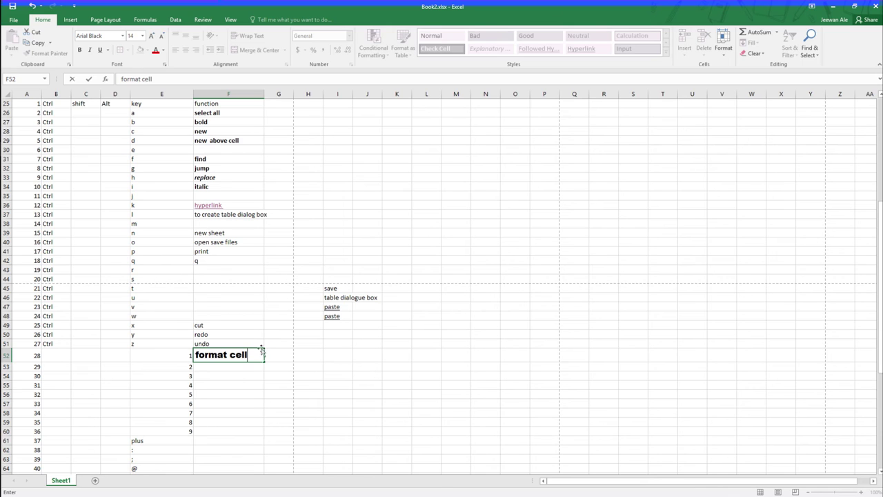
click(231, 371)
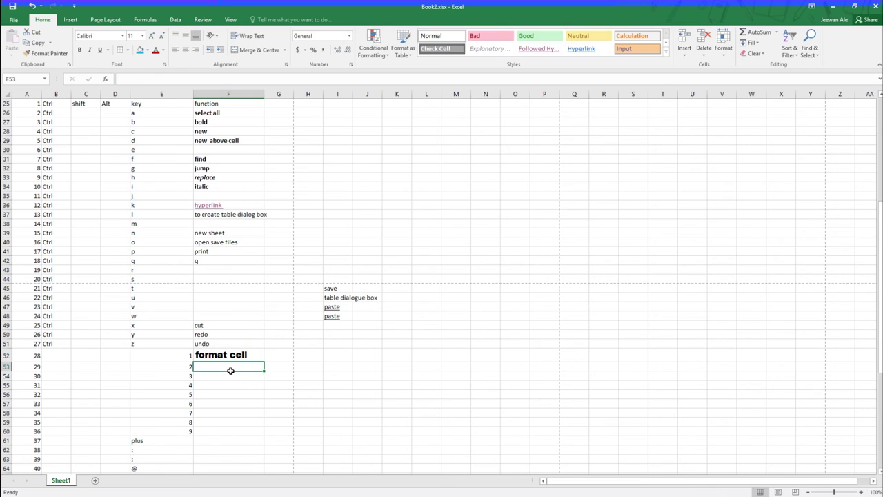
Step: Try Ctrl+B bold on F53, then apply bold to the 'format cell' entry in F52
key(ctrl+b)
key(ctrl+b)
key(ctrl+b)
key(ctrl+b)
click(80, 51)
key(ctrl+b)
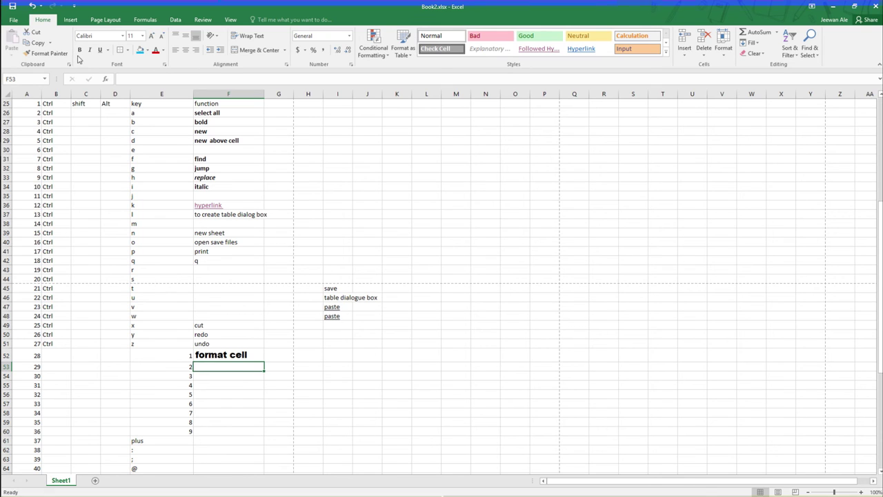
click(230, 354)
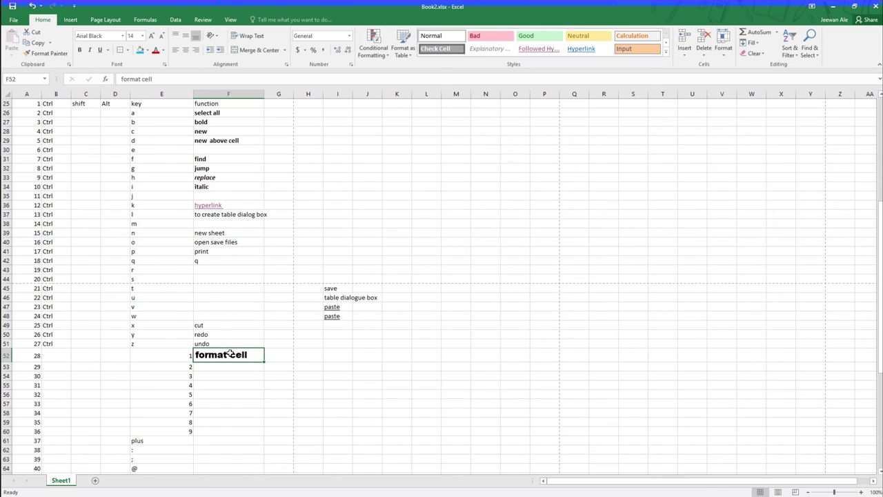
key(ctrl+b)
key(ctrl+b)
scroll(11, 204, down, 2)
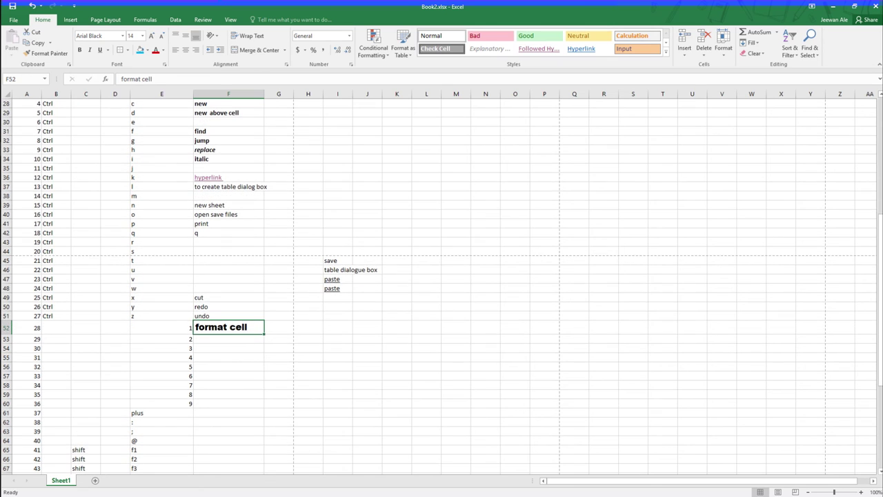
scroll(442, 276, down, 1)
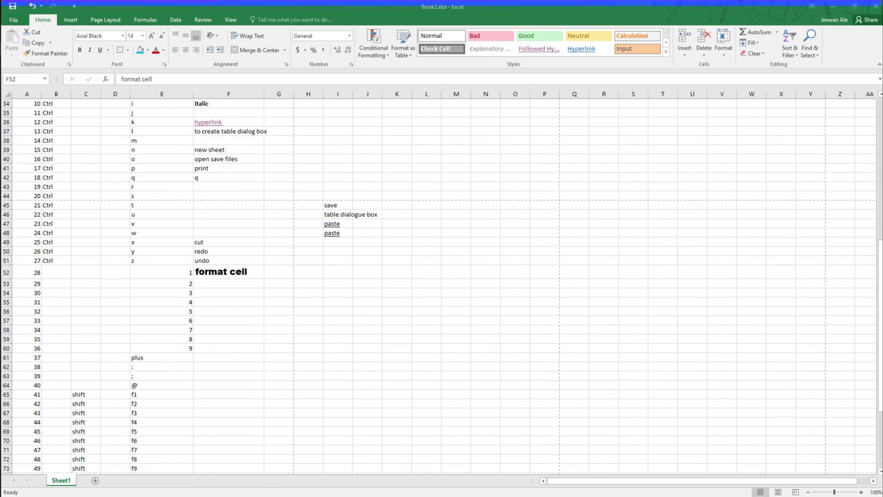
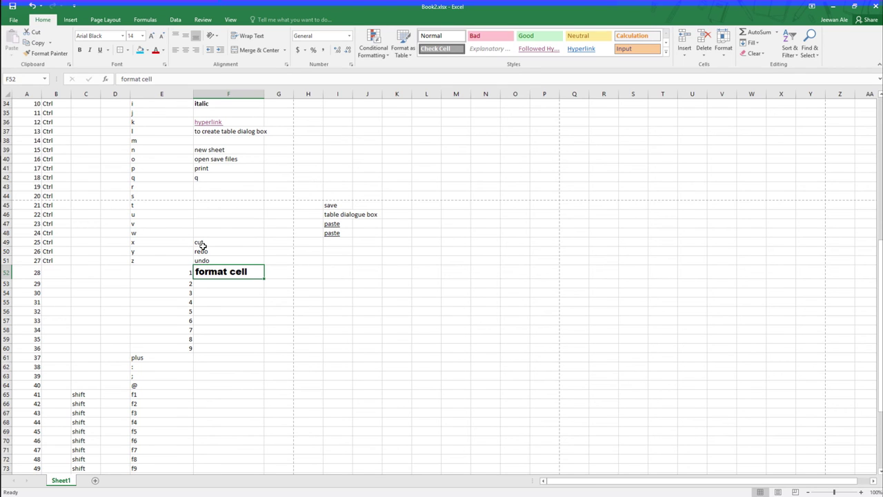
Step: Clear F57 and enter 'cut text' in F56 for item 5
click(205, 244)
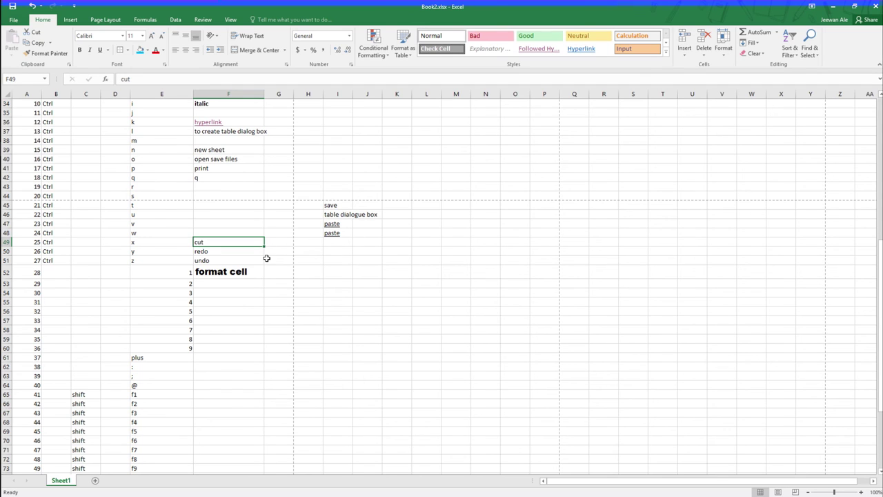
click(234, 252)
click(220, 275)
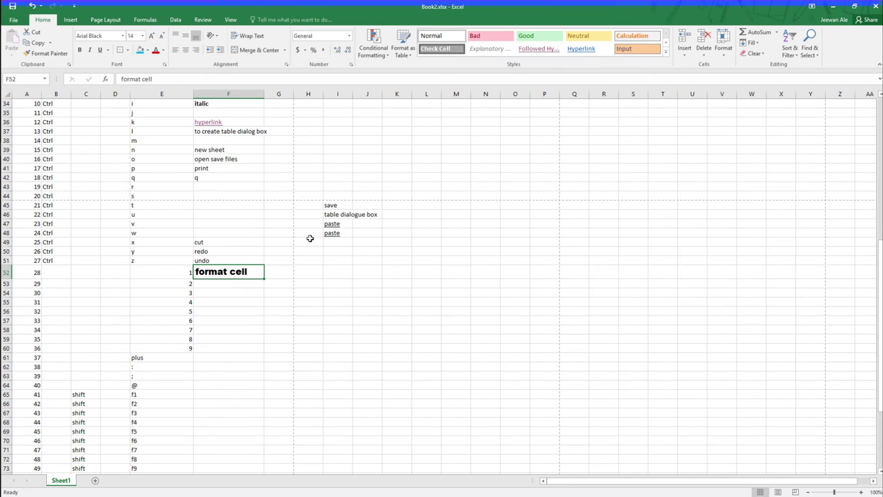
click(234, 282)
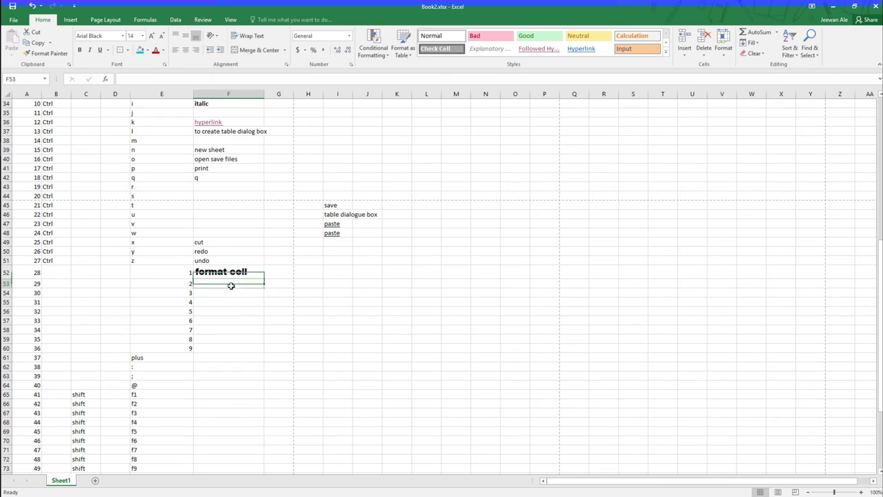
click(227, 319)
text(cut)
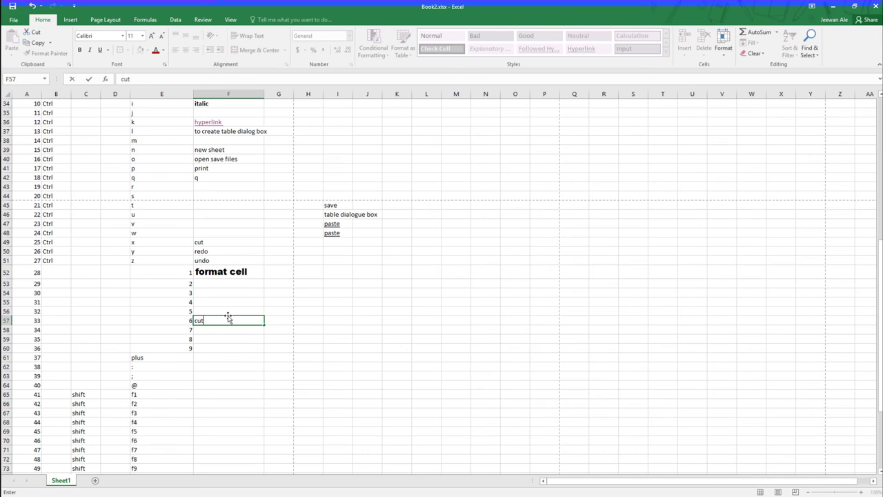
key(BackSpace)
key(BackSpace)
key(BackSpace)
key(Up)
text(cut text)
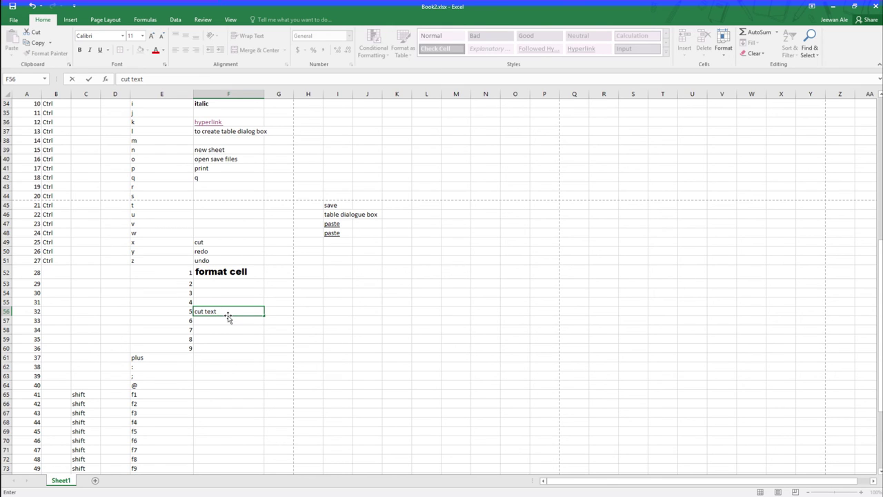
key(Up)
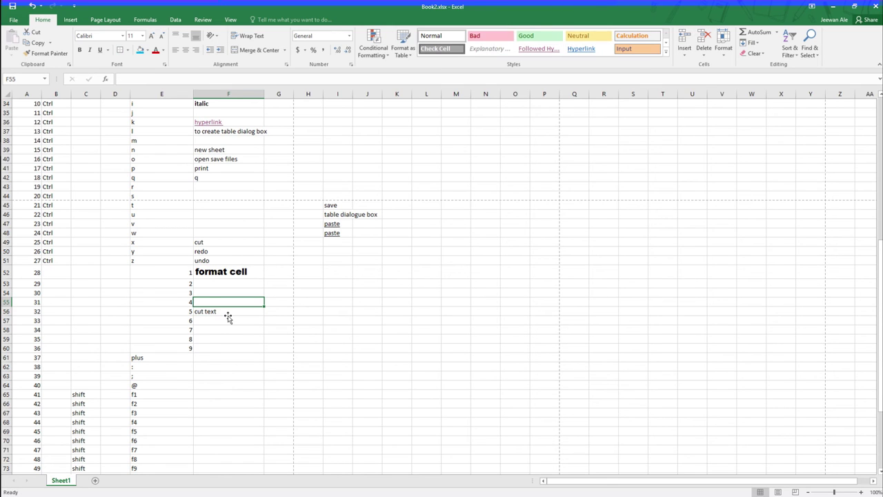
Step: Enter 'underline' in F55 and apply underline formatting to it with Ctrl+U
text(under)
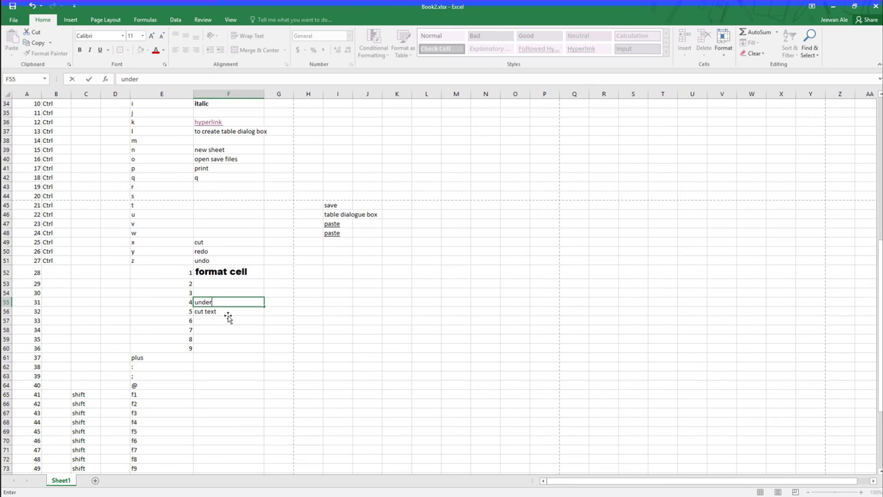
text(line)
key(Return)
click(227, 303)
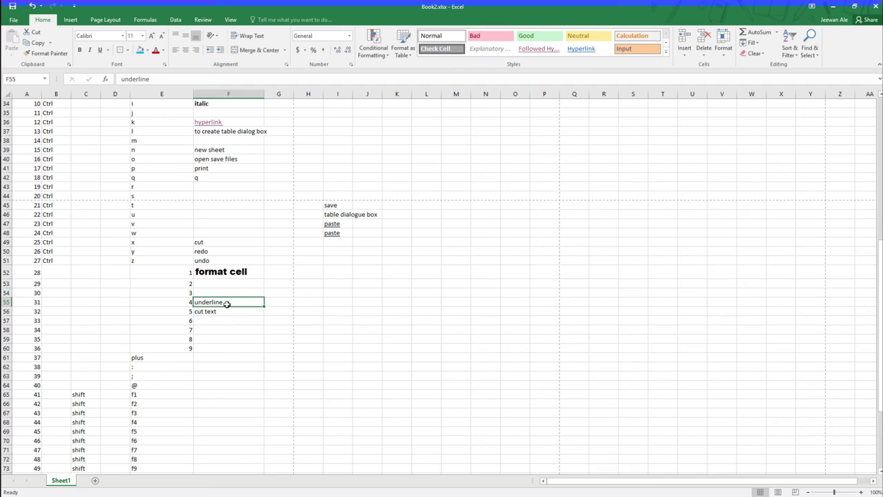
key(ctrl+u)
key(ctrl+u)
click(219, 291)
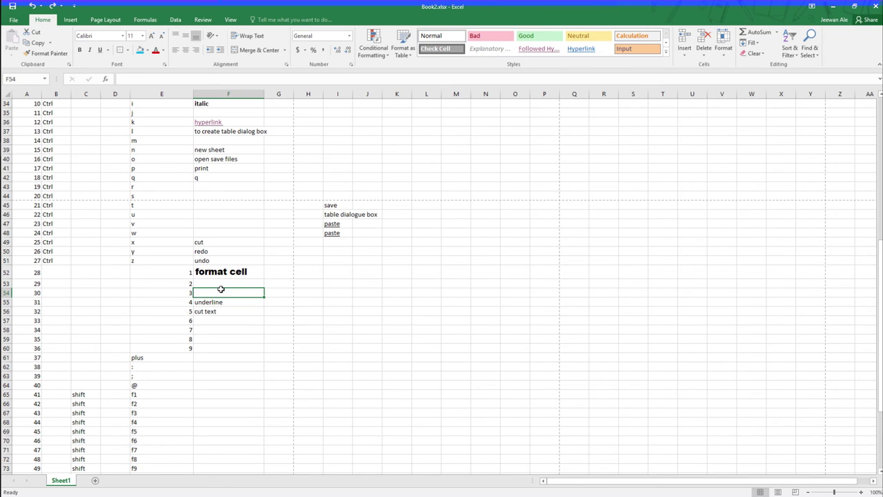
Step: Type 'remove bold position' into F53 for item 2, correcting typos along the way
click(221, 285)
text(remobe)
key(BackSpace)
key(BackSpace)
text(ve )
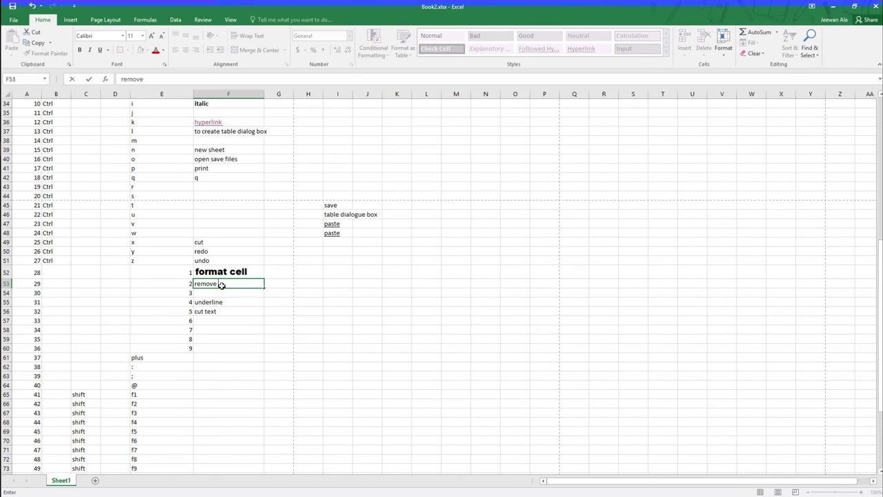
text(mo)
key(BackSpace)
key(BackSpace)
text(bold position)
click(204, 321)
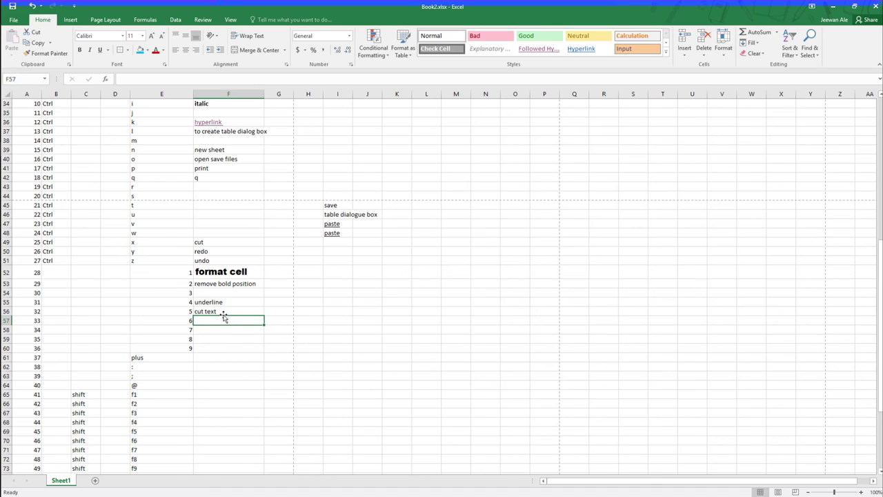
click(224, 313)
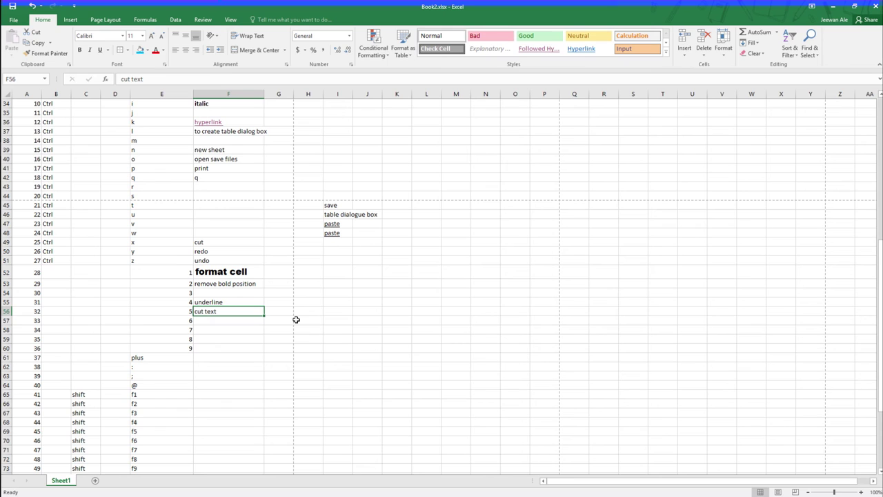
click(220, 336)
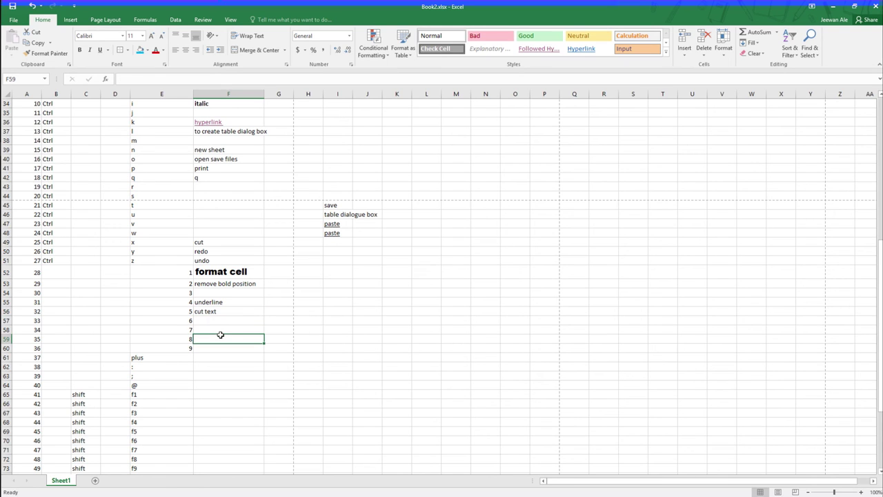
click(220, 332)
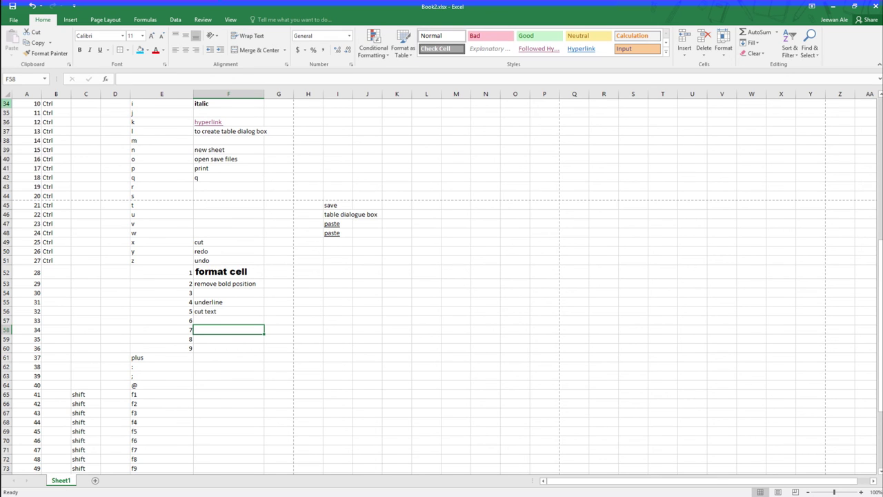
scroll(7, 104, down, 1)
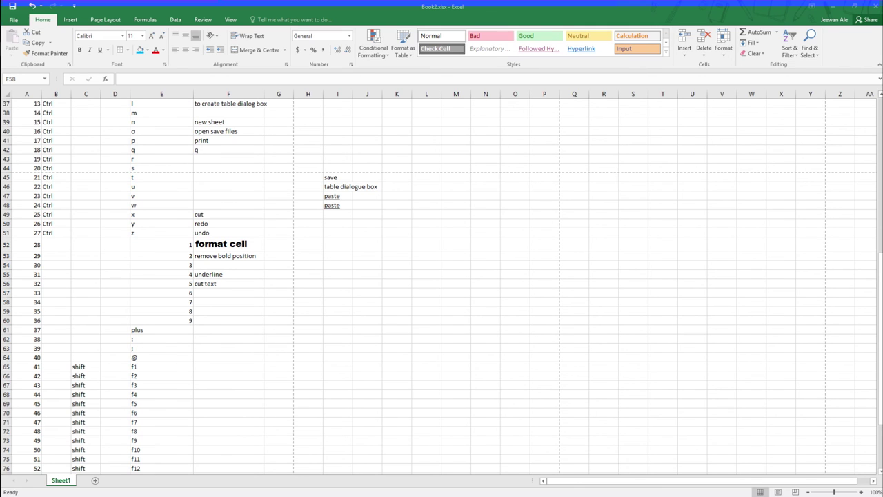
Step: Enter 'show hide toolbar' in F58, then try Ctrl+8 to show outline symbols
click(209, 305)
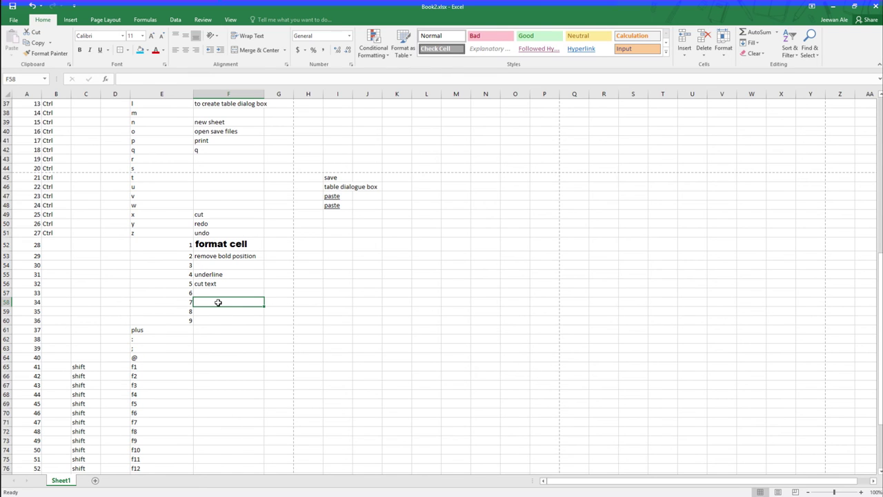
text(show hide toob)
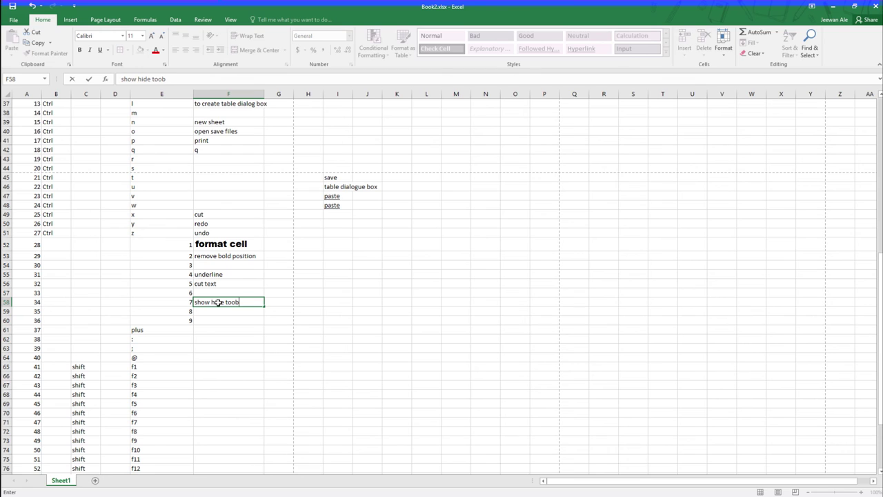
key(BackSpace)
text(lbar)
click(215, 309)
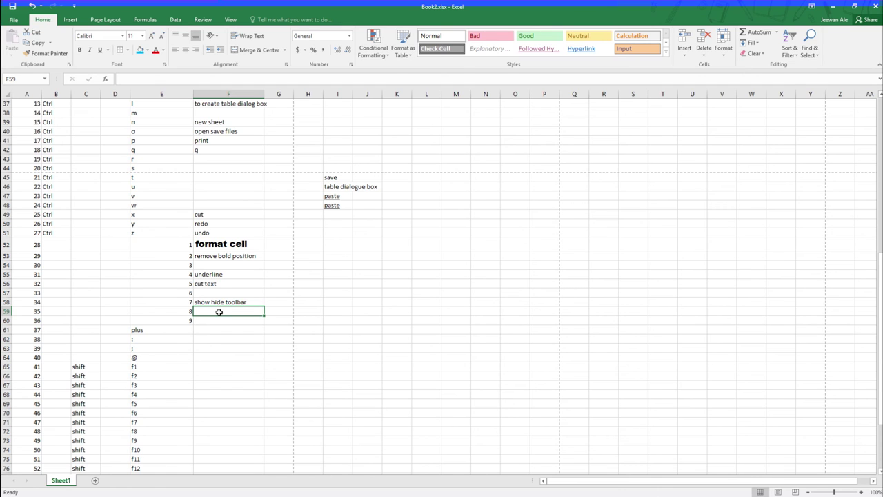
key(ctrl+8)
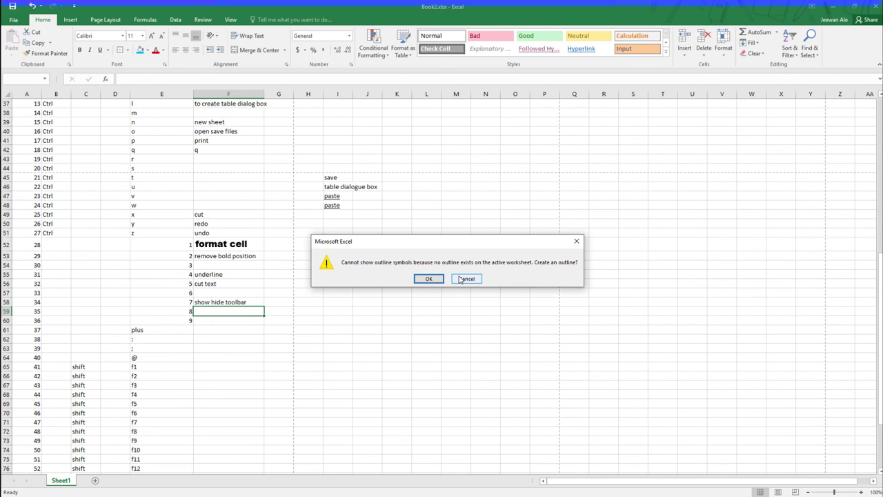
Step: Cancel the outline prompt, then hide, unhide and re-hide row 60 with Ctrl+9 and Ctrl+Shift+9
click(461, 280)
click(224, 321)
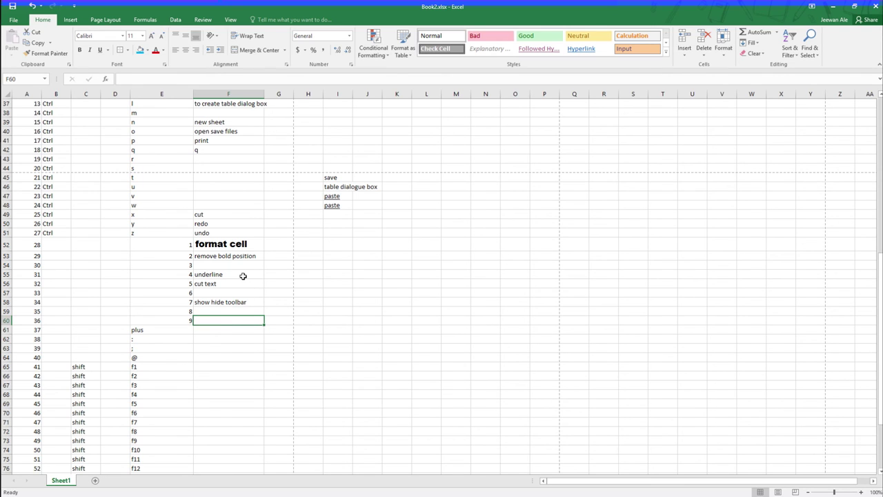
key(ctrl+9)
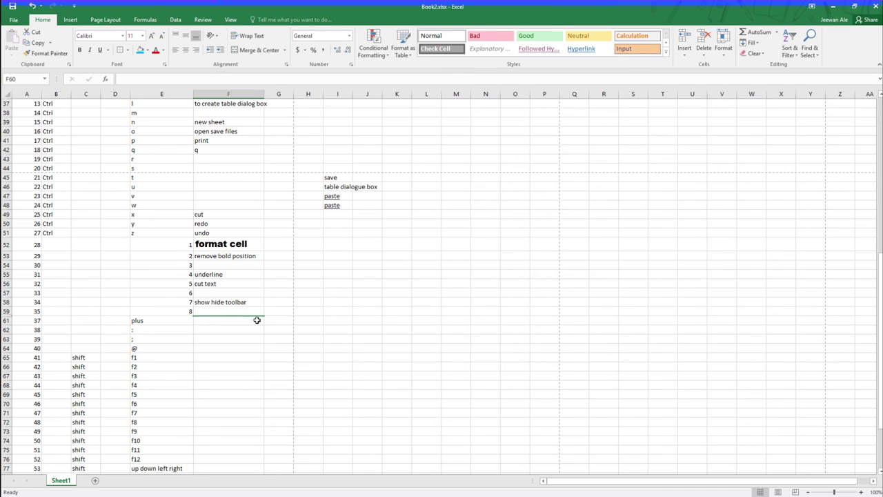
key(ctrl+shift+9)
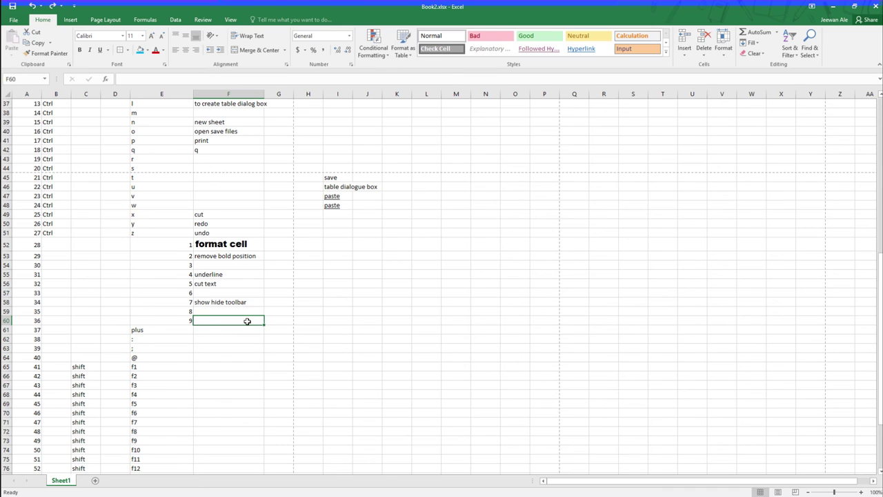
key(ctrl+9)
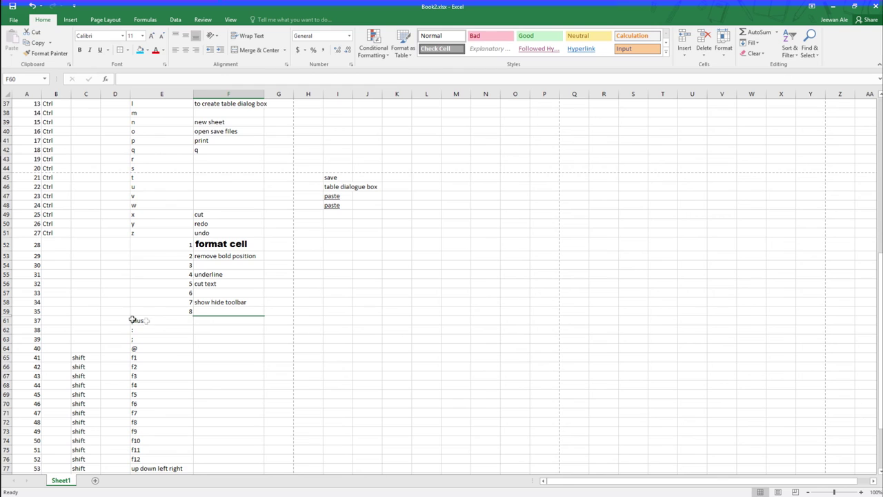
Step: Hide row 61 with Ctrl+9 and unhide it with Ctrl+Shift+9
click(204, 318)
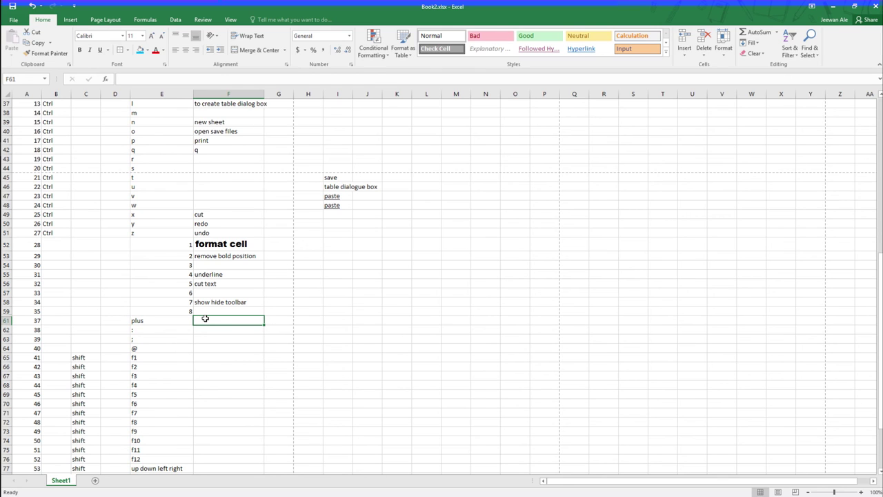
key(ctrl+9)
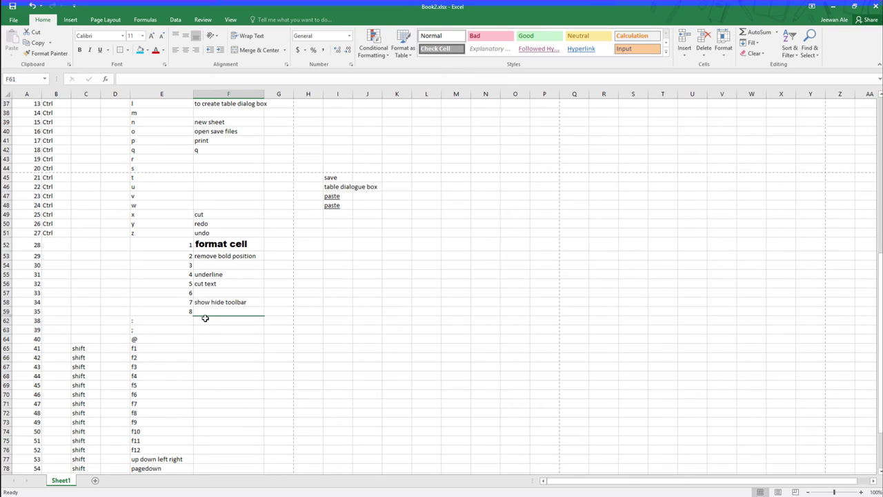
key(ctrl+shift+9)
key(ctrl+shift+9)
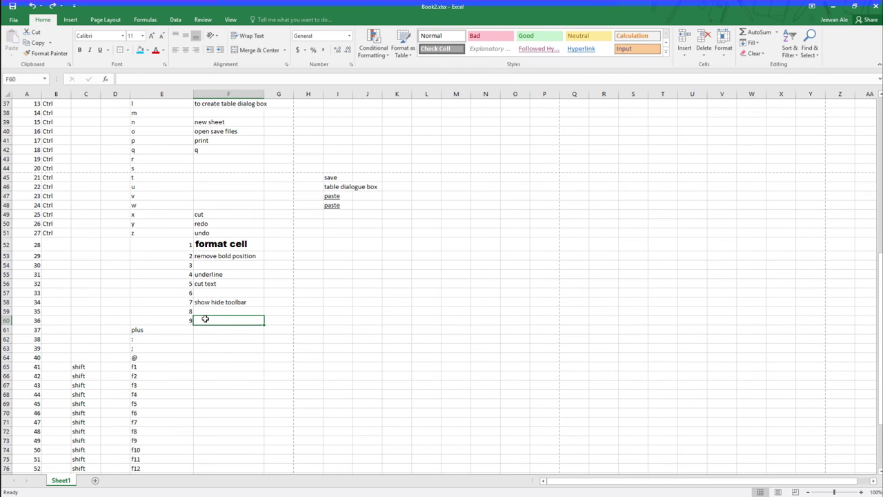
Step: Hide and unhide row 60, then hide column F with Ctrl+0
click(216, 343)
drag(213, 328, 214, 321)
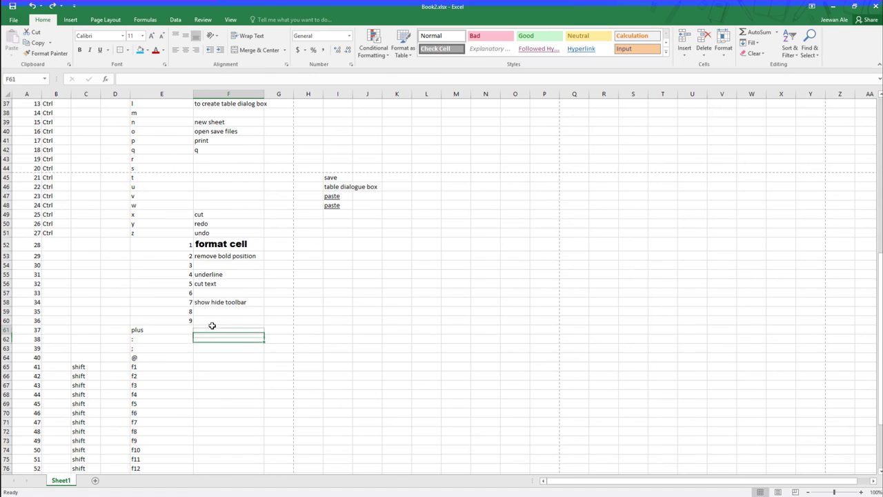
click(215, 322)
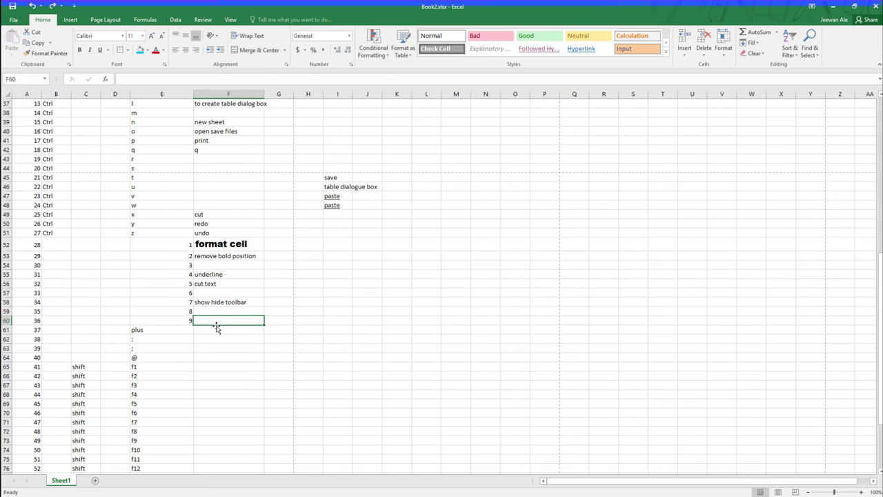
key(ctrl+9)
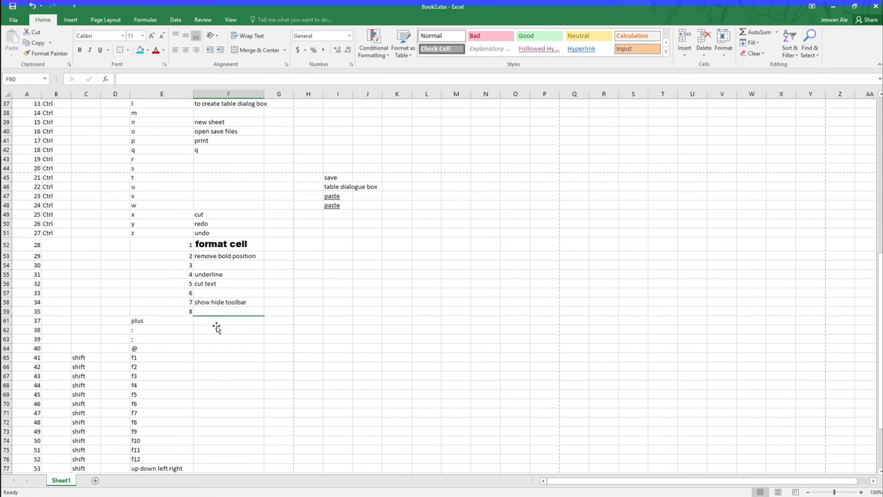
key(ctrl+shift+9)
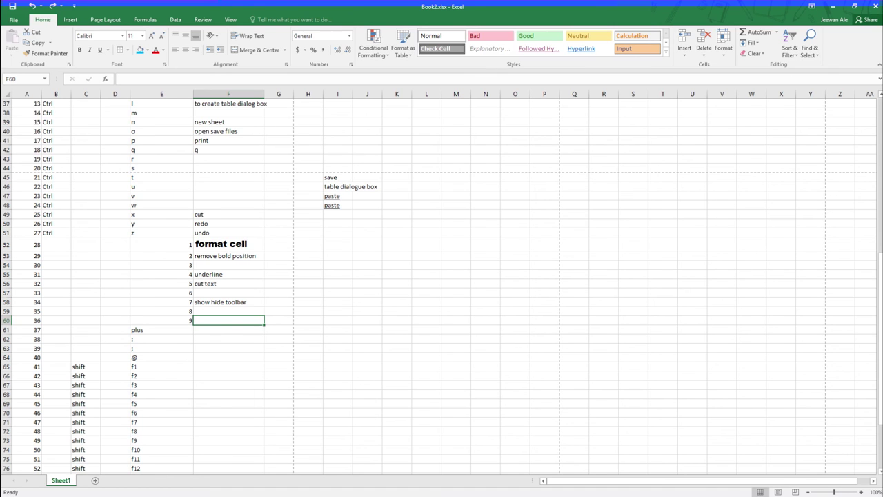
key(ctrl+0)
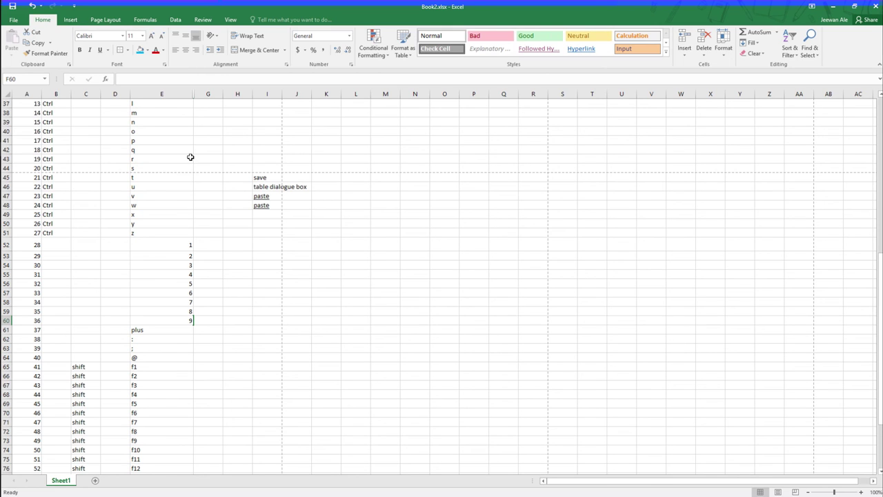
Step: Undo to bring column F back and enter 'show hide toolbar' in F58
key(ctrl+z)
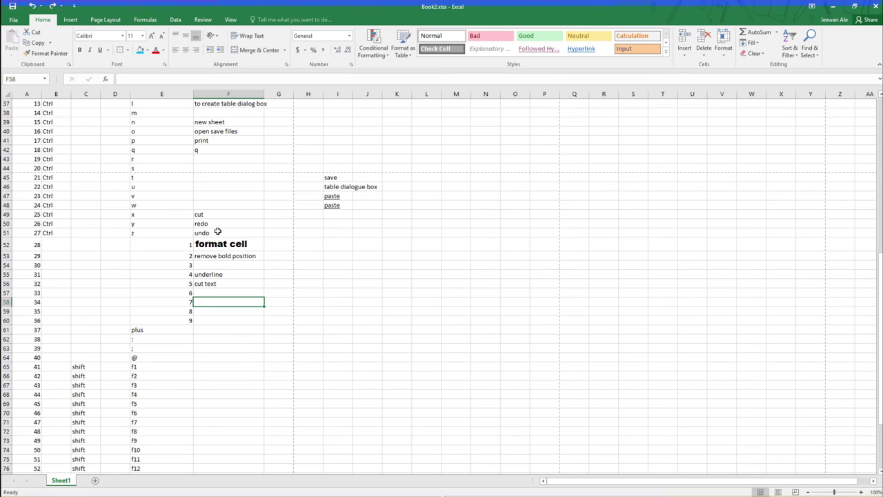
text(show hide toolbar)
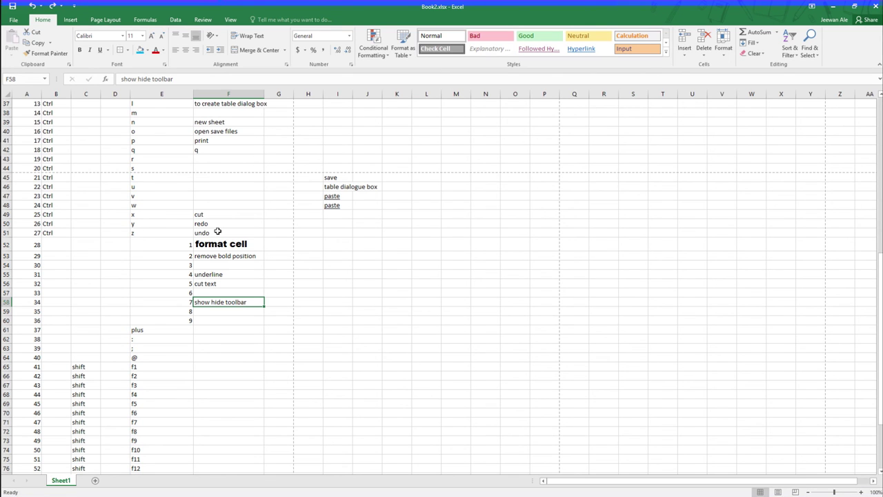
key(Return)
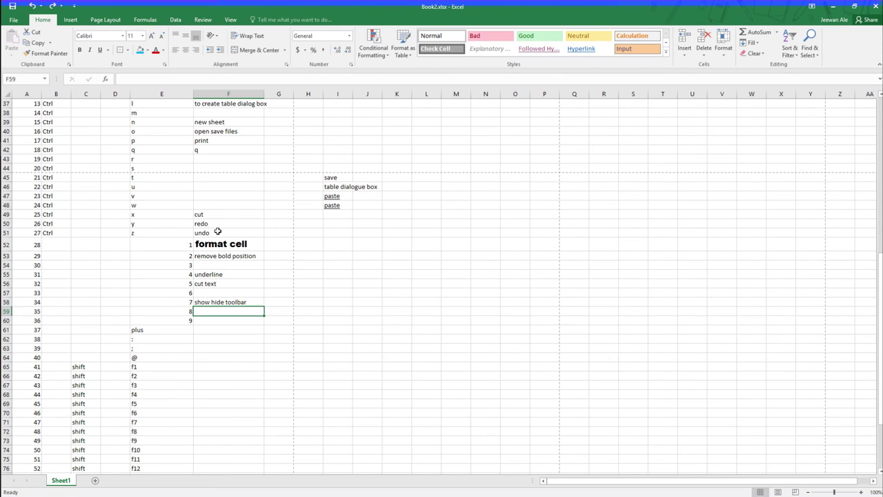
Step: Enter 'hide rows' in F60 for item 9
key(Return)
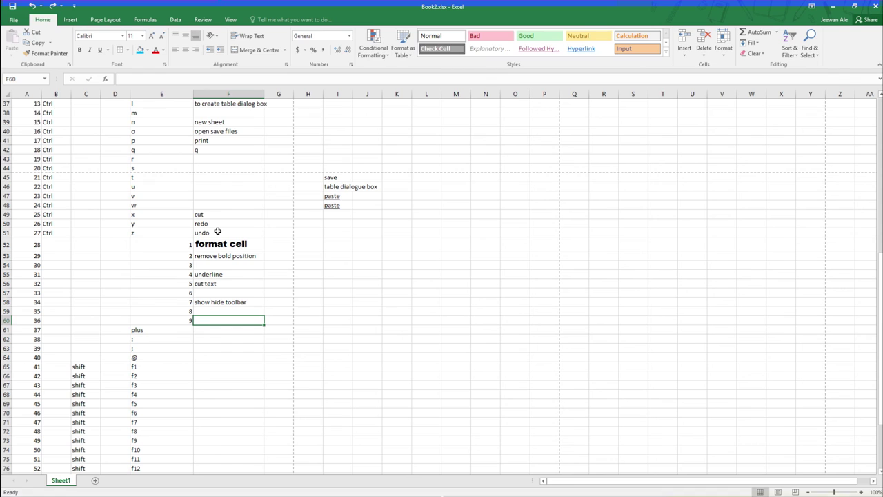
text(hide ro)
key(BackSpace)
key(BackSpace)
key(BackSpace)
text(rows)
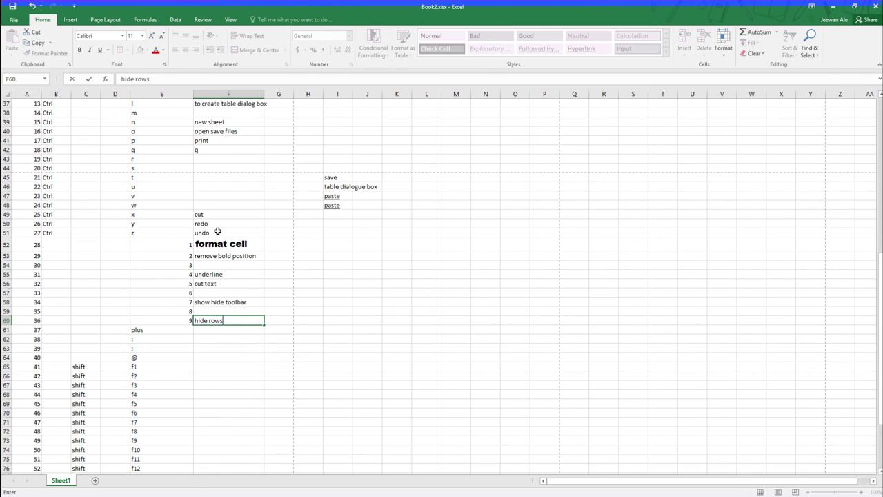
key(Return)
key(Left)
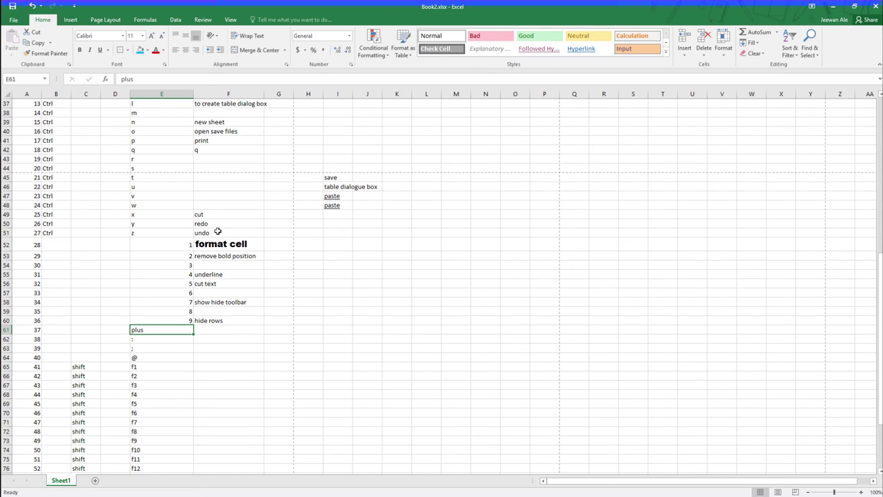
key(Right)
key(Up)
key(Right)
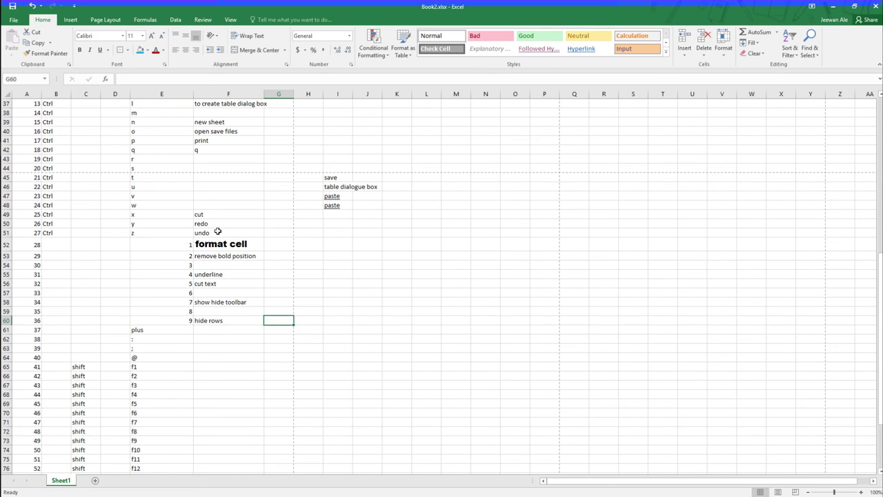
Step: Type 'ctrl+0' in G60 and 'hide column' beside it in H60
text(c)
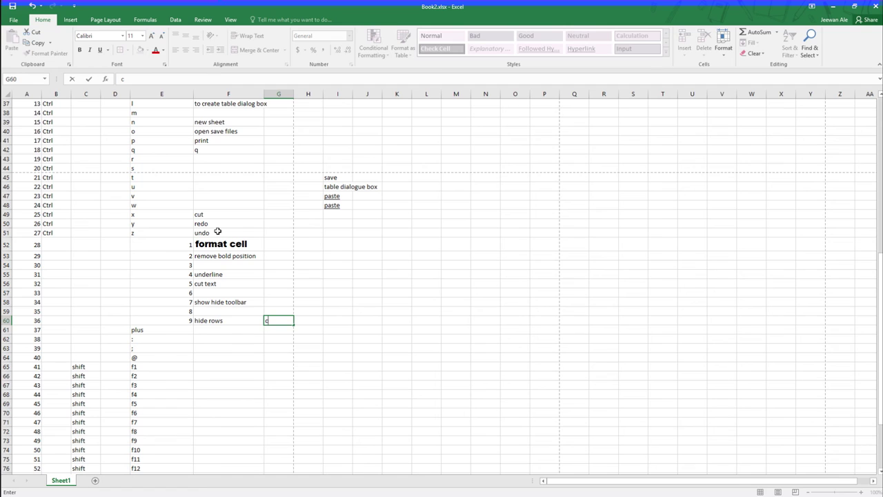
text(trl+)
text(0)
key(Tab)
text(hide column)
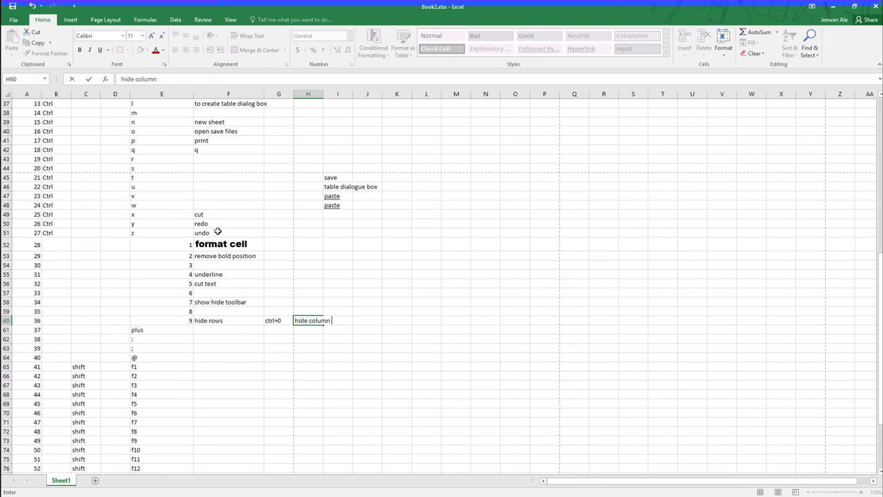
click(207, 332)
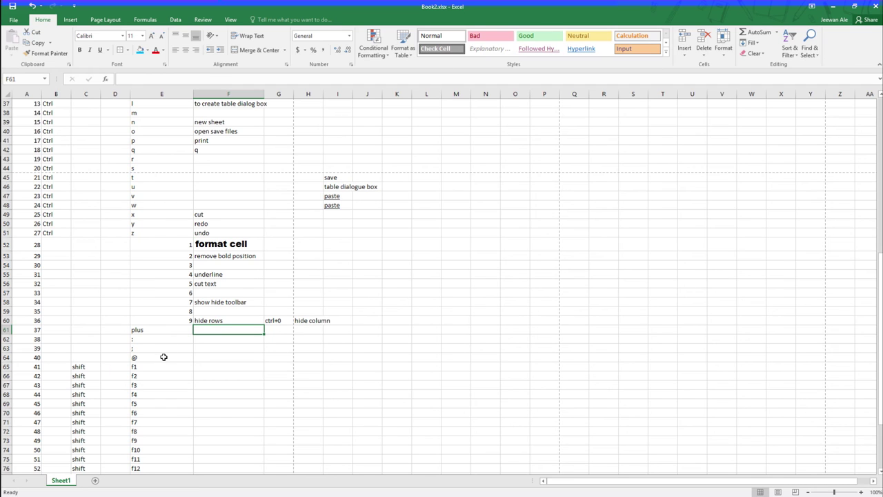
Step: Insert an entire blank row above plus with Ctrl++, then delete it with Ctrl+-
key(ctrl+plus)
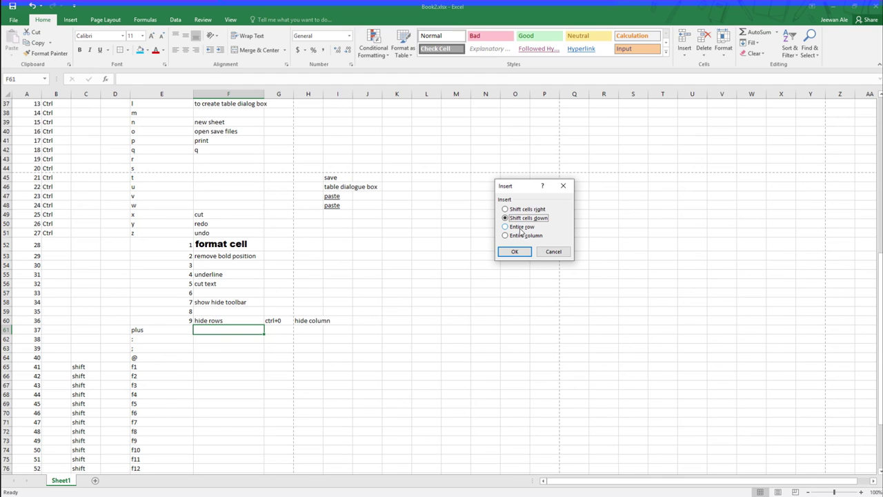
click(522, 229)
click(517, 252)
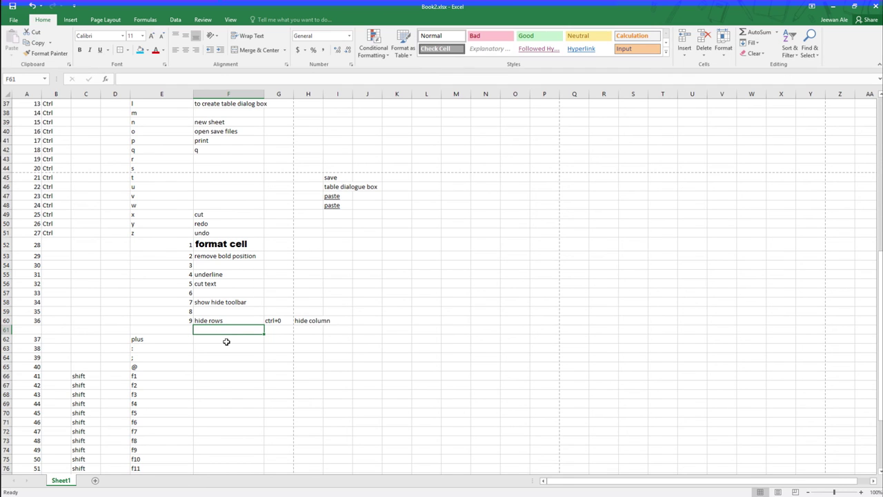
key(ctrl+minus)
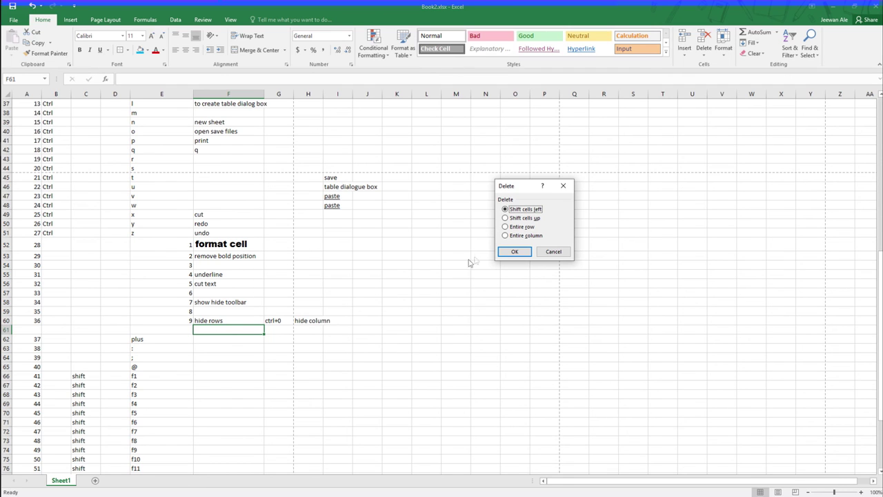
click(506, 229)
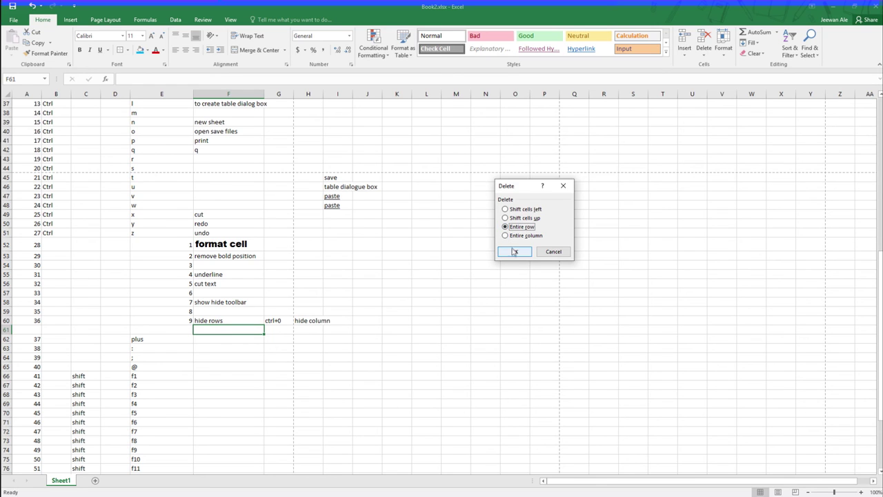
click(514, 251)
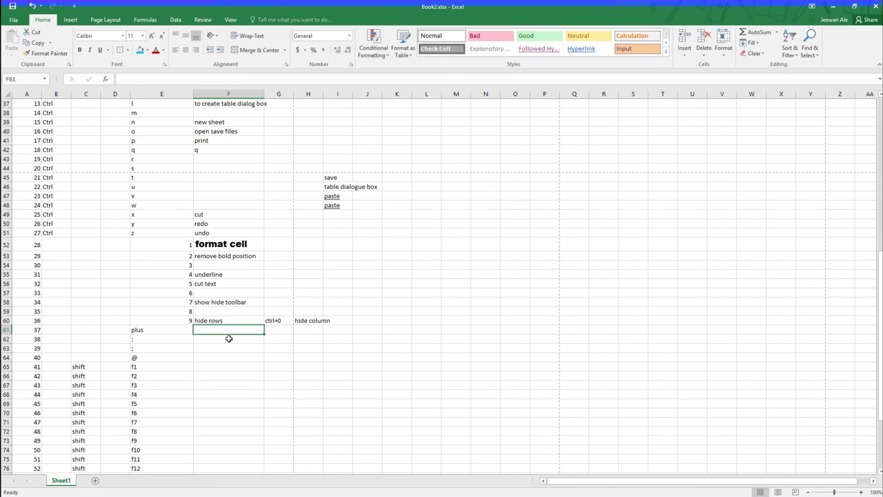
Step: Repeat the row insert and delete, then choose to insert an entire column
key(ctrl+shift+plus)
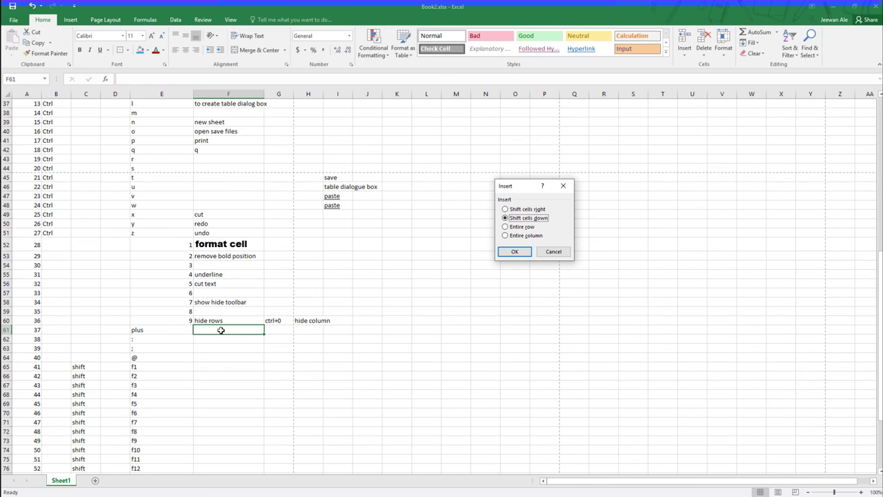
click(515, 227)
click(513, 249)
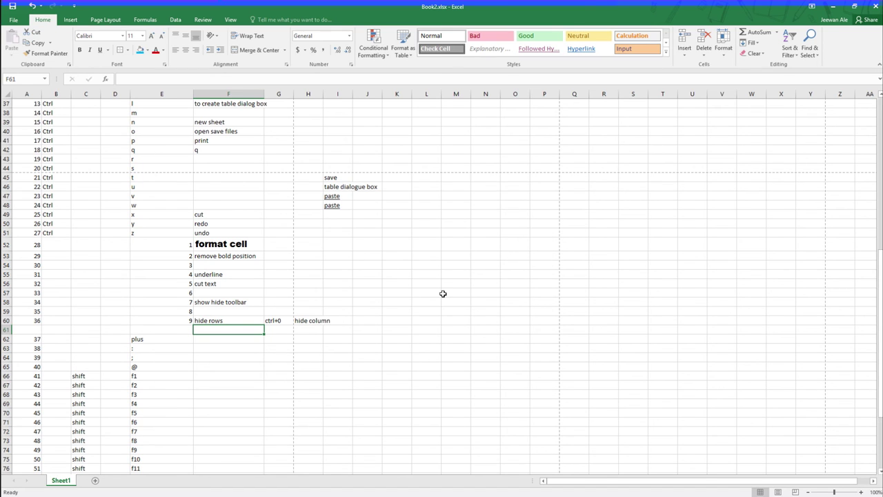
key(ctrl+minus)
click(517, 227)
click(515, 251)
key(ctrl+shift+plus)
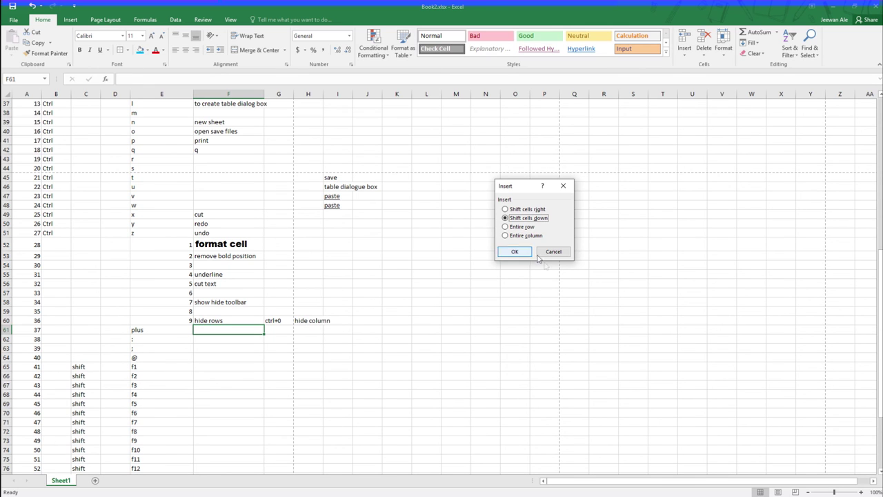
click(526, 237)
Step: Insert blank column F, then select F41:F70 and delete the entire column
click(516, 251)
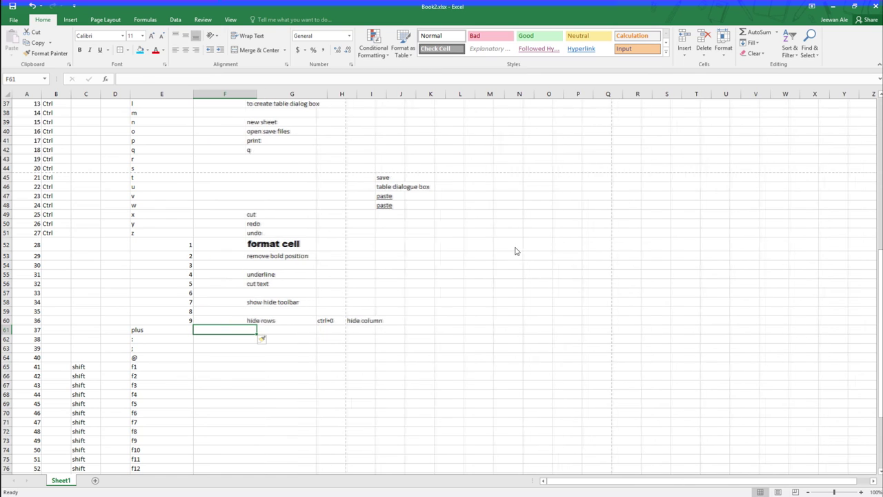
drag(230, 140, 229, 412)
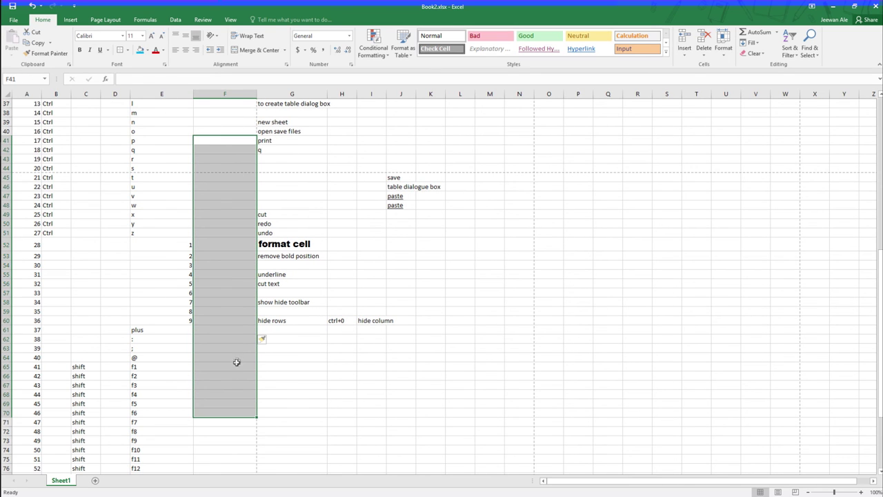
key(ctrl+minus)
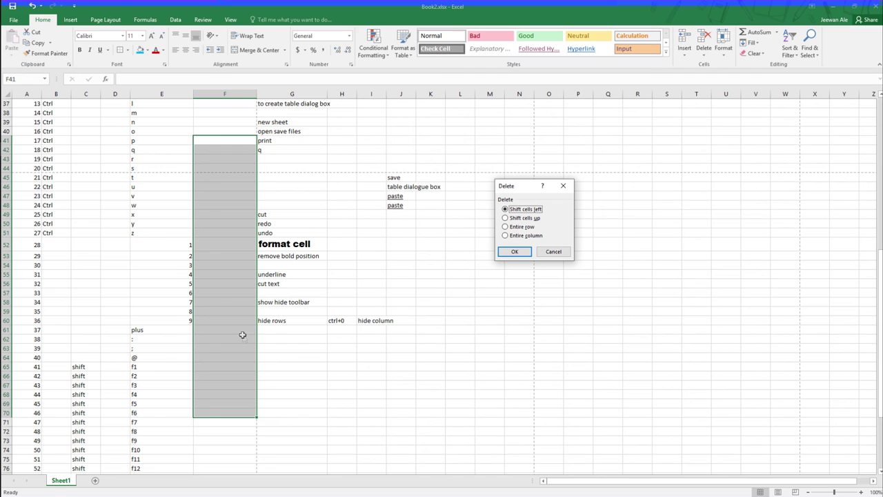
click(509, 235)
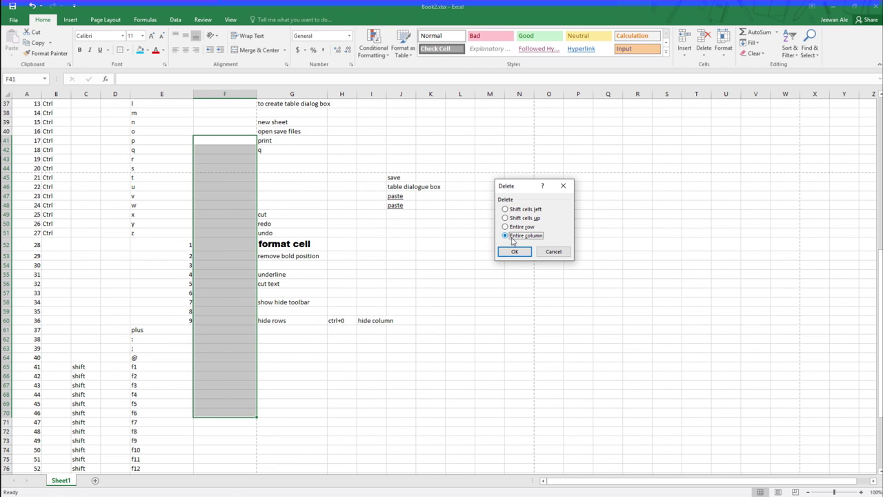
click(514, 251)
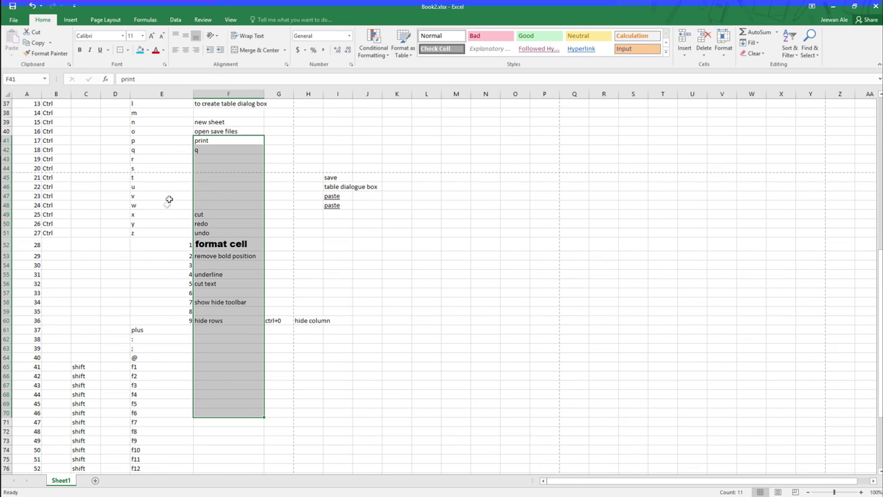
Step: Insert today's date, 7/8/2019, into F62 with Ctrl+;
scroll(54, 268, down, 1)
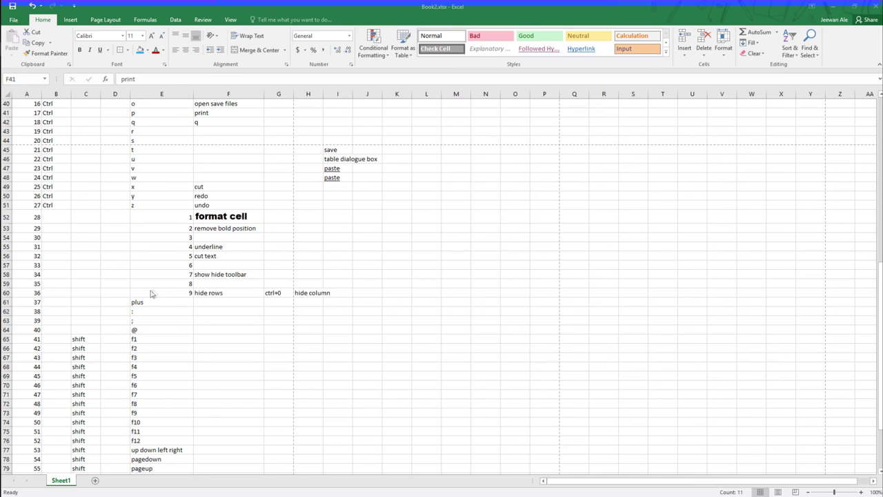
key(shift+Page_Down)
click(161, 328)
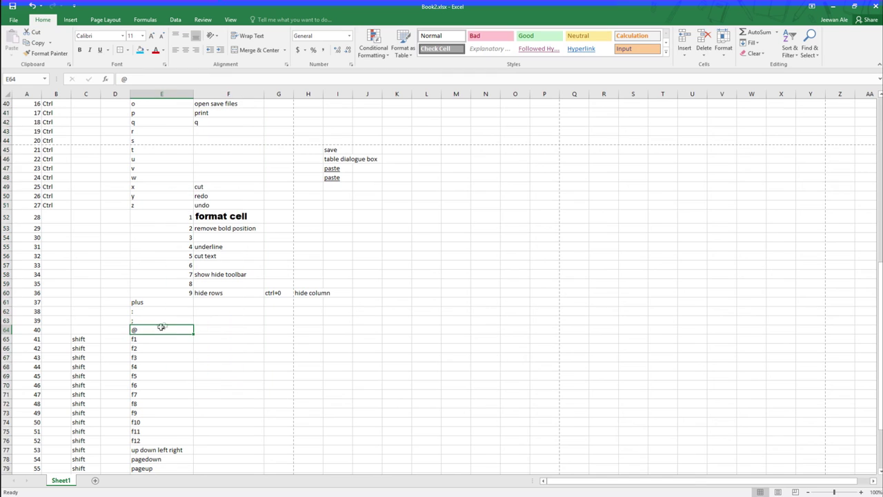
click(204, 311)
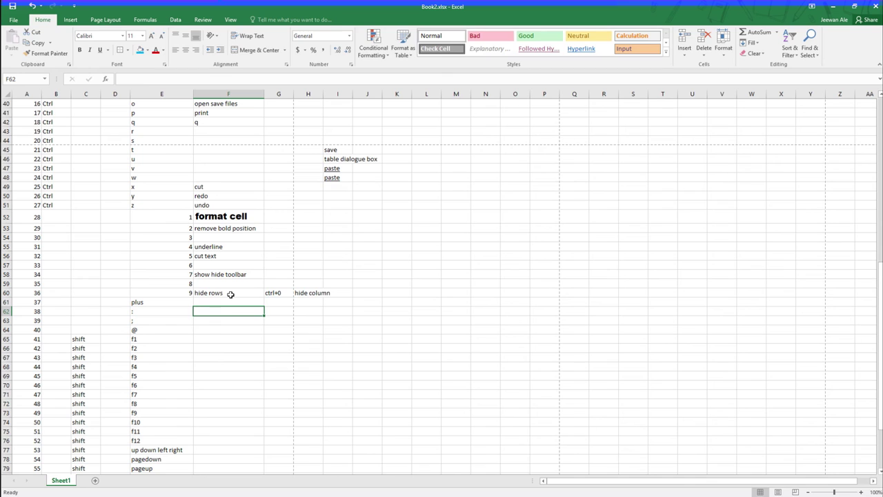
key(ctrl+semicolon)
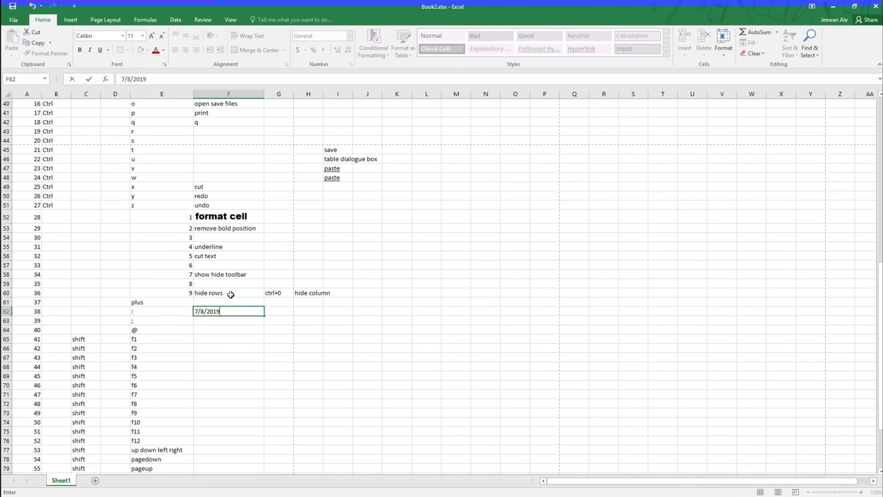
key(Return)
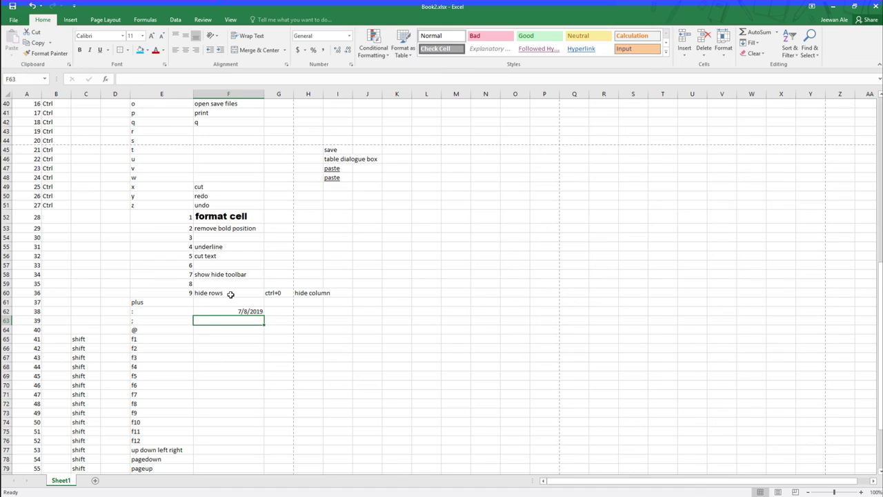
Step: Experiment in F63 with Ctrl+Shift+' and Ctrl+;, typing 43654, then leave it empty
key(ctrl+shift+apostrophe)
key(BackSpace)
key(BackSpace)
key(BackSpace)
key(BackSpace)
key(BackSpace)
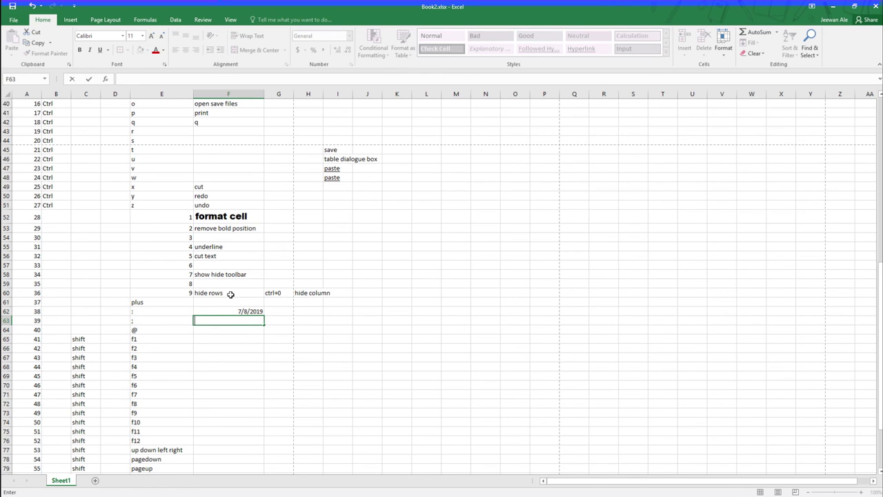
key(ctrl+semicolon)
key(BackSpace)
key(BackSpace)
key(BackSpace)
key(BackSpace)
key(BackSpace)
text(43654)
key(BackSpace)
key(BackSpace)
key(BackSpace)
key(BackSpace)
click(207, 331)
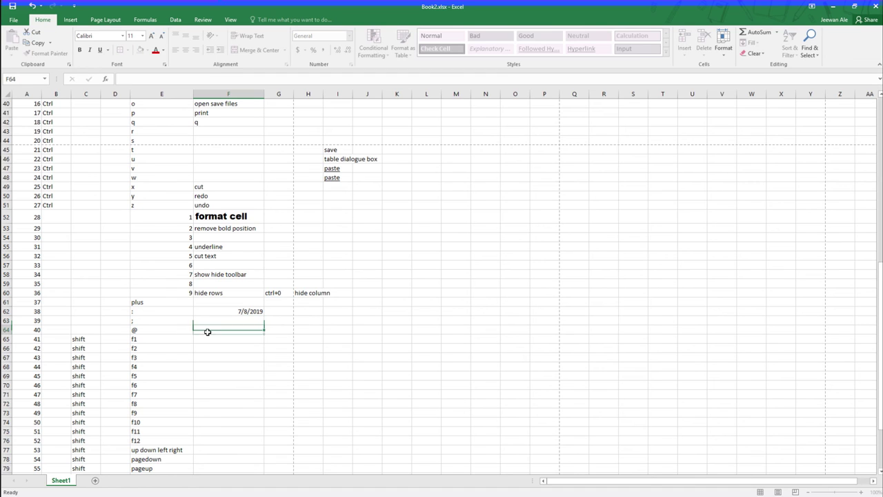
key(ctrl+b)
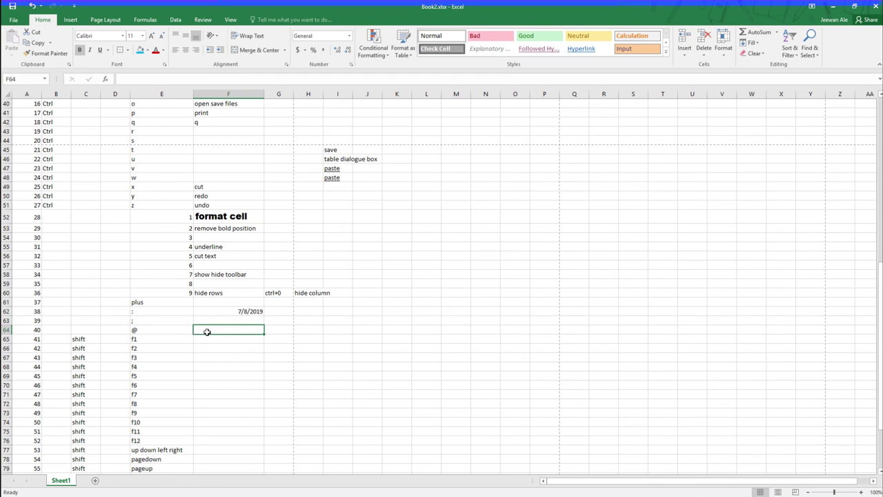
click(220, 348)
click(214, 330)
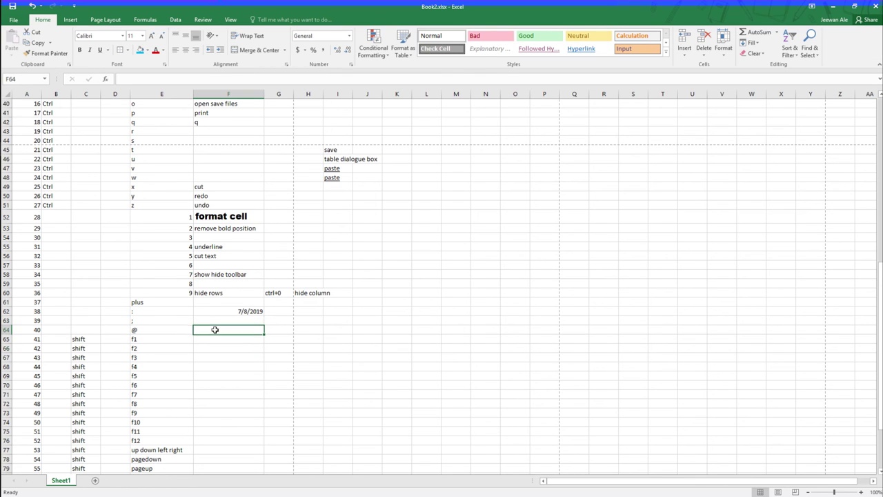
key(ctrl+b)
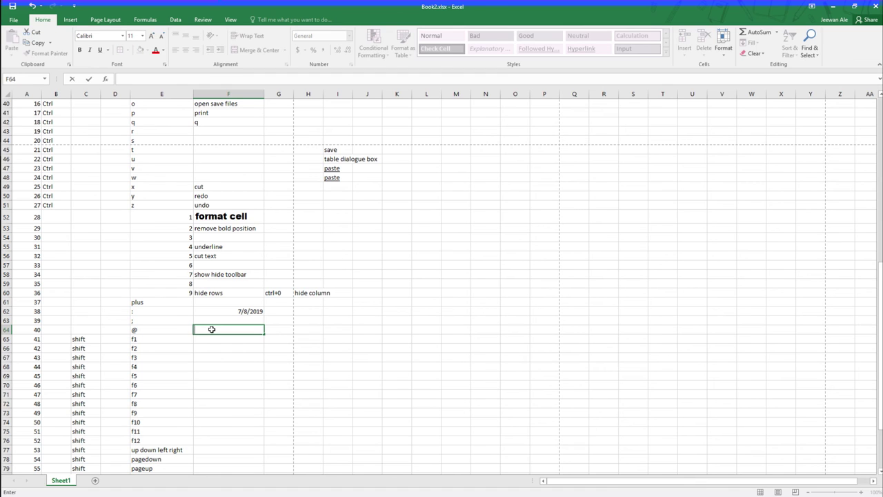
key(Return)
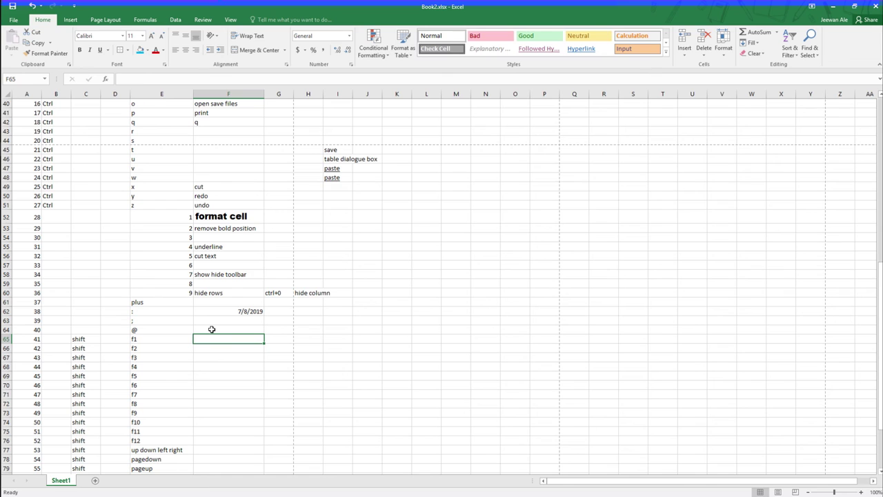
Step: Start a comment on empty cell F64, then dismiss it and select G67
click(212, 330)
key(shift+F2)
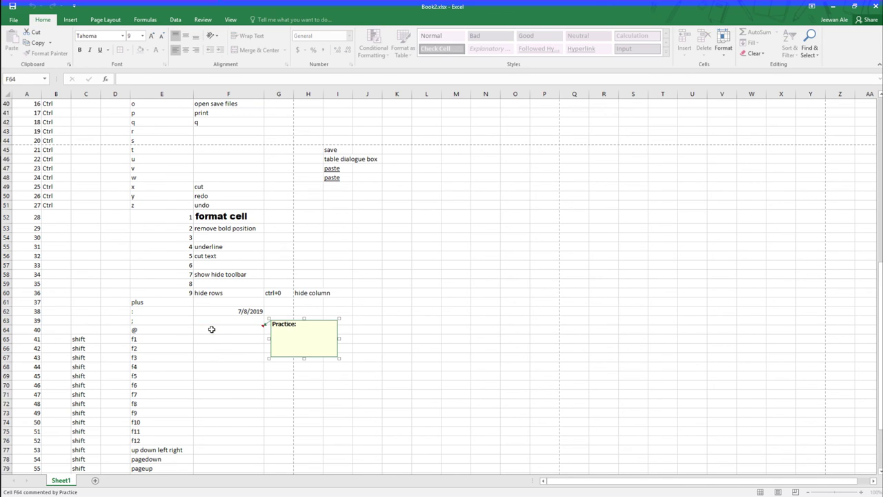
click(212, 329)
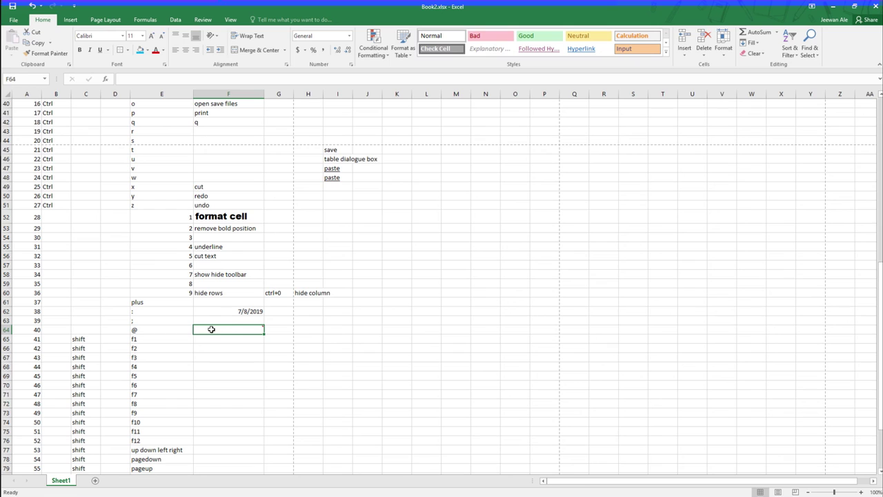
click(276, 354)
Step: Give the 'hide column' cell H60 a comment reading 'this is test'
click(306, 295)
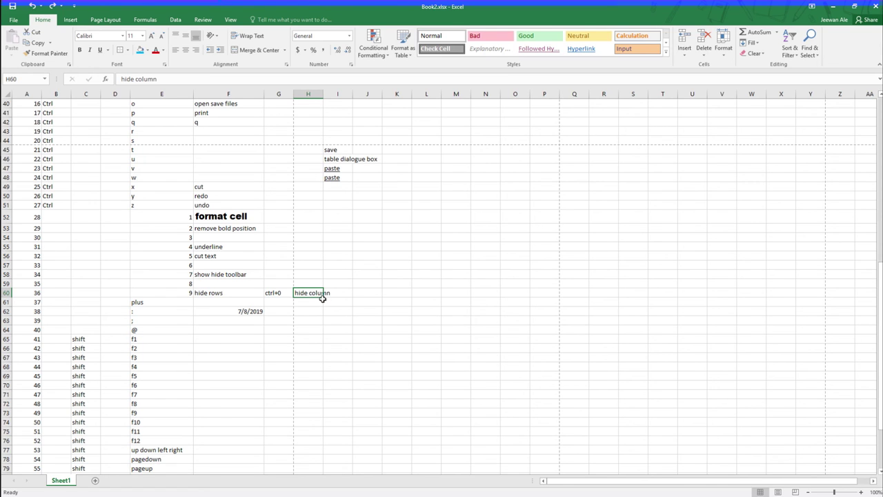
key(shift+F2)
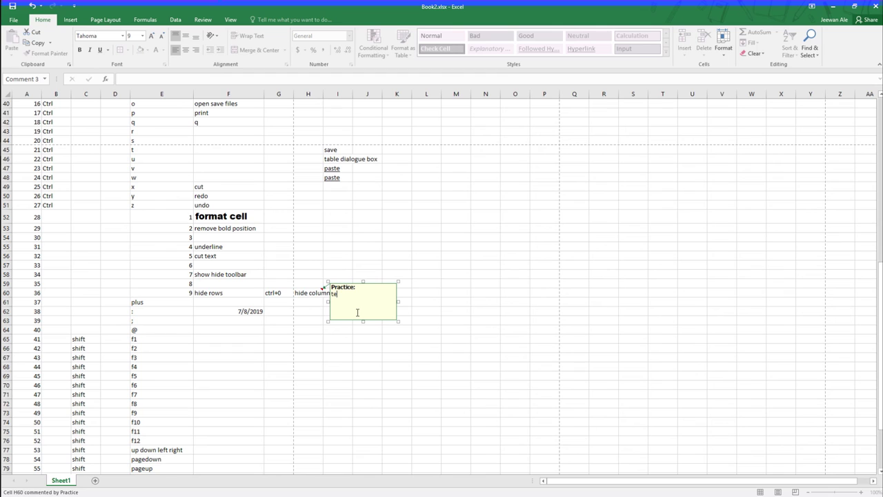
key(BackSpace)
text(this is test)
click(297, 340)
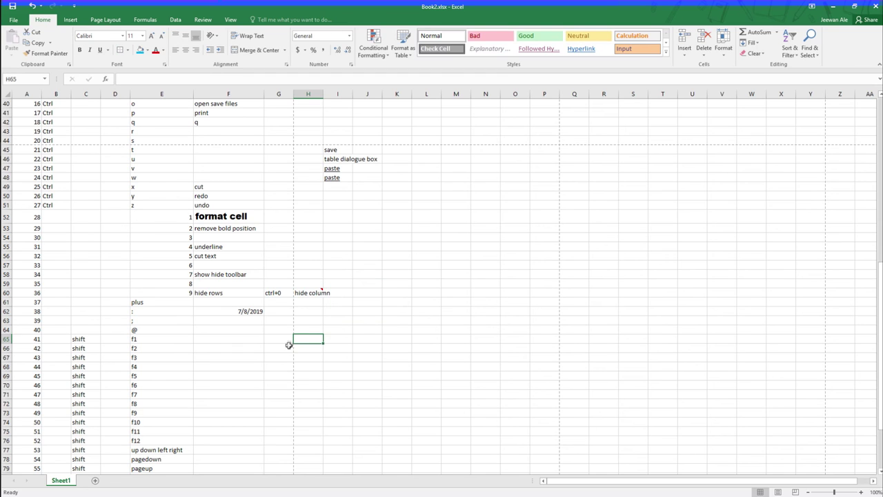
click(314, 294)
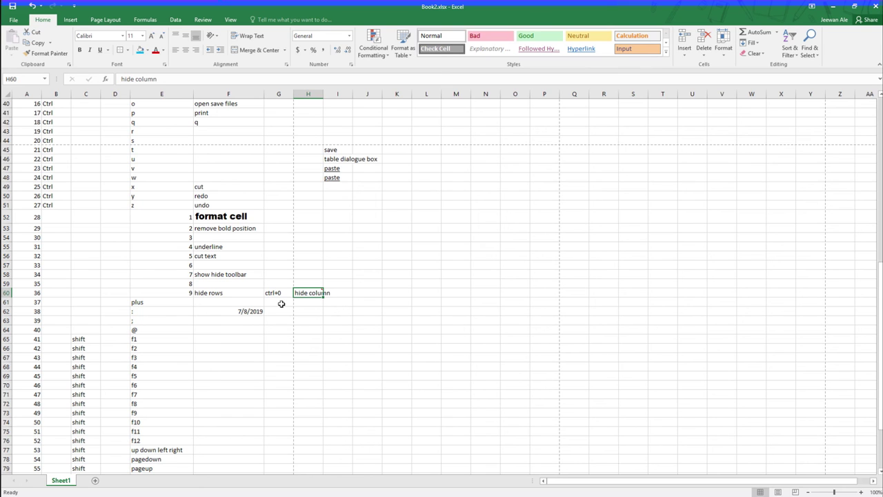
scroll(187, 353, down, 1)
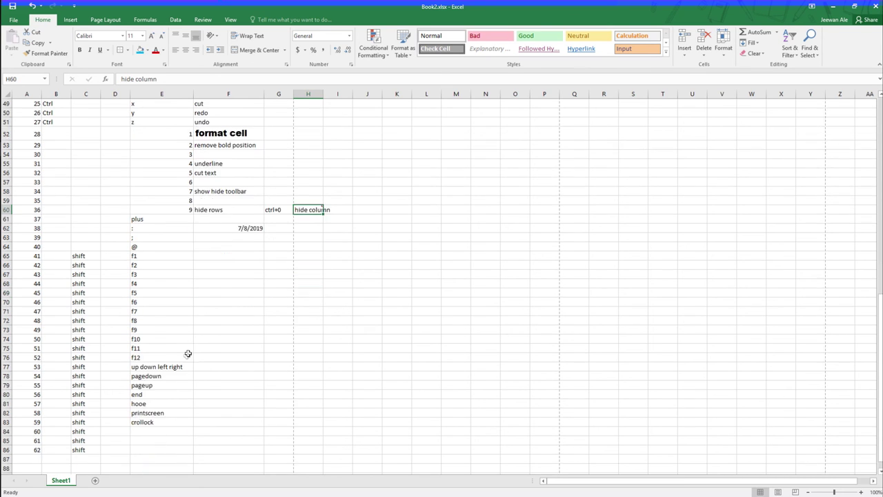
scroll(181, 358, down, 3)
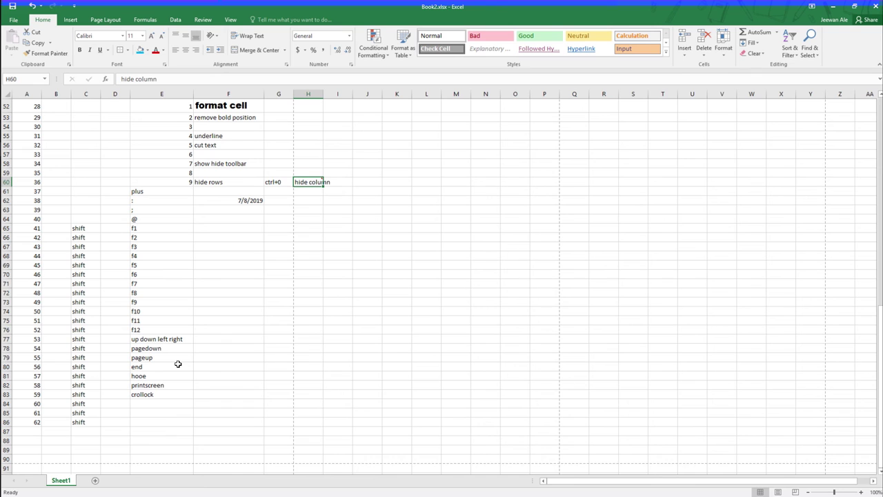
scroll(178, 364, up, 2)
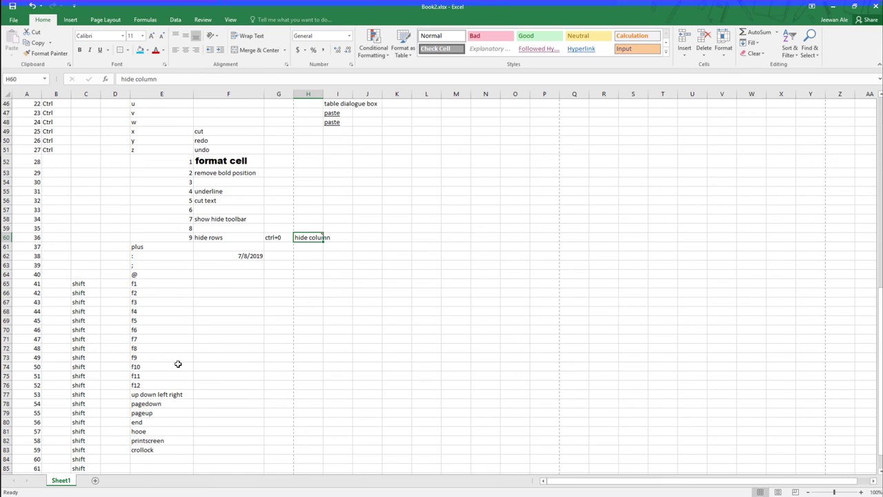